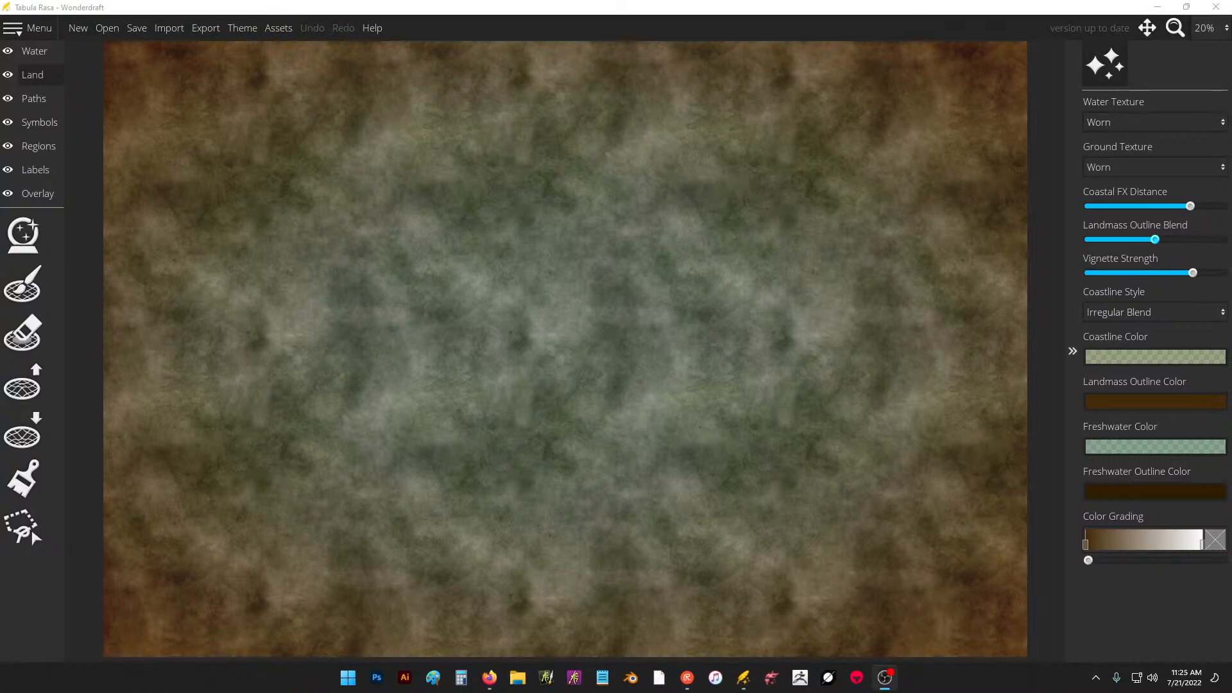
Sketch a practice human figure with a head, torso and arms using the size 64 landmass brush.
click(45, 264)
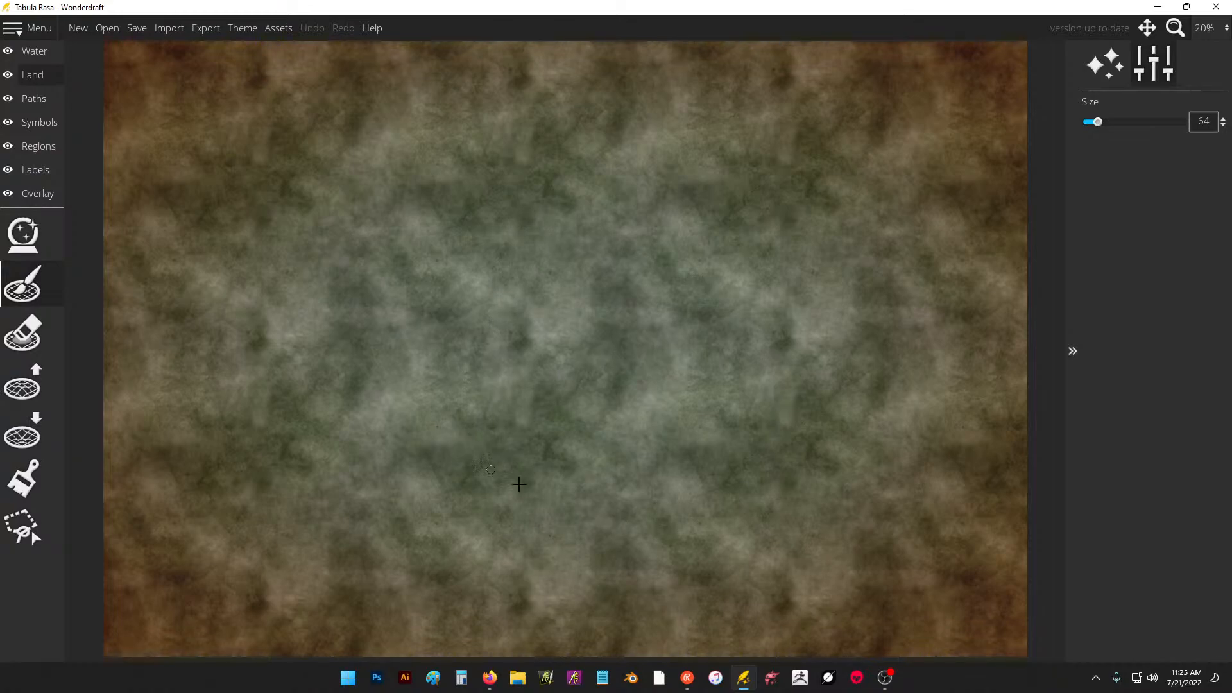
mouse_move(501, 208)
mouse_down()
mouse_move(534, 311)
mouse_move(586, 262)
mouse_move(558, 296)
mouse_move(575, 189)
mouse_move(488, 187)
mouse_move(489, 221)
mouse_move(544, 333)
mouse_move(537, 353)
mouse_move(466, 351)
mouse_move(453, 397)
mouse_move(464, 427)
mouse_move(567, 445)
mouse_move(568, 394)
mouse_move(597, 424)
mouse_move(598, 373)
mouse_move(623, 390)
mouse_move(622, 403)
mouse_move(550, 349)
mouse_move(482, 347)
mouse_move(510, 350)
mouse_move(476, 442)
mouse_move(562, 462)
mouse_move(510, 474)
mouse_move(523, 427)
mouse_move(545, 488)
mouse_move(600, 498)
mouse_move(558, 514)
mouse_move(521, 556)
mouse_move(526, 590)
mouse_move(596, 509)
mouse_move(560, 587)
mouse_move(574, 473)
mouse_move(539, 426)
mouse_move(574, 434)
mouse_move(492, 369)
mouse_move(456, 388)
mouse_move(468, 439)
mouse_move(505, 446)
mouse_move(609, 393)
mouse_move(627, 408)
mouse_move(637, 395)
mouse_move(467, 349)
mouse_move(448, 419)
mouse_move(421, 424)
mouse_move(417, 466)
mouse_move(452, 364)
mouse_move(386, 508)
mouse_move(430, 489)
mouse_move(466, 422)
mouse_move(433, 453)
mouse_move(414, 442)
mouse_move(394, 481)
mouse_move(438, 377)
mouse_up()
mouse_move(405, 506)
mouse_down()
mouse_move(422, 615)
mouse_move(443, 603)
mouse_move(405, 523)
mouse_up()
mouse_move(636, 402)
mouse_down()
mouse_move(637, 444)
mouse_move(638, 399)
mouse_move(695, 501)
mouse_move(677, 521)
mouse_move(694, 523)
mouse_move(703, 565)
mouse_up()
mouse_move(526, 527)
mouse_down()
mouse_move(538, 561)
mouse_move(573, 523)
mouse_move(513, 593)
mouse_move(502, 571)
mouse_move(607, 534)
mouse_move(603, 573)
mouse_move(632, 626)
mouse_move(654, 611)
mouse_move(613, 569)
mouse_move(607, 621)
mouse_move(552, 577)
mouse_move(551, 617)
mouse_move(524, 541)
mouse_move(506, 582)
mouse_move(563, 578)
mouse_up()
key(ctrl+z)
key(ctrl+z)
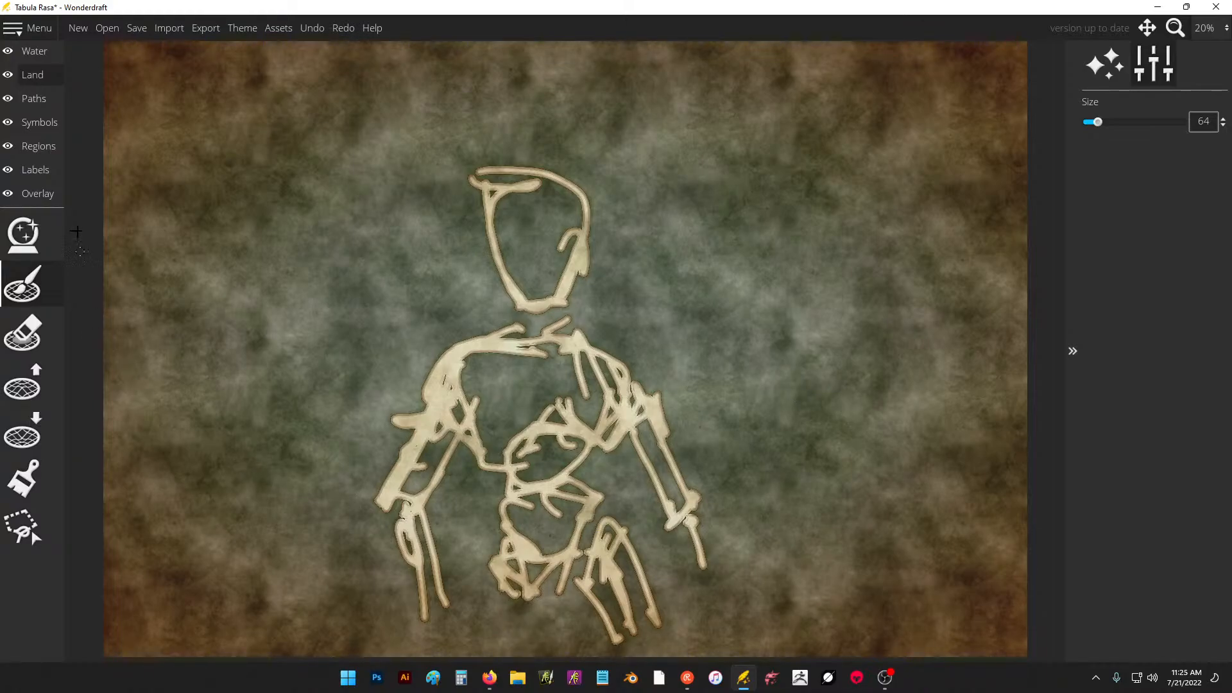
Discard the sketch, create a 7200 × 4800 px landscape map with the Eastward theme, and activate the landmass brush.
click(80, 29)
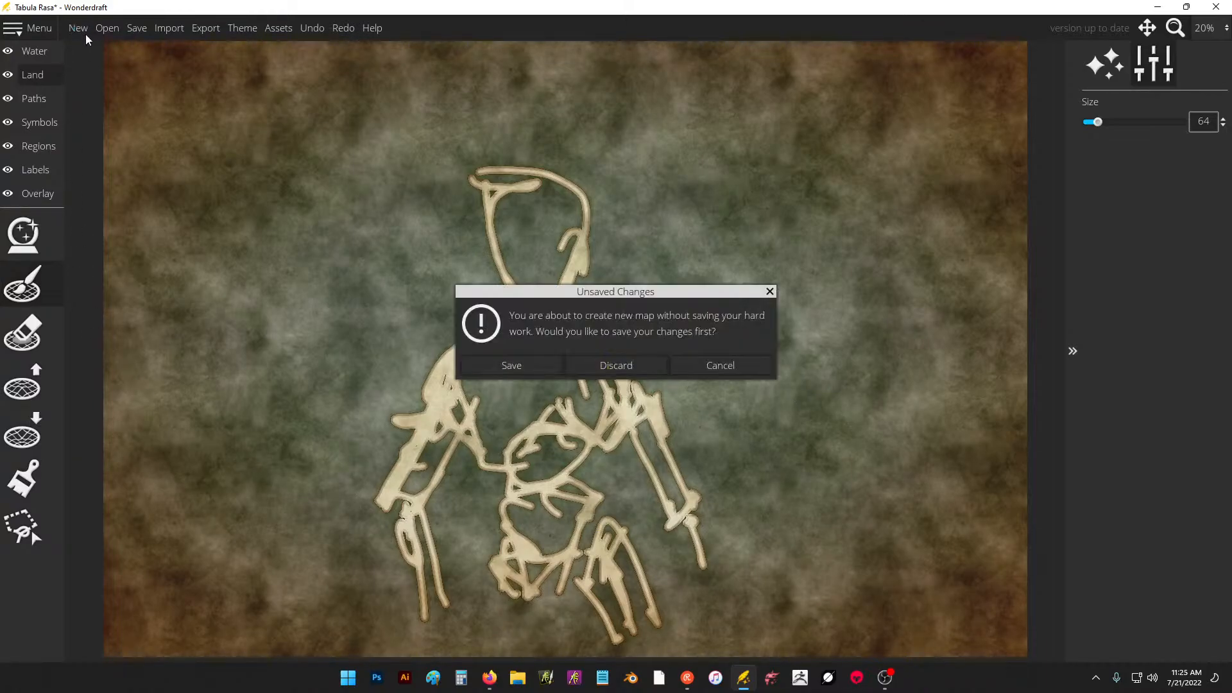
click(626, 366)
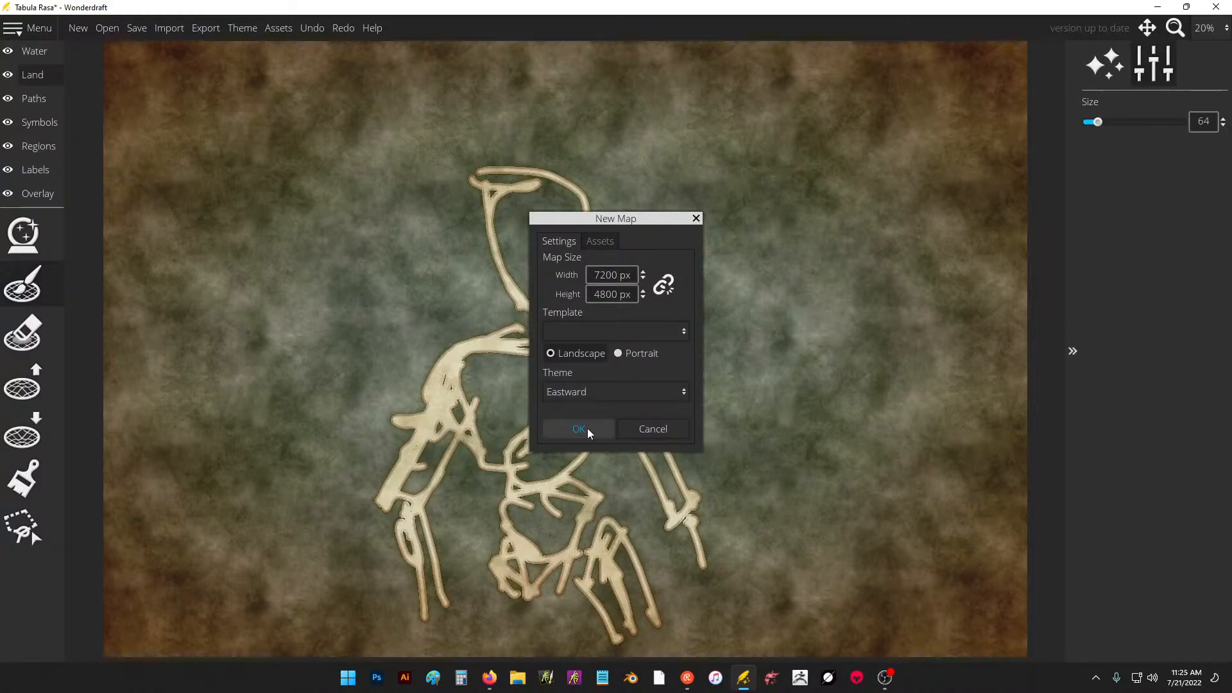
click(584, 428)
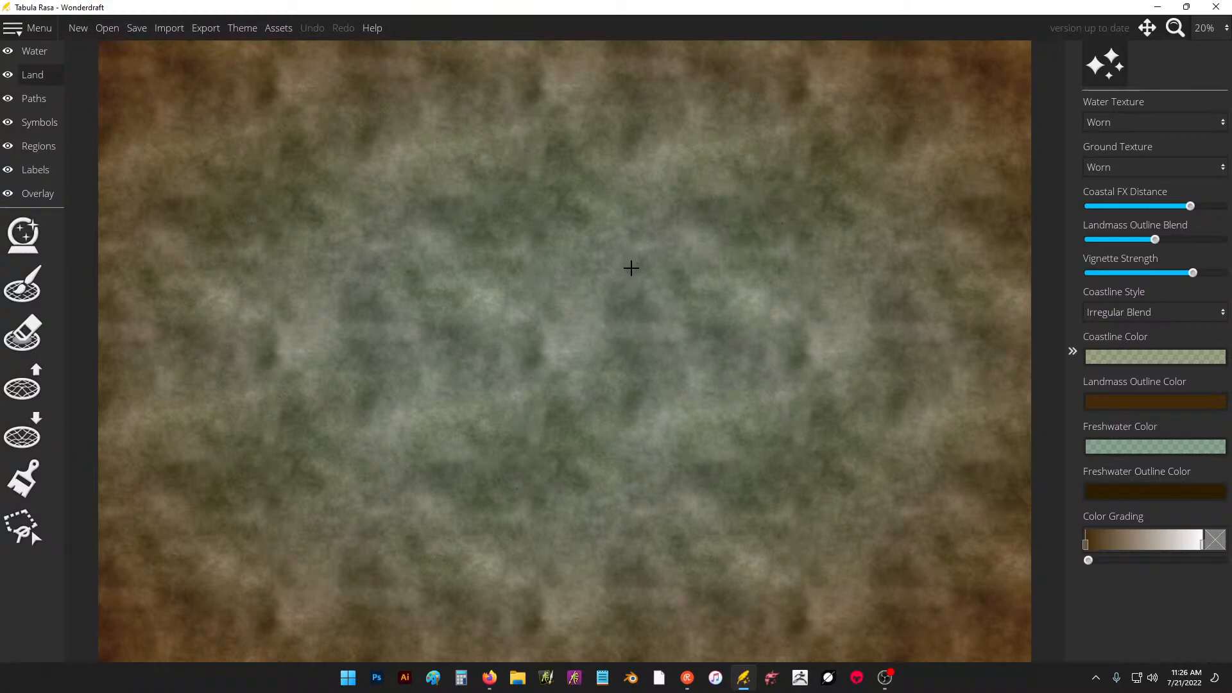
click(26, 284)
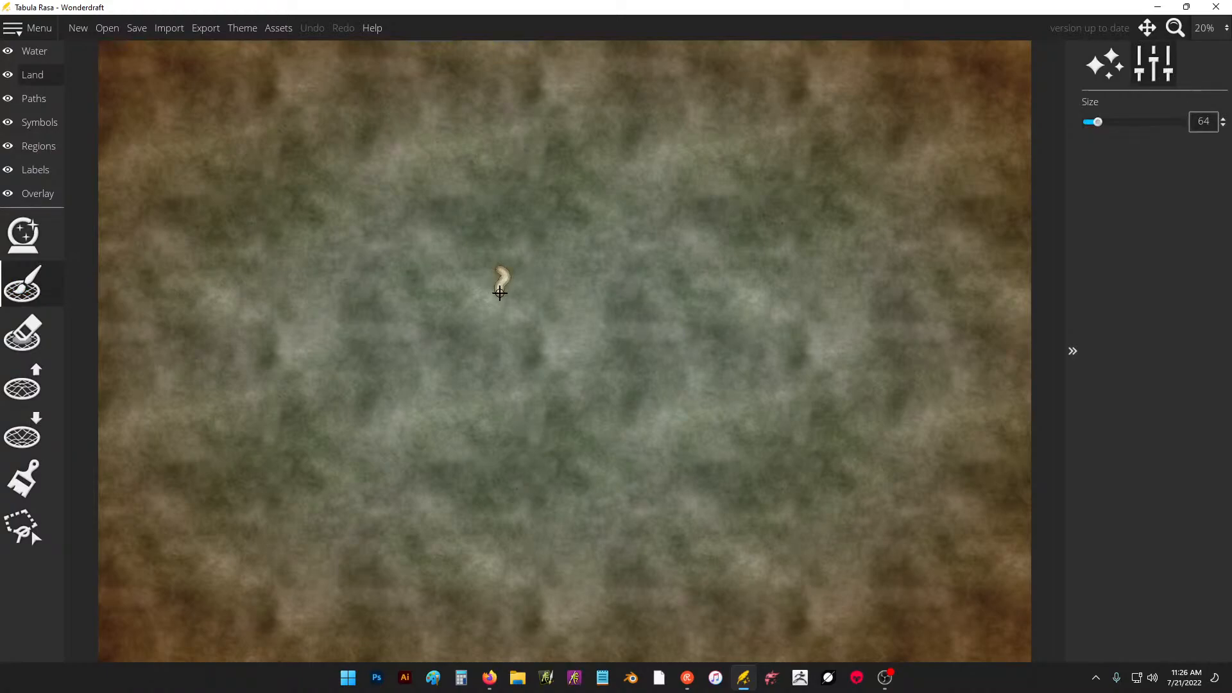
drag(500, 292, 500, 297)
key(ctrl+z)
key(ctrl+z)
key(ctrl+z)
Outline a large western continent, a central-eastern coastline and a southeastern landmass with freehand size 64 landmass strokes.
mouse_move(276, 247)
mouse_down()
mouse_move(311, 186)
mouse_move(418, 210)
mouse_move(482, 270)
mouse_up()
mouse_move(475, 305)
mouse_down()
mouse_move(417, 408)
mouse_move(478, 359)
mouse_move(493, 444)
mouse_move(538, 477)
mouse_up()
mouse_move(251, 296)
mouse_down()
mouse_move(202, 375)
mouse_move(274, 407)
mouse_move(329, 367)
mouse_move(392, 386)
mouse_move(405, 435)
mouse_move(385, 485)
mouse_move(478, 491)
mouse_move(521, 508)
mouse_move(540, 476)
mouse_move(494, 346)
mouse_move(540, 286)
mouse_move(463, 255)
mouse_up()
mouse_move(704, 157)
mouse_down()
mouse_move(682, 177)
mouse_move(706, 294)
mouse_move(743, 301)
mouse_move(712, 295)
mouse_move(591, 360)
mouse_move(606, 430)
mouse_up()
mouse_move(644, 422)
mouse_down()
mouse_move(719, 414)
mouse_move(666, 422)
mouse_move(874, 495)
mouse_move(904, 421)
mouse_move(954, 385)
mouse_move(1033, 427)
mouse_move(914, 610)
mouse_move(784, 530)
mouse_move(623, 592)
mouse_move(646, 667)
mouse_up()
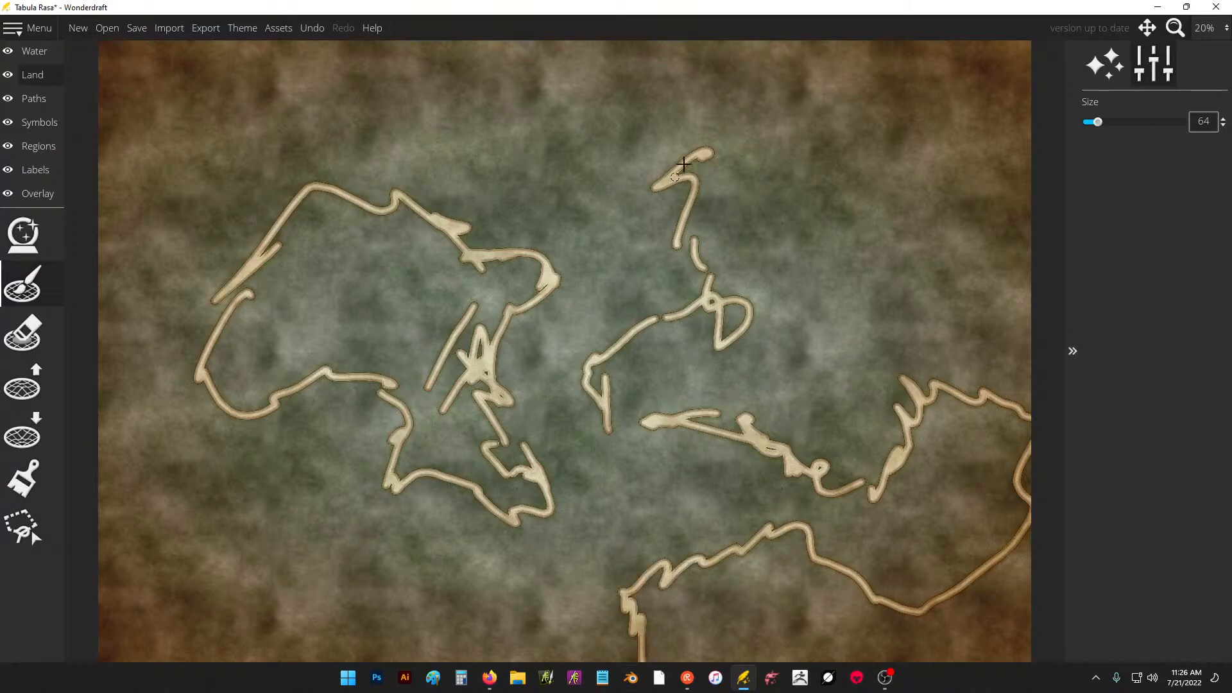
Extend the coastline across the northeast and outline an island between the two continents in the north.
drag(683, 164, 744, 106)
drag(772, 122, 799, 188)
drag(824, 196, 827, 202)
mouse_move(810, 156)
mouse_down()
mouse_move(876, 175)
mouse_move(886, 148)
mouse_move(955, 110)
mouse_move(1023, 129)
mouse_up()
mouse_move(495, 191)
mouse_down()
mouse_move(566, 225)
mouse_move(568, 169)
mouse_move(528, 135)
mouse_move(482, 163)
mouse_move(497, 194)
mouse_move(505, 165)
mouse_move(532, 182)
mouse_up()
drag(564, 138, 566, 193)
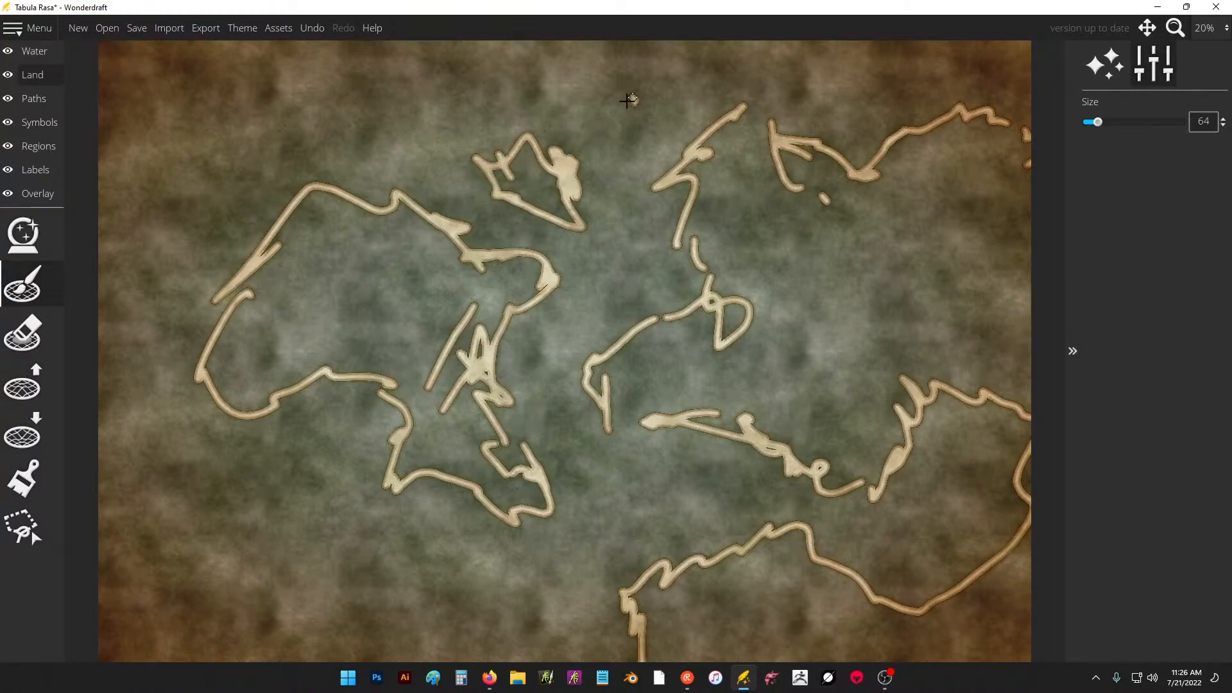
Add small islands in the north, southwest and east, and draw the missing western shore of the eastern continent.
mouse_move(627, 101)
mouse_down()
mouse_move(645, 124)
mouse_move(624, 108)
mouse_up()
mouse_move(246, 507)
mouse_down()
mouse_move(165, 550)
mouse_move(241, 545)
mouse_move(231, 510)
mouse_move(286, 496)
mouse_up()
mouse_move(363, 420)
mouse_down()
mouse_move(353, 402)
mouse_move(362, 382)
mouse_up()
mouse_move(587, 409)
mouse_down()
mouse_move(634, 469)
mouse_move(670, 454)
mouse_move(702, 422)
mouse_up()
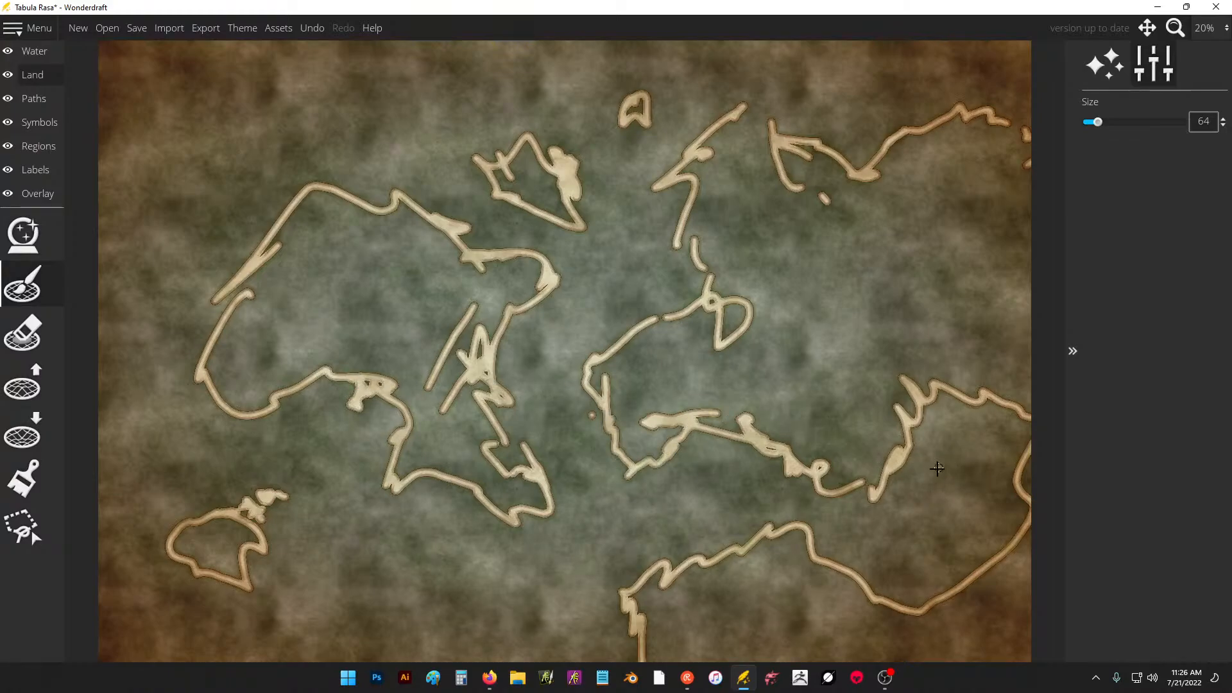
mouse_move(937, 468)
mouse_down()
mouse_move(966, 460)
mouse_move(938, 457)
mouse_up()
mouse_move(960, 430)
mouse_down()
mouse_move(972, 436)
mouse_move(954, 425)
mouse_up()
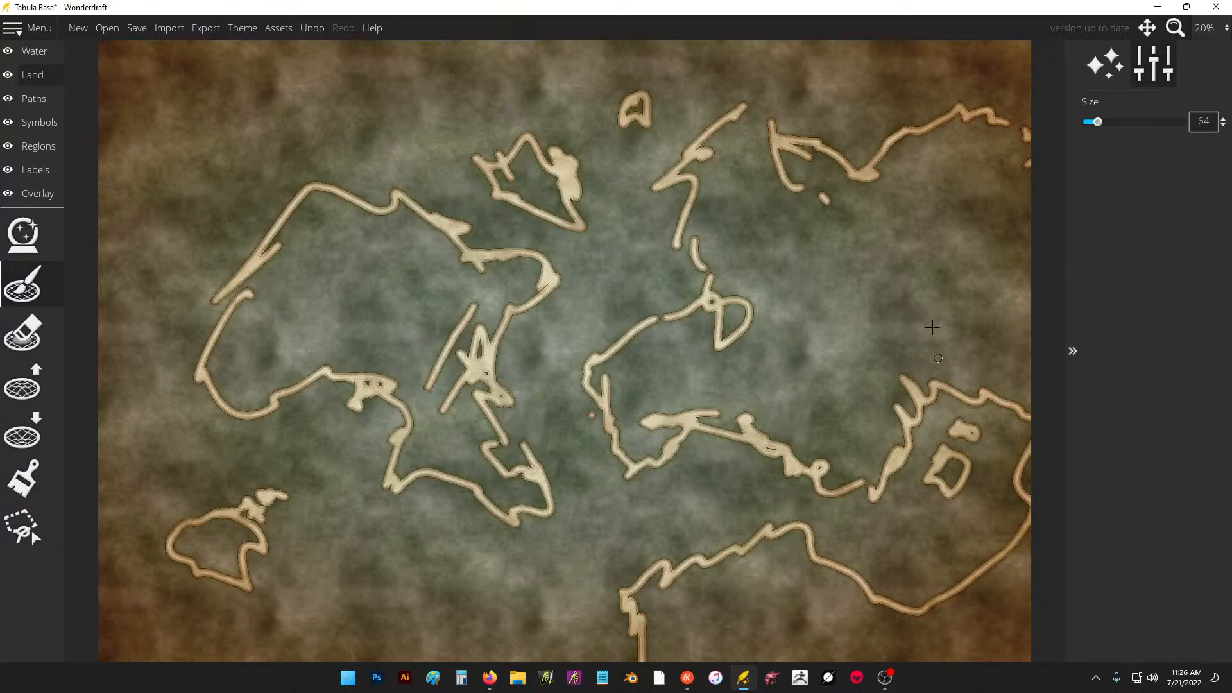
Add jagged coastline detail in the northeast and outline a new landmass in the northwest corner of the map.
drag(930, 307, 910, 232)
mouse_move(834, 90)
mouse_down()
mouse_move(790, 110)
mouse_move(834, 134)
mouse_up()
mouse_move(856, 128)
mouse_down()
mouse_move(1021, 86)
mouse_move(869, 102)
mouse_move(819, 55)
mouse_move(812, 83)
mouse_move(829, 120)
mouse_up()
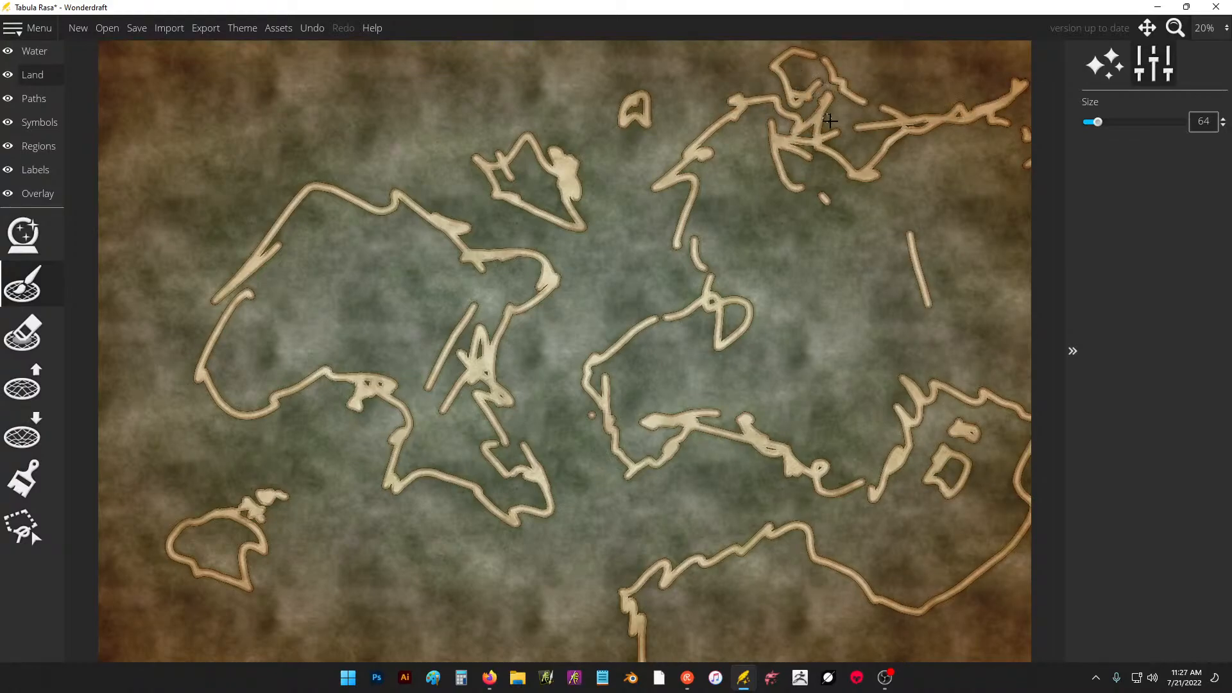
mouse_move(160, 184)
mouse_down()
mouse_move(213, 195)
mouse_move(299, 140)
mouse_move(352, 149)
mouse_move(337, 47)
mouse_up()
mouse_move(322, 112)
mouse_down()
mouse_move(355, 140)
mouse_move(354, 127)
mouse_up()
drag(206, 221, 223, 136)
mouse_move(233, 120)
mouse_down()
mouse_move(171, 121)
mouse_move(147, 164)
mouse_move(209, 98)
mouse_move(234, 182)
mouse_move(312, 168)
mouse_move(363, 125)
mouse_up()
Bridge gaps in the eastern continent's west coast, thicken that shore, add an offshore islet and extend the southern headland.
drag(703, 266, 661, 221)
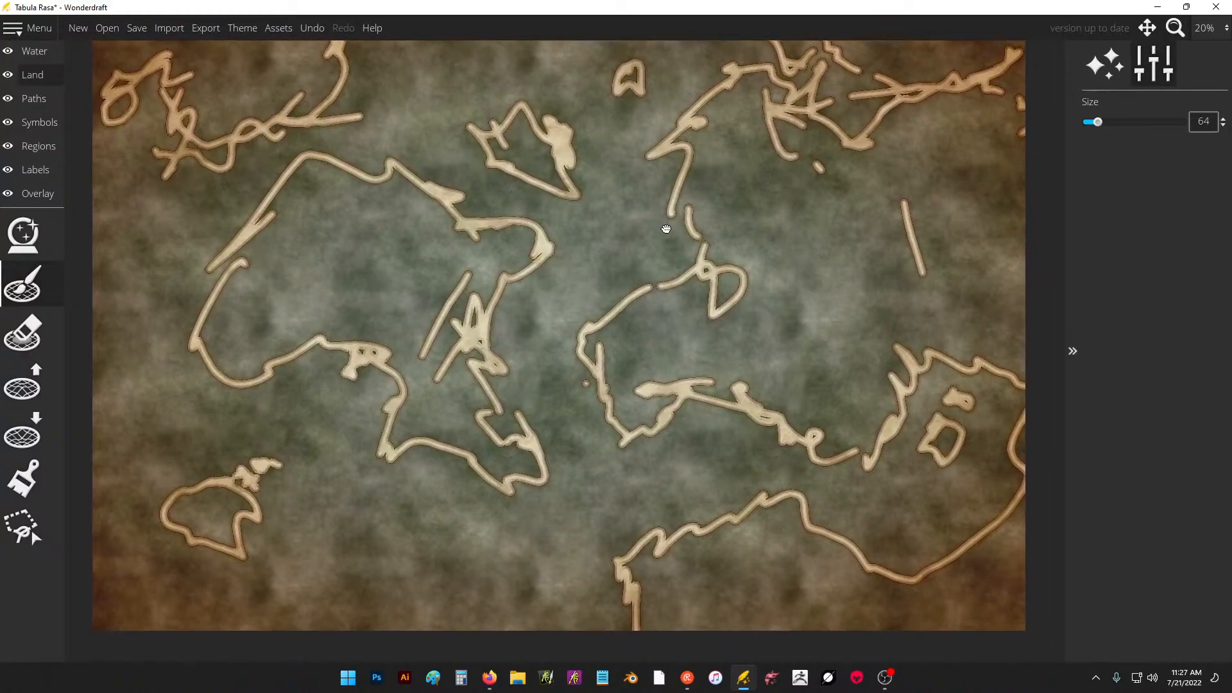
mouse_move(664, 305)
mouse_down()
mouse_move(701, 235)
mouse_move(712, 239)
mouse_move(684, 206)
mouse_up()
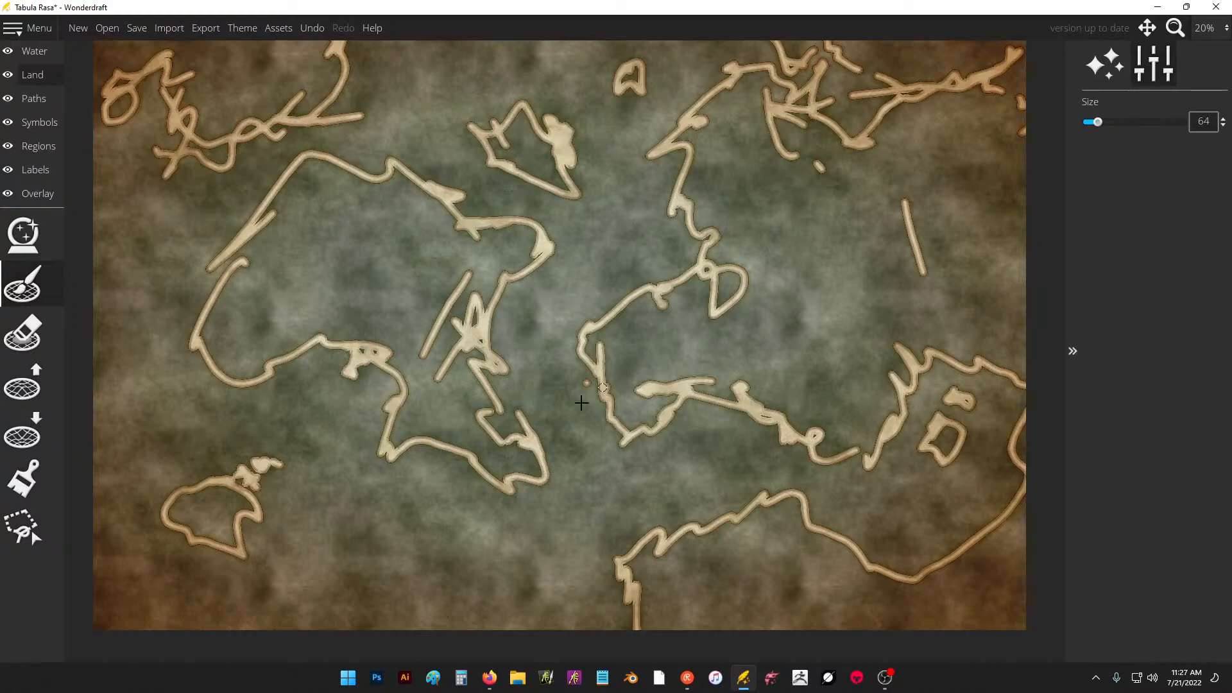
click(579, 379)
drag(589, 387, 605, 421)
mouse_move(620, 546)
mouse_down()
mouse_move(610, 581)
mouse_move(615, 544)
mouse_move(630, 548)
mouse_move(616, 552)
mouse_move(618, 579)
mouse_move(606, 529)
mouse_up()
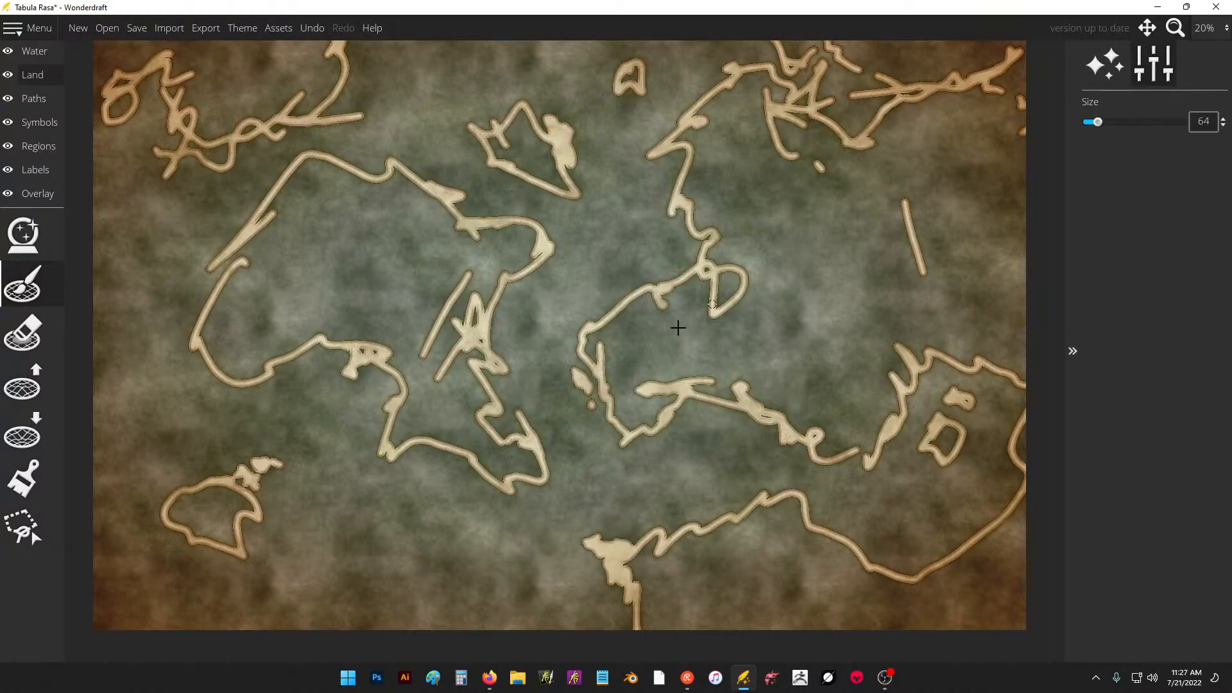
mouse_move(654, 314)
mouse_down()
mouse_move(622, 349)
mouse_move(617, 326)
mouse_up()
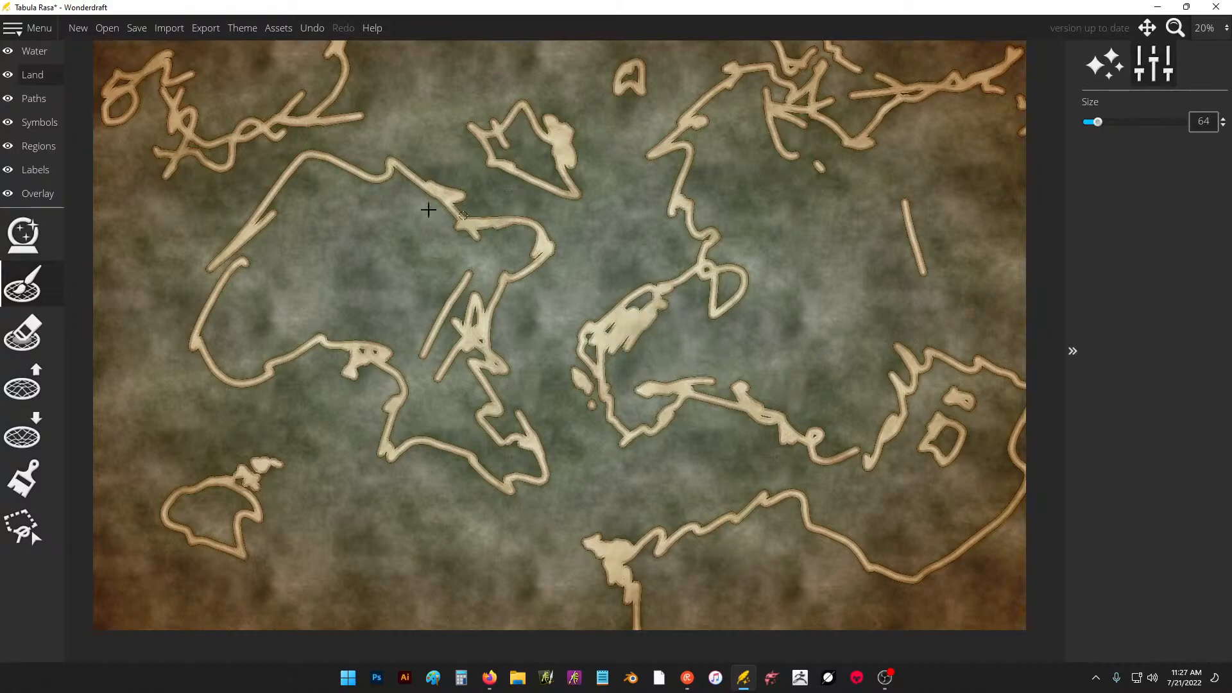
Discard the unsaved sketch, create a new blank map, and activate the landmass brush.
click(78, 27)
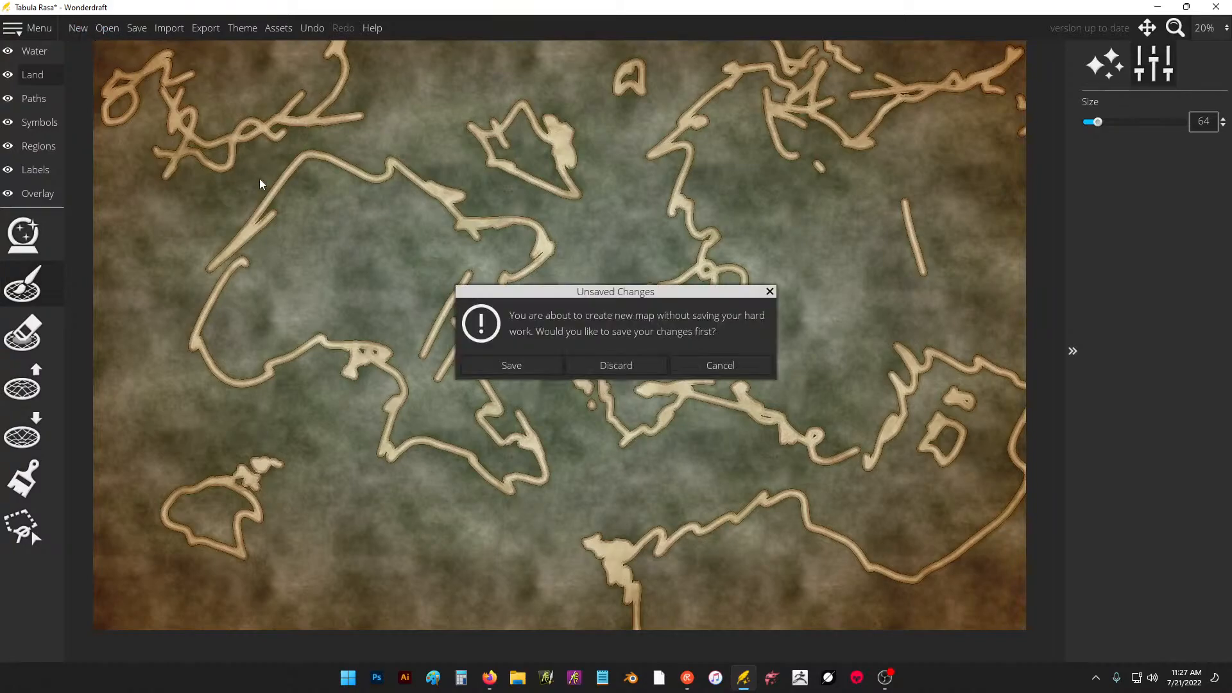
click(627, 364)
click(600, 431)
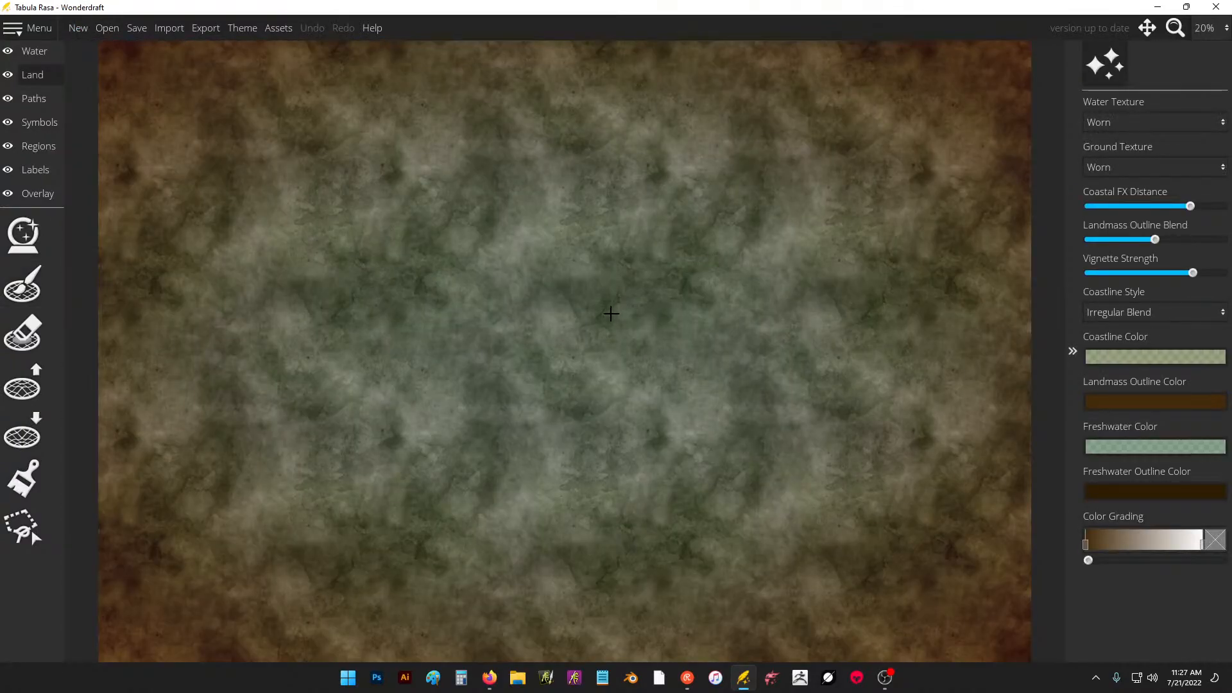
click(29, 282)
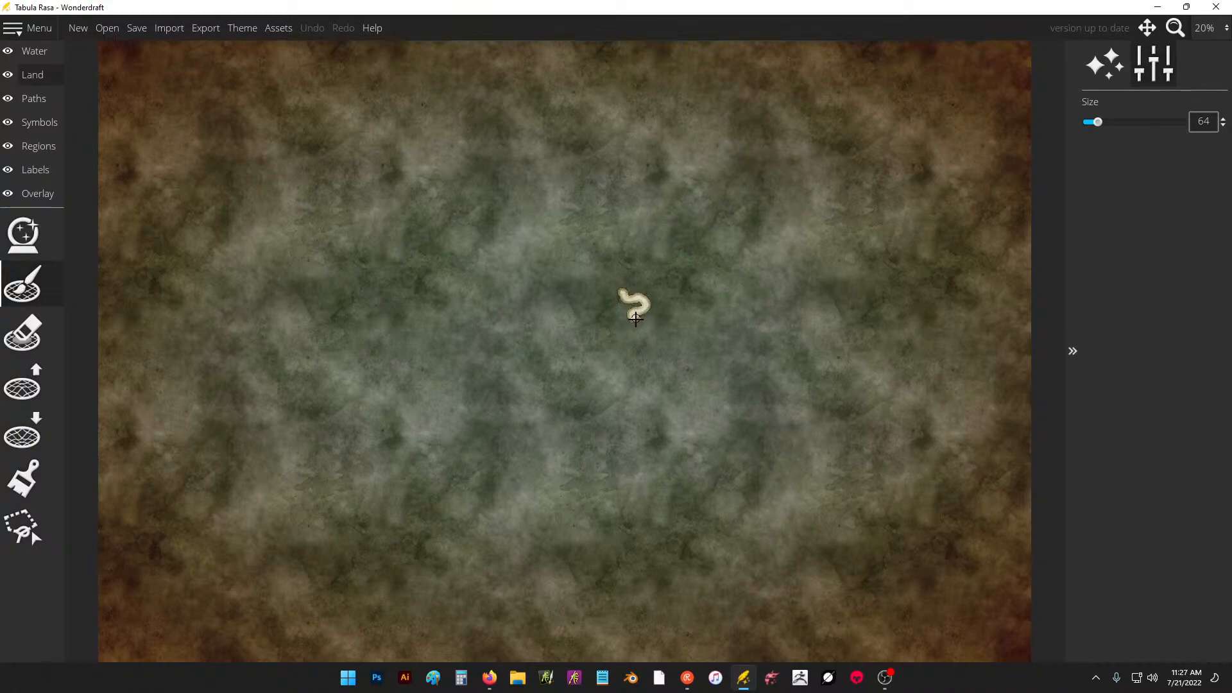
drag(645, 325, 647, 324)
click(666, 314)
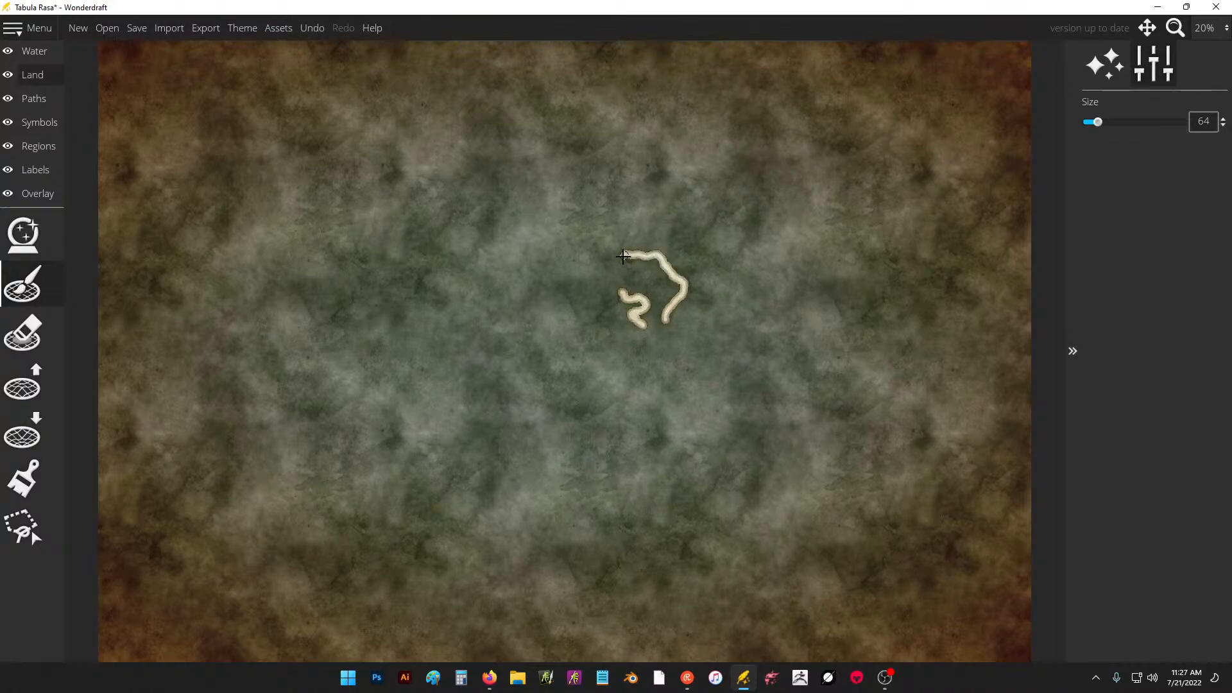
key(ctrl+z)
key(ctrl+z)
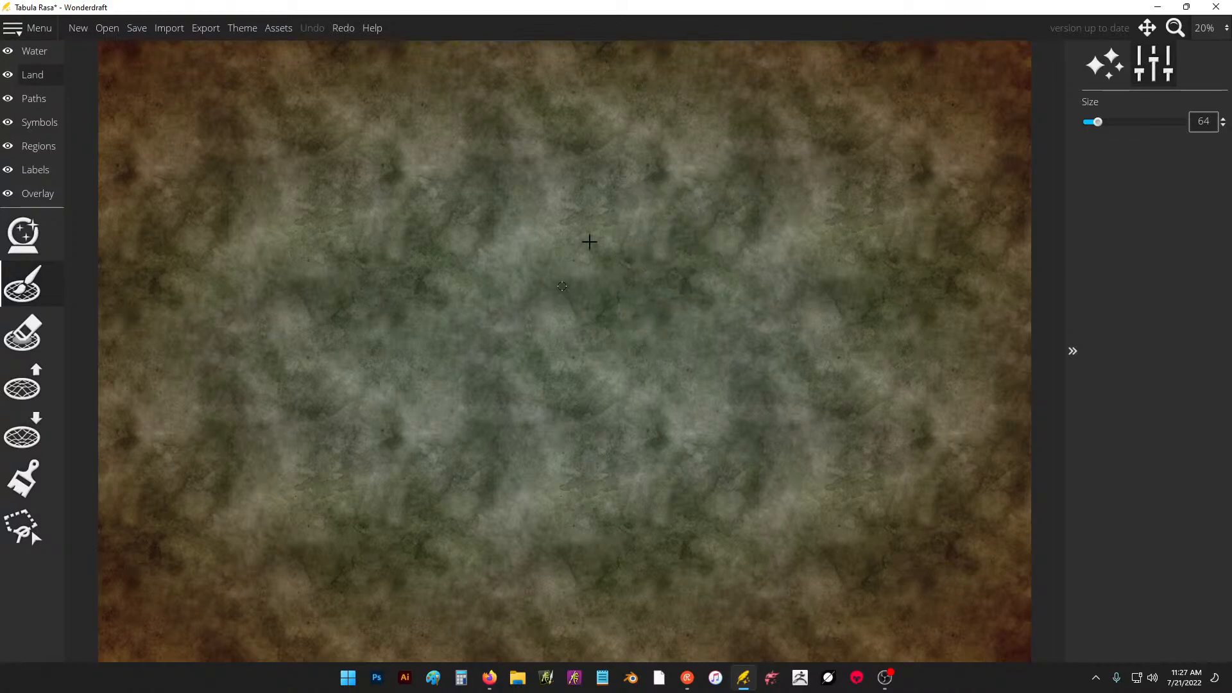
Sketch the western half of a main continent with a northwest shore, a southwest lobe and a central inlet.
mouse_move(475, 292)
mouse_down()
mouse_move(464, 408)
mouse_move(491, 429)
mouse_move(489, 292)
mouse_move(457, 287)
mouse_up()
mouse_move(389, 329)
mouse_down()
mouse_move(288, 466)
mouse_move(253, 584)
mouse_move(453, 559)
mouse_move(481, 450)
mouse_move(526, 443)
mouse_up()
drag(489, 393, 473, 402)
drag(437, 373, 379, 351)
mouse_move(357, 341)
mouse_down()
mouse_move(421, 291)
mouse_move(526, 268)
mouse_up()
drag(516, 367, 615, 384)
Outline the continent's northern, eastern and southern coasts, including a northeast peninsula and a shoreline running to the southeast edge.
mouse_move(465, 284)
mouse_down()
mouse_move(519, 149)
mouse_move(619, 225)
mouse_move(779, 204)
mouse_move(761, 246)
mouse_up()
mouse_move(809, 287)
mouse_down()
mouse_move(851, 336)
mouse_move(799, 440)
mouse_move(620, 385)
mouse_up()
drag(737, 374, 772, 370)
mouse_move(776, 260)
mouse_down()
mouse_move(865, 185)
mouse_move(919, 118)
mouse_move(723, 180)
mouse_move(844, 6)
mouse_up()
drag(860, 339, 814, 463)
mouse_move(802, 433)
mouse_down()
mouse_move(869, 468)
mouse_move(1043, 449)
mouse_up()
Roughen the shores around the central inlet and along the continent's western coast with extra landmass strokes.
drag(735, 371, 786, 384)
drag(517, 317, 494, 385)
mouse_move(552, 372)
mouse_down()
mouse_move(509, 440)
mouse_move(426, 462)
mouse_move(473, 522)
mouse_move(482, 504)
mouse_up()
mouse_move(340, 323)
mouse_down()
mouse_move(337, 311)
mouse_move(280, 315)
mouse_up()
drag(296, 356, 257, 469)
mouse_move(258, 478)
mouse_down()
mouse_move(271, 521)
mouse_move(252, 475)
mouse_up()
mouse_move(303, 392)
mouse_down()
mouse_move(289, 335)
mouse_move(406, 317)
mouse_move(443, 290)
mouse_up()
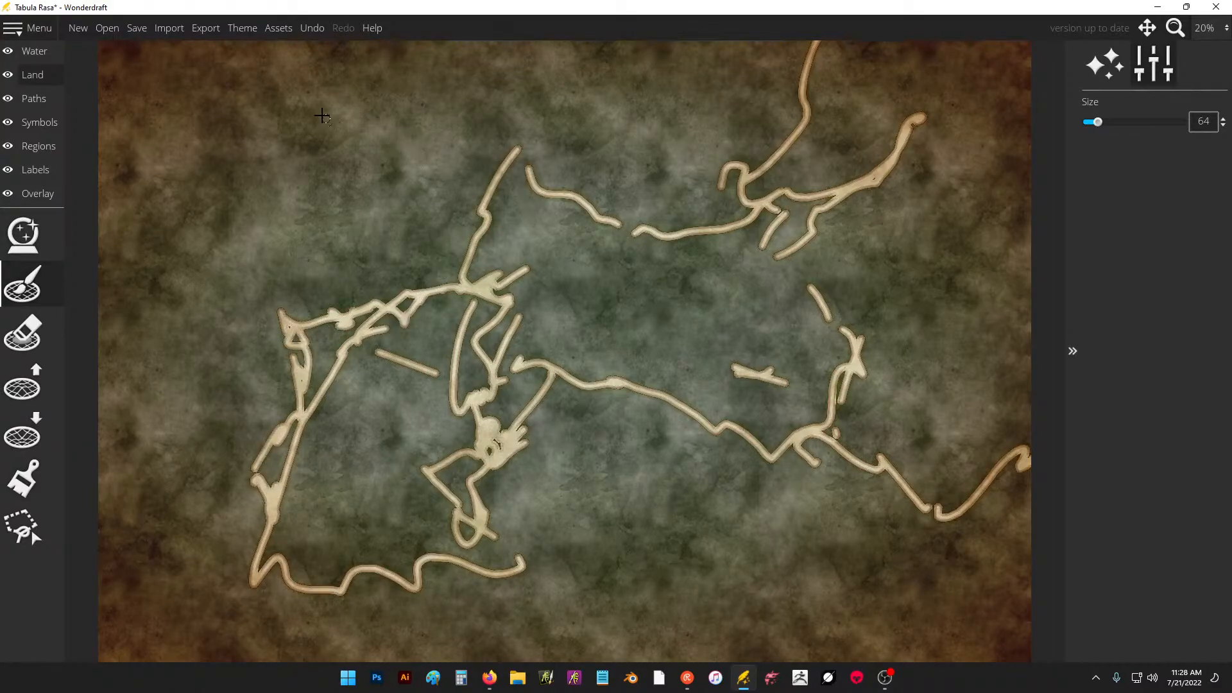
Outline a separate landmass in the northwest and add a second, jagged line to the continent's north coast.
mouse_move(242, 117)
mouse_down()
mouse_move(174, 169)
mouse_move(297, 237)
mouse_move(379, 184)
mouse_move(264, 83)
mouse_move(244, 125)
mouse_up()
mouse_move(317, 220)
mouse_down()
mouse_move(299, 272)
mouse_move(369, 241)
mouse_move(379, 190)
mouse_up()
mouse_move(511, 140)
mouse_down()
mouse_move(551, 157)
mouse_move(601, 214)
mouse_move(691, 229)
mouse_up()
Draw several small islands in the southeastern sea, partly fill them, and add small islands off the north coast.
mouse_move(691, 519)
mouse_down()
mouse_move(725, 550)
mouse_move(680, 504)
mouse_up()
drag(777, 499, 773, 497)
mouse_move(857, 559)
mouse_down()
mouse_move(856, 541)
mouse_move(841, 570)
mouse_up()
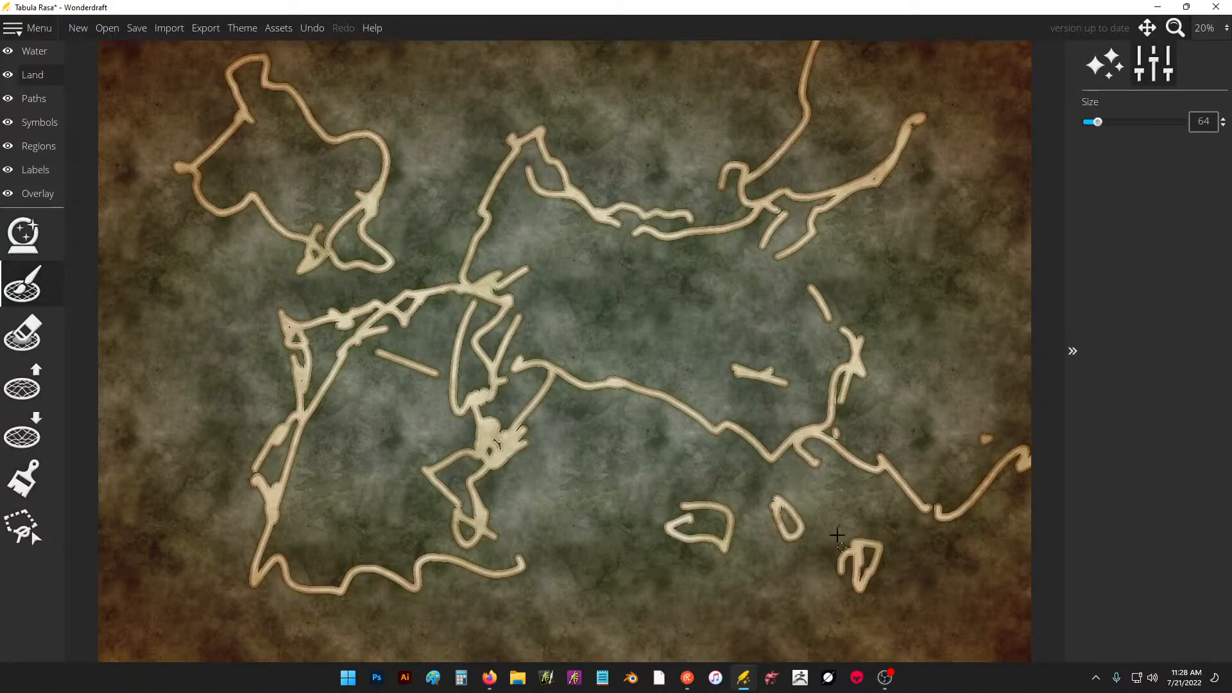
drag(788, 507, 786, 519)
drag(710, 506, 705, 521)
mouse_move(595, 109)
mouse_down()
mouse_move(584, 124)
mouse_move(618, 99)
mouse_up()
Add jagged spurs to the continent's south-central coast and scatter more islets in the sea below it.
mouse_move(594, 378)
mouse_down()
mouse_move(548, 437)
mouse_move(532, 427)
mouse_move(591, 389)
mouse_move(637, 382)
mouse_move(628, 405)
mouse_move(655, 423)
mouse_move(645, 383)
mouse_move(614, 393)
mouse_move(654, 417)
mouse_up()
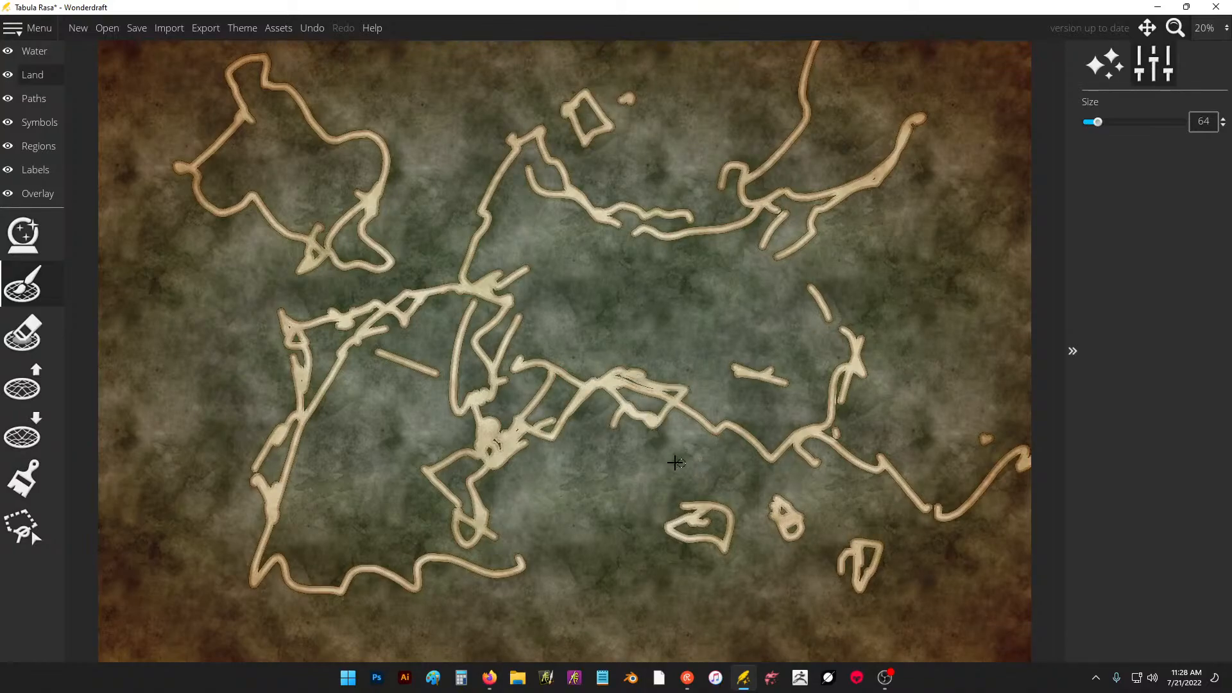
drag(676, 462, 685, 465)
drag(753, 575, 745, 573)
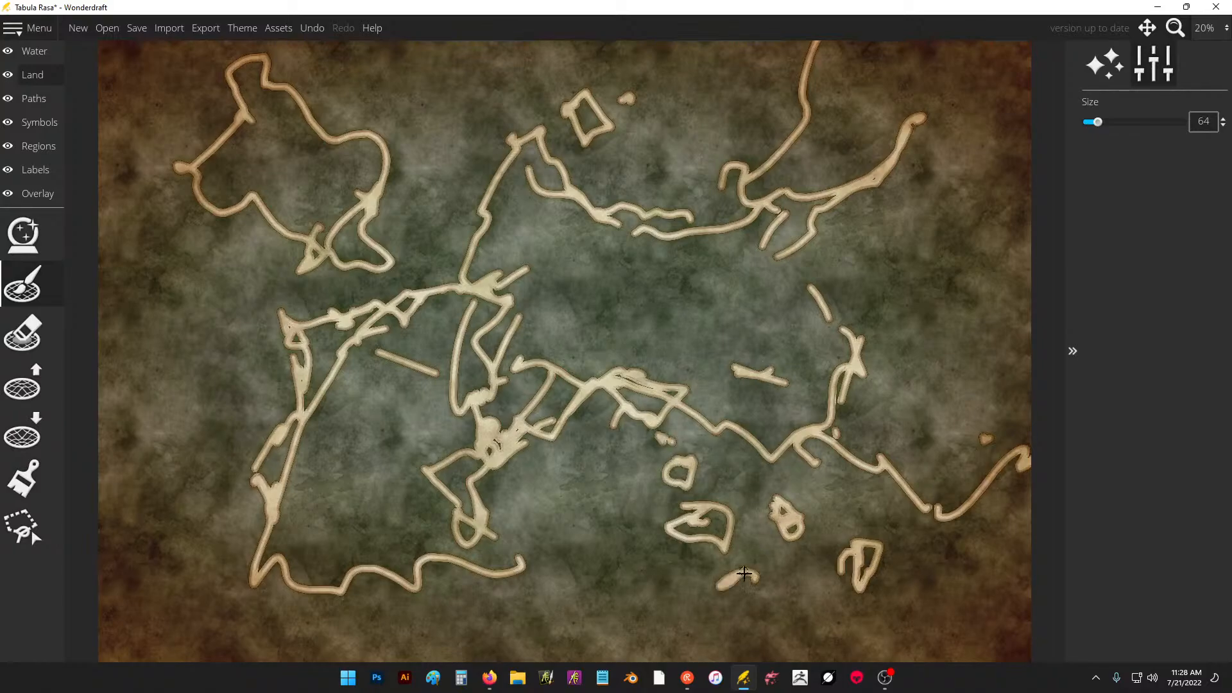
click(750, 549)
drag(634, 518, 572, 542)
mouse_move(471, 582)
mouse_down()
mouse_move(438, 630)
mouse_move(246, 624)
mouse_move(241, 524)
mouse_up()
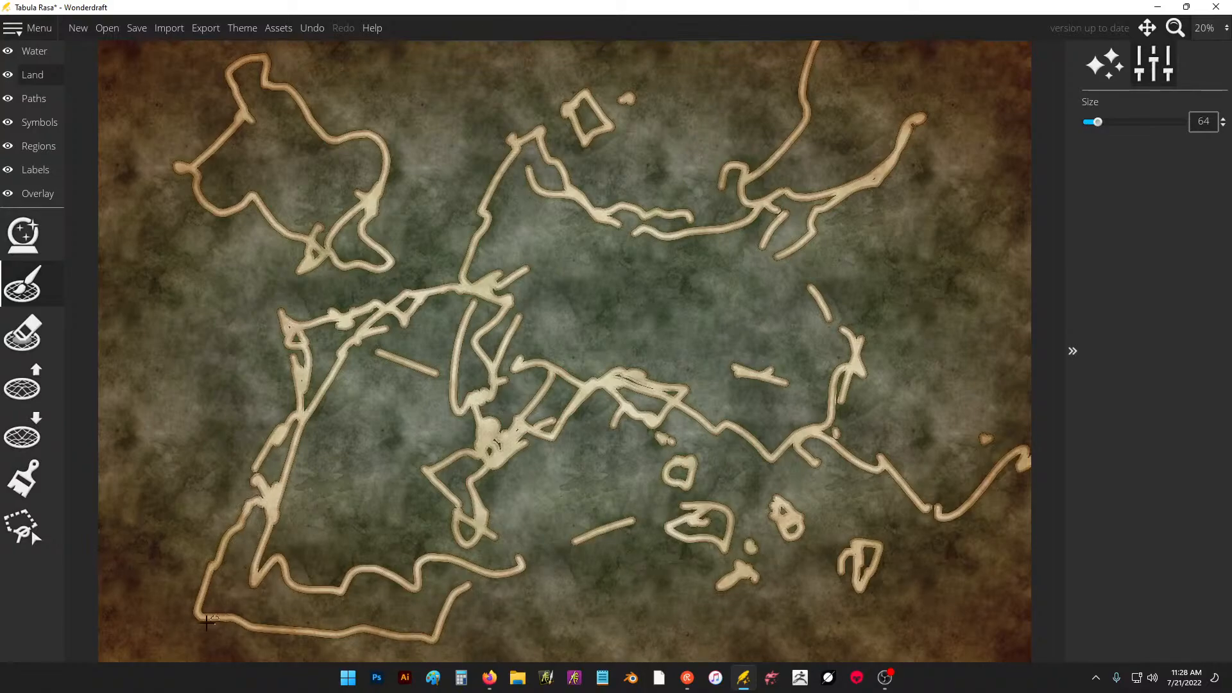
mouse_move(180, 639)
mouse_down()
mouse_move(257, 645)
mouse_move(240, 628)
mouse_move(339, 632)
mouse_move(312, 639)
mouse_move(397, 606)
mouse_up()
key(ctrl+z)
key(ctrl+z)
key(ctrl+z)
key(ctrl+z)
key(ctrl+z)
key(ctrl+z)
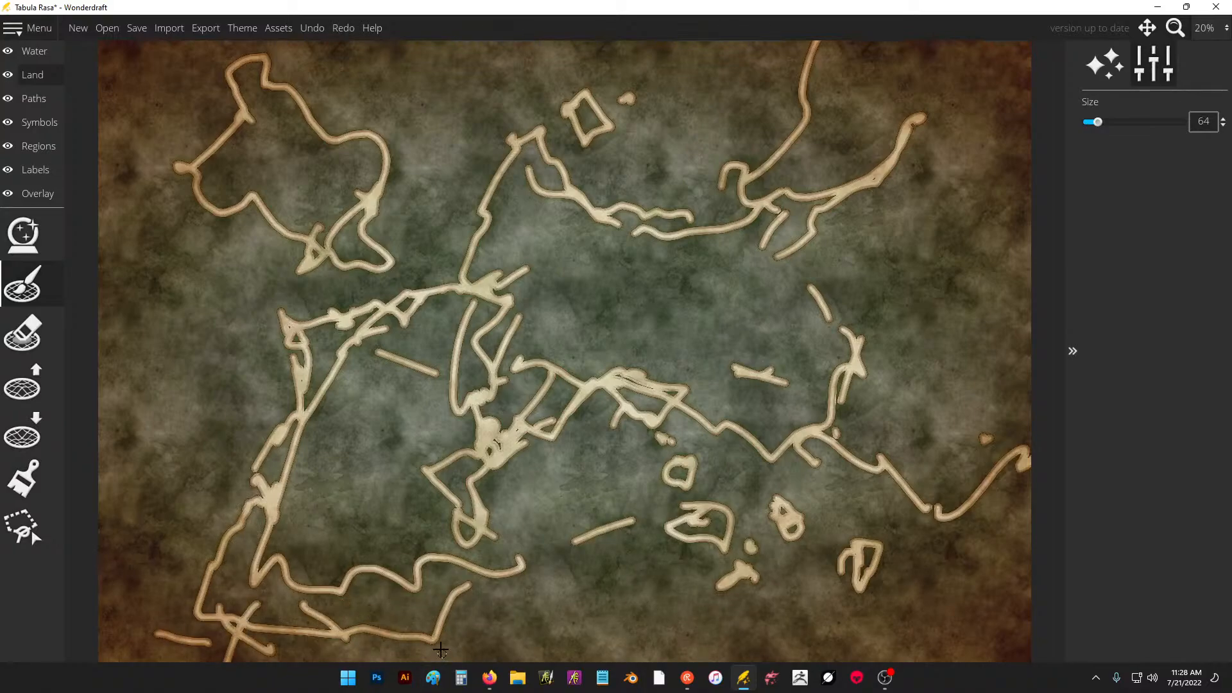
key(ctrl+z)
key(ctrl+z)
key(ctrl+z)
Extend the southwest shore, draw a southern coastline eastward along the map's bottom edge, and roughen the southwestern and inlet shores.
mouse_move(273, 457)
mouse_down()
mouse_move(223, 518)
mouse_move(172, 543)
mouse_move(190, 567)
mouse_move(172, 616)
mouse_up()
drag(194, 600, 282, 661)
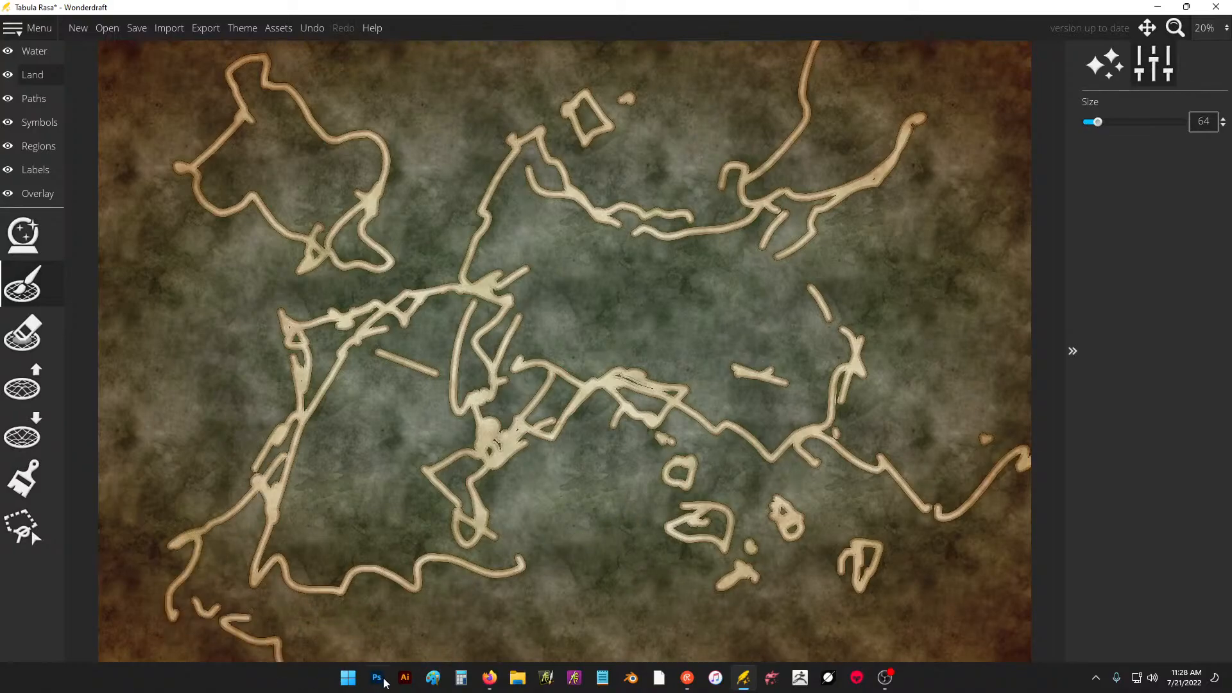
mouse_move(463, 558)
mouse_down()
mouse_move(555, 653)
mouse_move(647, 636)
mouse_move(706, 659)
mouse_move(833, 605)
mouse_move(737, 643)
mouse_move(894, 623)
mouse_up()
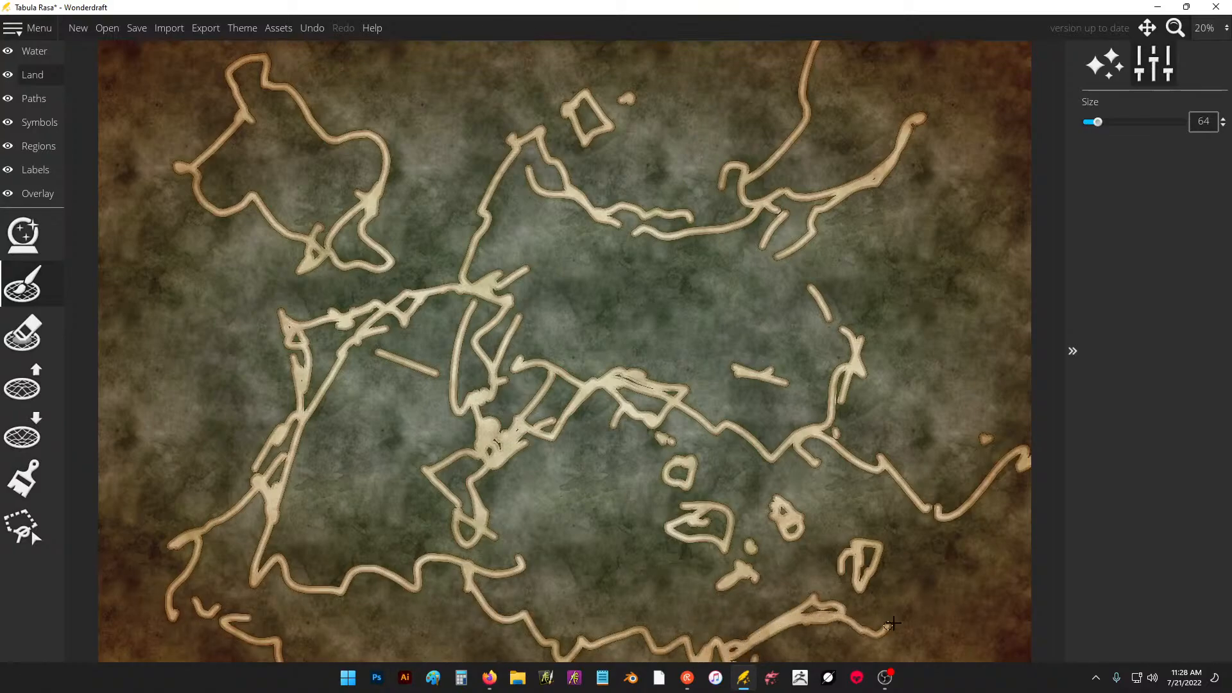
drag(470, 421, 516, 558)
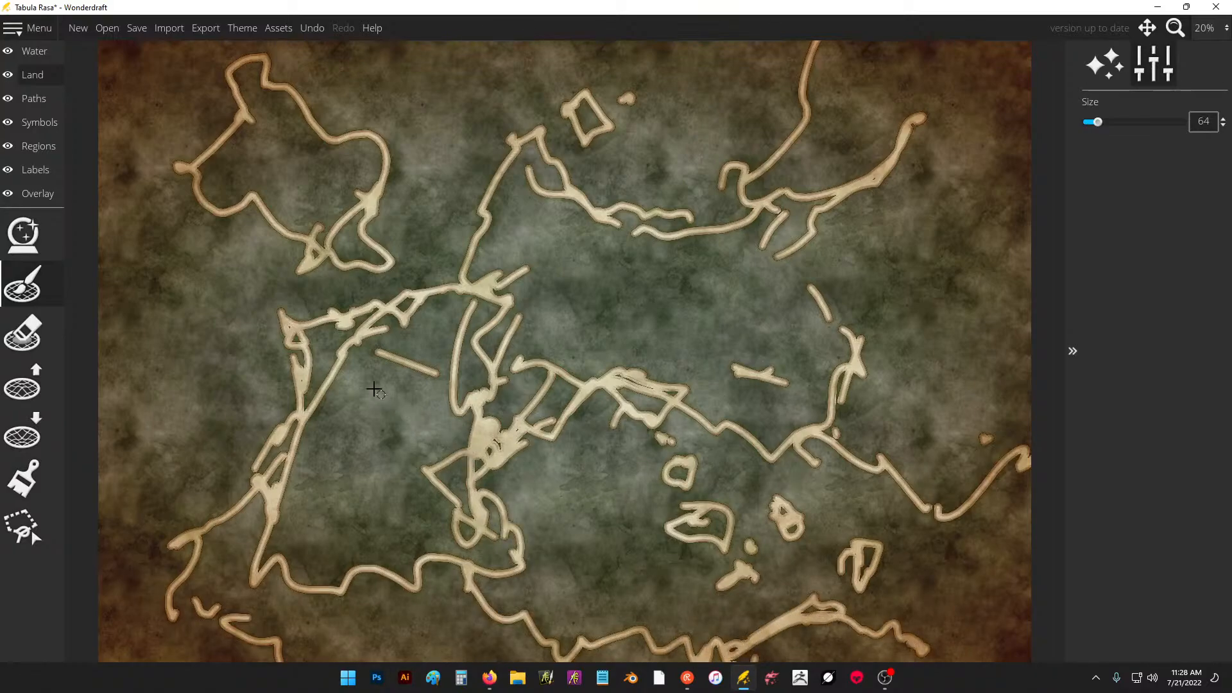
mouse_move(337, 388)
mouse_down()
mouse_move(277, 473)
mouse_move(225, 507)
mouse_up()
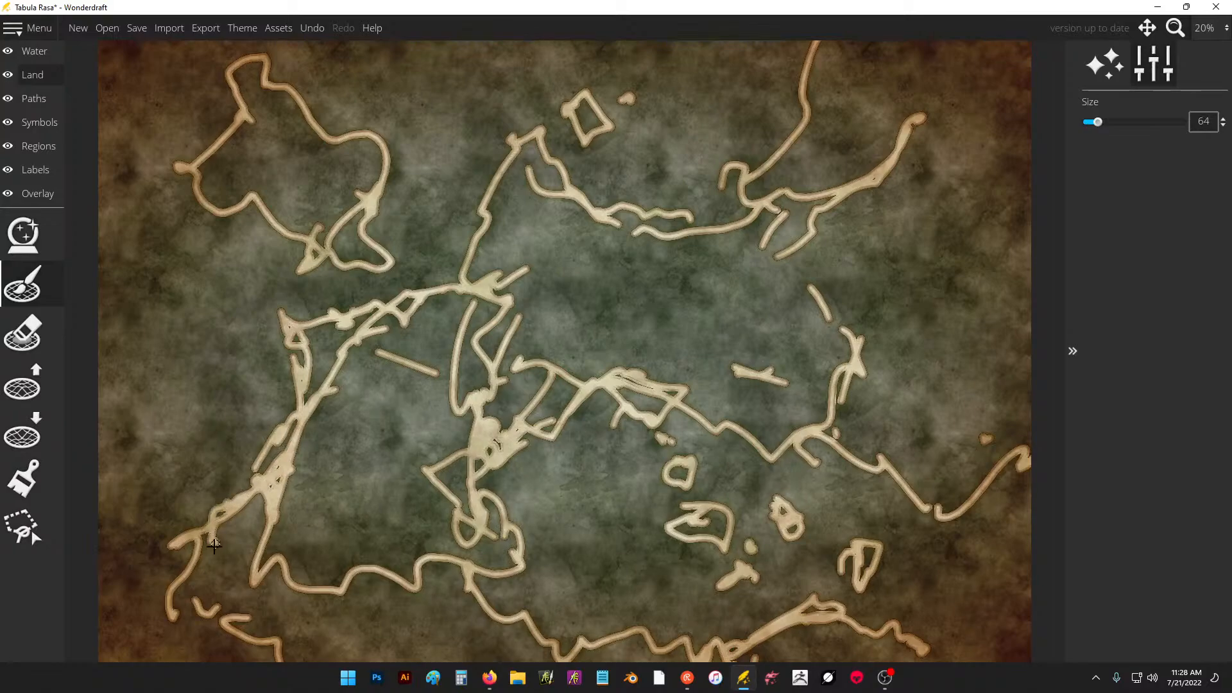
drag(211, 562, 275, 592)
Add short detail strokes to the continent's north, east, west and south-central coasts and to the northeast peninsula.
drag(478, 276, 495, 262)
drag(510, 213, 520, 204)
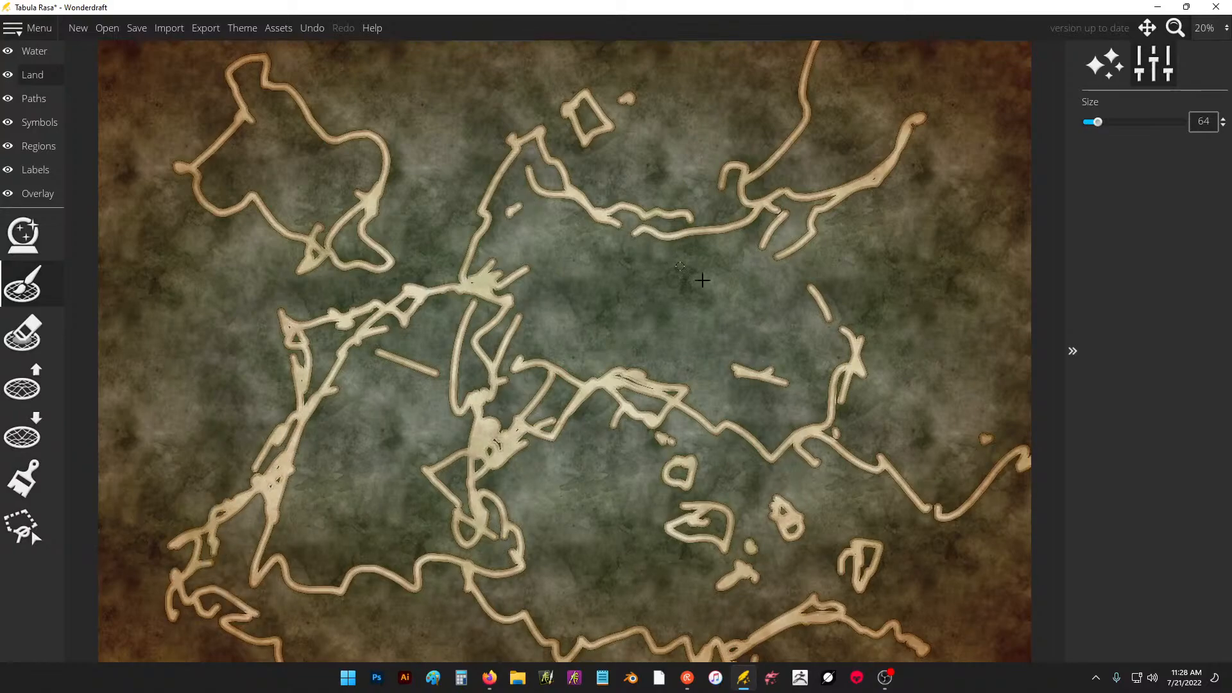
drag(824, 326, 866, 315)
drag(847, 183, 869, 106)
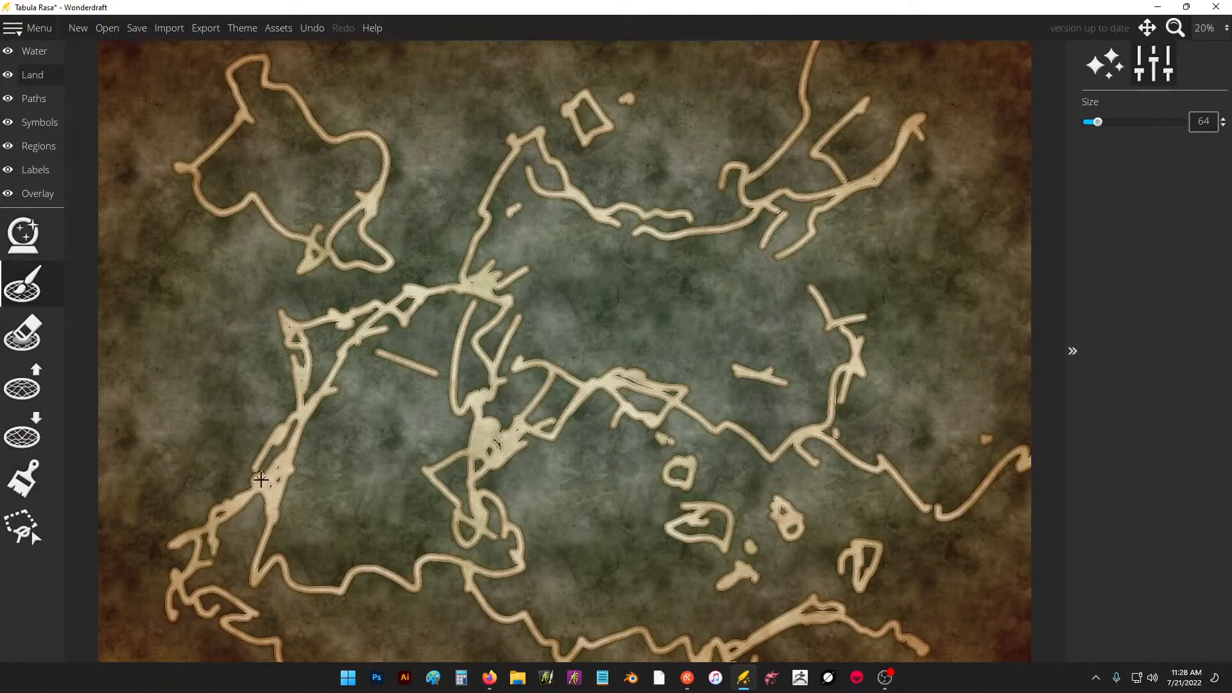
drag(260, 479, 230, 531)
drag(534, 434, 546, 442)
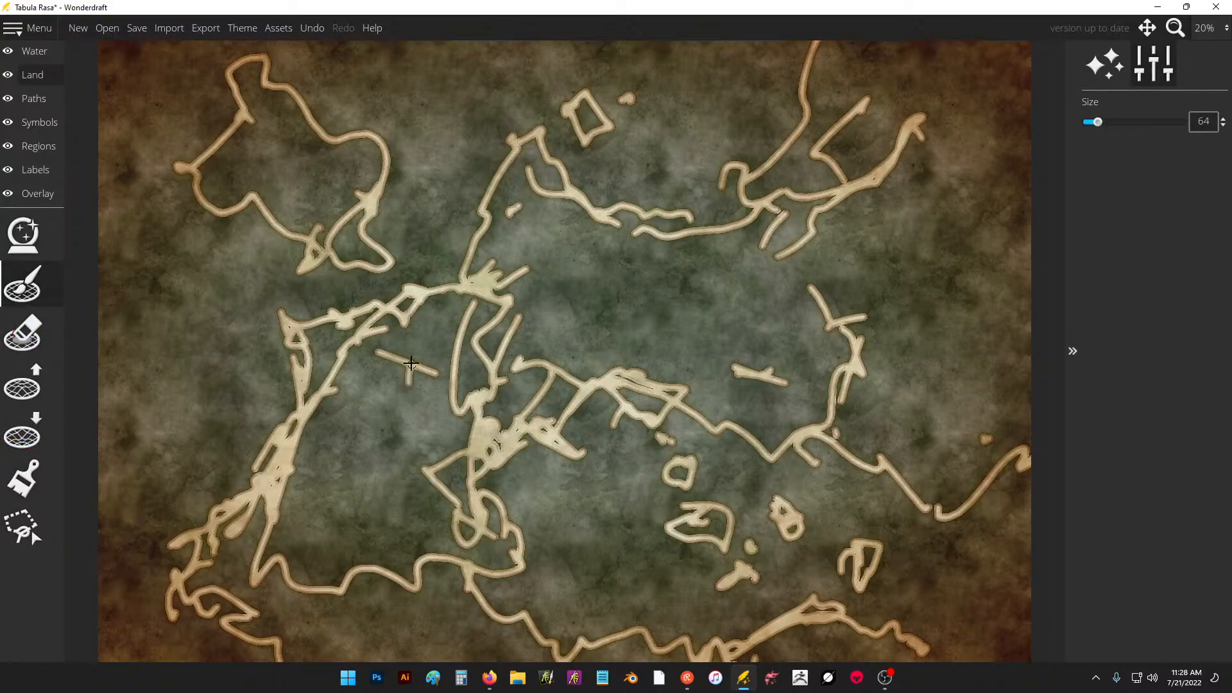
Add a short interior stroke, set the landmass brush size to 251, and fill in the centre of the main continent.
drag(411, 364, 484, 340)
drag(1120, 128, 1132, 122)
mouse_move(799, 244)
mouse_down()
mouse_move(722, 275)
mouse_move(721, 253)
mouse_move(541, 192)
mouse_move(530, 161)
mouse_move(551, 191)
mouse_move(509, 192)
mouse_move(500, 237)
mouse_move(563, 296)
mouse_move(738, 359)
mouse_move(781, 424)
mouse_move(660, 380)
mouse_move(648, 395)
mouse_move(605, 366)
mouse_move(558, 391)
mouse_move(521, 378)
mouse_move(504, 343)
mouse_move(468, 322)
mouse_move(304, 343)
mouse_move(440, 308)
mouse_move(404, 311)
mouse_move(327, 443)
mouse_move(333, 382)
mouse_move(274, 493)
mouse_move(273, 559)
mouse_move(201, 561)
mouse_move(223, 555)
mouse_move(276, 597)
mouse_move(250, 539)
mouse_move(303, 503)
mouse_move(392, 373)
mouse_move(484, 333)
mouse_move(488, 421)
mouse_move(545, 289)
mouse_move(613, 250)
mouse_up()
mouse_move(501, 346)
mouse_down()
mouse_move(452, 468)
mouse_move(506, 412)
mouse_move(462, 488)
mouse_move(421, 490)
mouse_move(369, 448)
mouse_move(314, 512)
mouse_move(357, 447)
mouse_up()
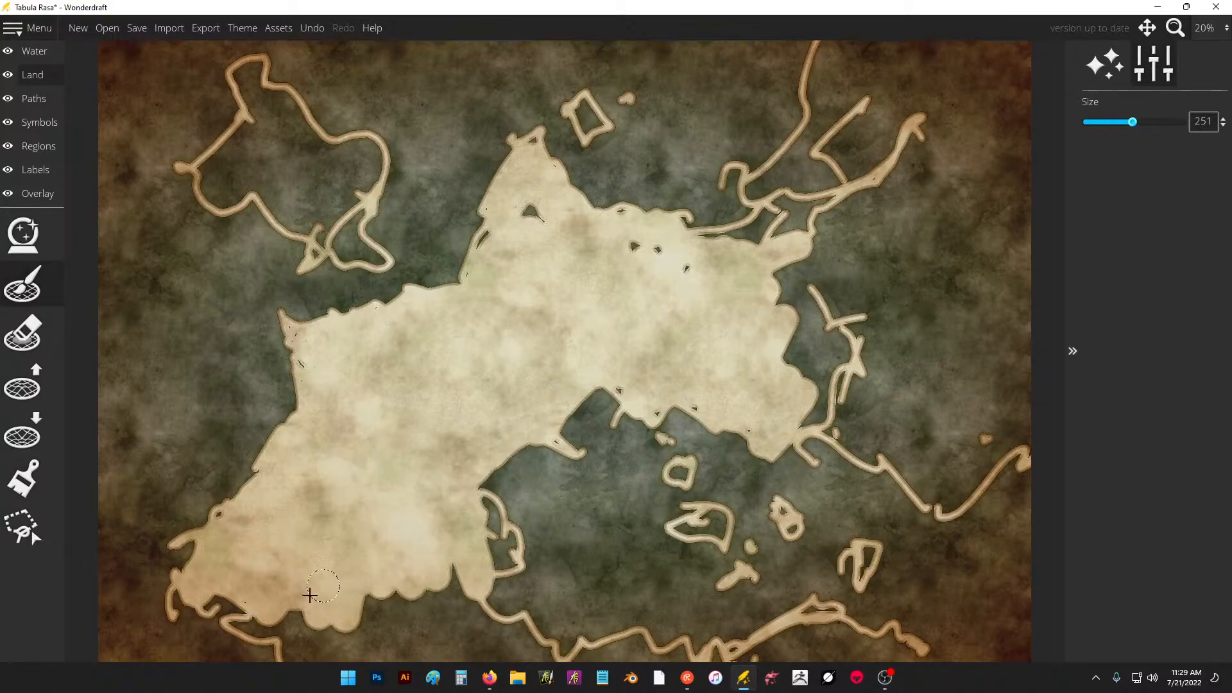
Fill the continent's southwestern part and the land behind the coastline along the map's southern edge.
mouse_move(309, 596)
mouse_down()
mouse_move(247, 629)
mouse_move(272, 625)
mouse_move(357, 659)
mouse_move(436, 648)
mouse_move(463, 626)
mouse_move(498, 632)
mouse_move(460, 639)
mouse_move(473, 661)
mouse_move(525, 661)
mouse_move(529, 649)
mouse_move(495, 638)
mouse_move(486, 513)
mouse_move(501, 543)
mouse_move(498, 555)
mouse_move(475, 499)
mouse_up()
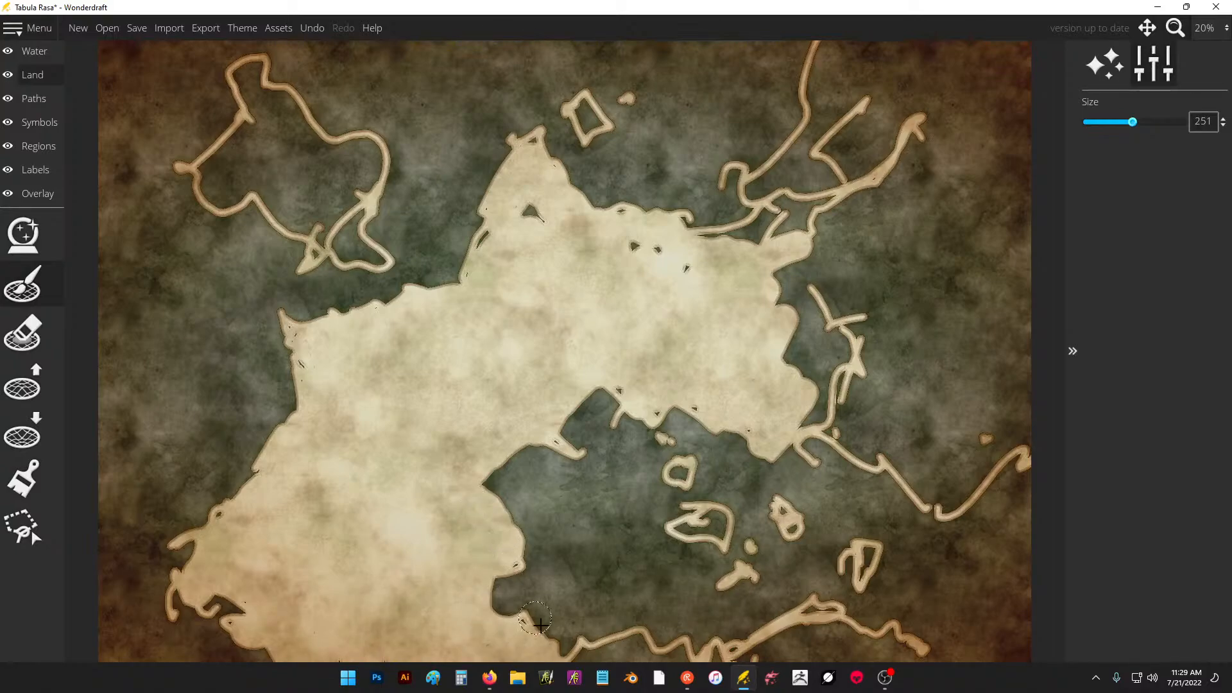
mouse_move(541, 623)
mouse_down()
mouse_move(552, 662)
mouse_move(593, 669)
mouse_move(595, 650)
mouse_move(636, 653)
mouse_up()
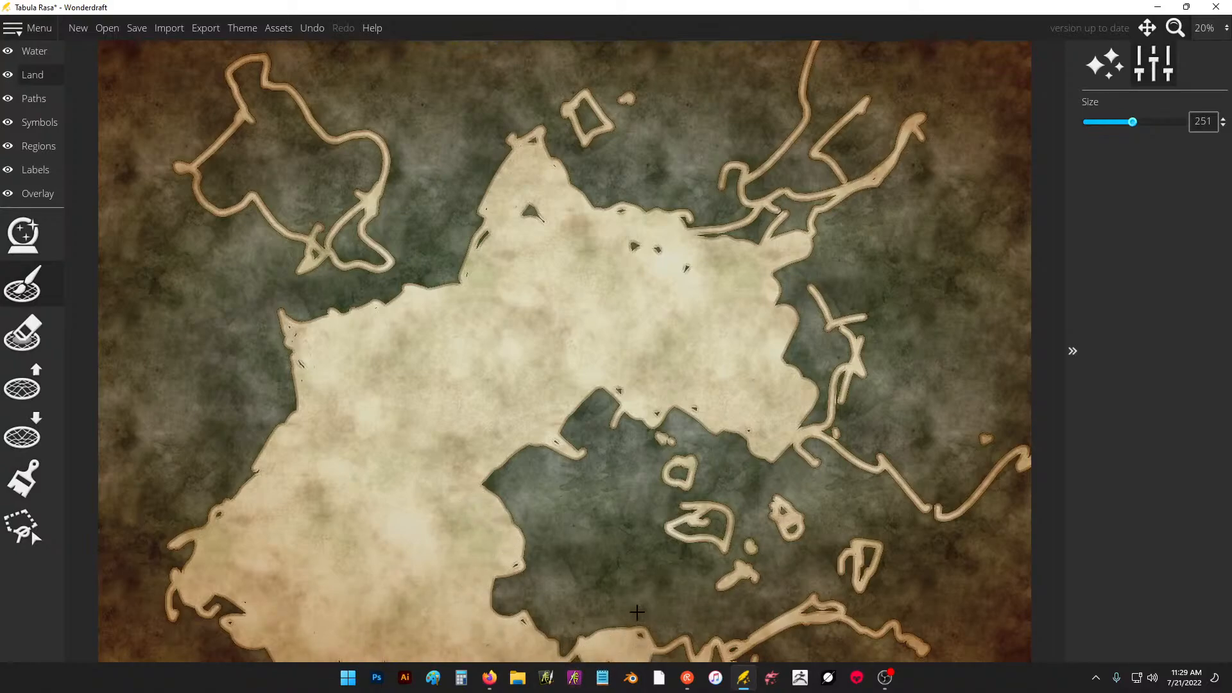
scroll(637, 611, down, 3)
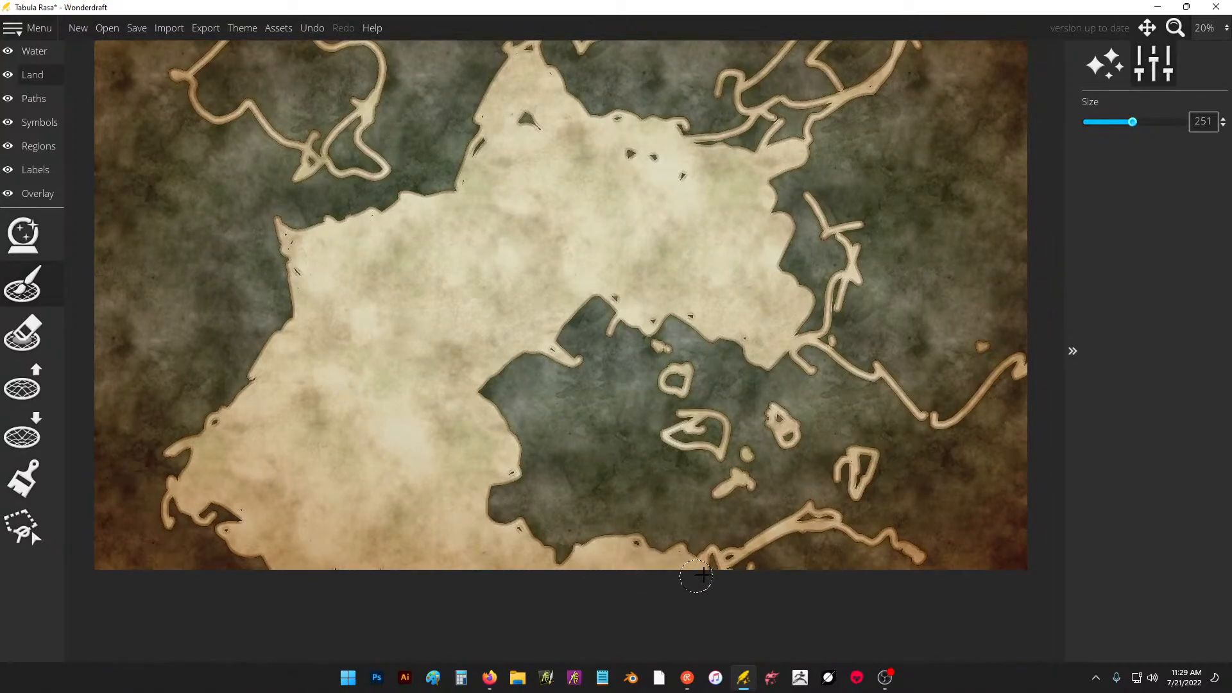
mouse_move(696, 576)
mouse_down()
mouse_move(822, 526)
mouse_move(768, 548)
mouse_move(833, 544)
mouse_move(910, 571)
mouse_move(750, 563)
mouse_up()
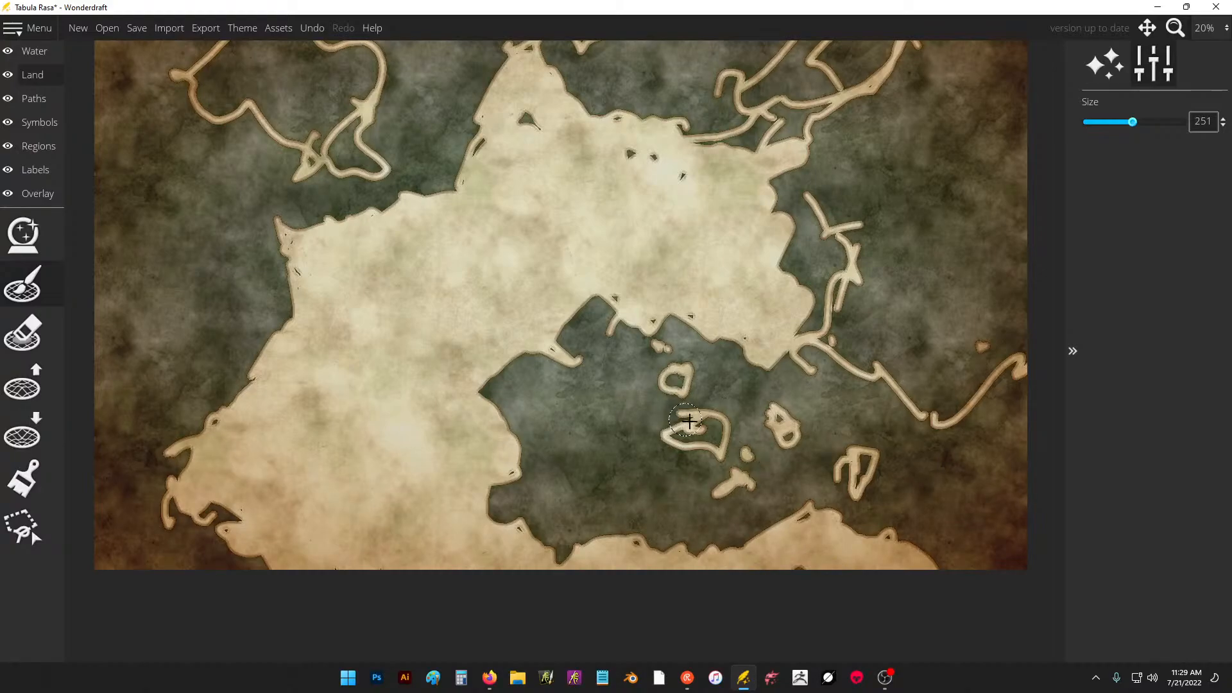
Fill the largest island outline in the southeastern sea, and fill the northeast peninsula and the land along the eastern coast.
drag(689, 421, 703, 441)
drag(888, 255, 758, 336)
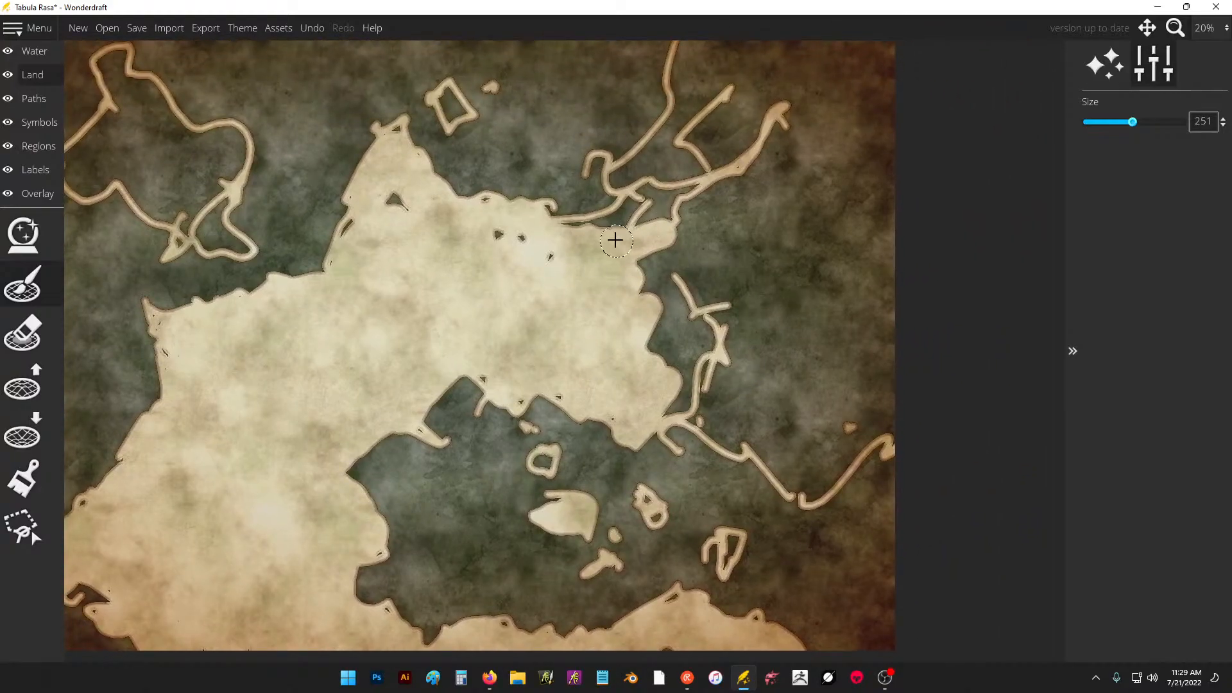
mouse_move(615, 240)
mouse_down()
mouse_move(627, 176)
mouse_move(671, 132)
mouse_move(733, 130)
mouse_move(715, 158)
mouse_up()
mouse_move(688, 54)
mouse_down()
mouse_move(673, 93)
mouse_move(736, 72)
mouse_move(779, 92)
mouse_move(729, 238)
mouse_move(809, 148)
mouse_move(854, 176)
mouse_up()
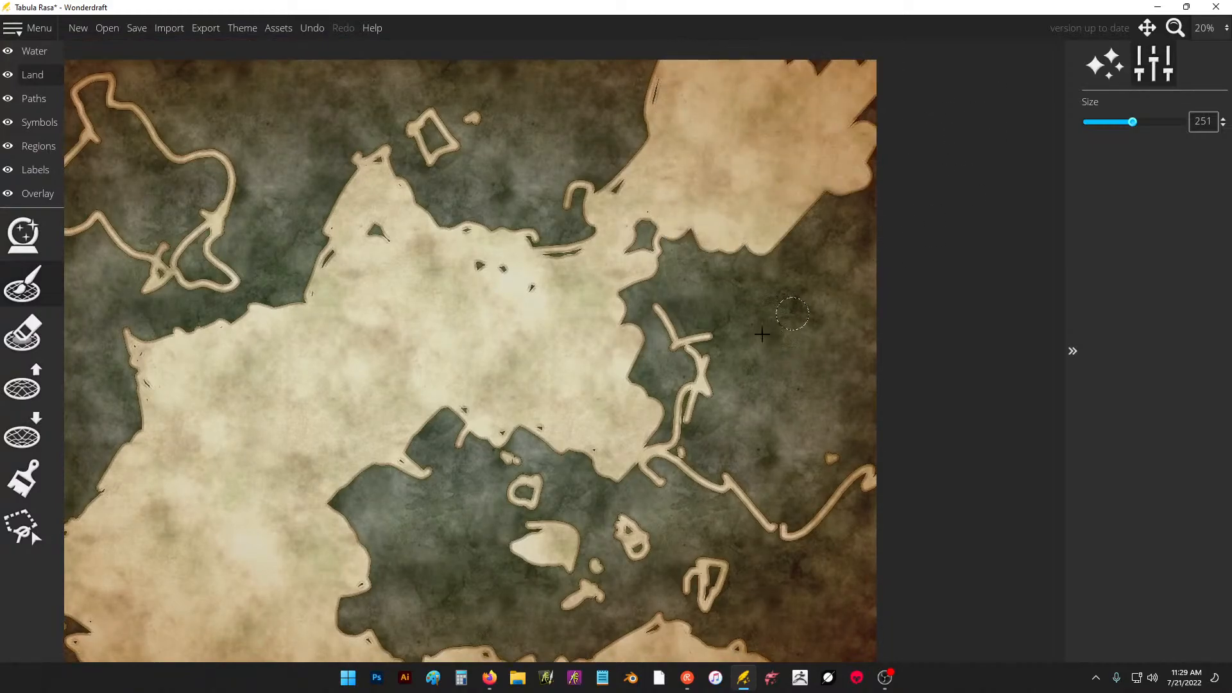
mouse_move(703, 469)
mouse_down()
mouse_move(742, 473)
mouse_move(777, 523)
mouse_move(812, 507)
mouse_move(869, 408)
mouse_move(795, 410)
mouse_move(754, 385)
mouse_move(635, 358)
mouse_move(649, 302)
mouse_move(632, 277)
mouse_up()
mouse_move(537, 304)
mouse_down()
mouse_move(558, 256)
mouse_move(603, 239)
mouse_move(724, 256)
mouse_move(790, 227)
mouse_move(814, 333)
mouse_move(869, 349)
mouse_move(837, 266)
mouse_move(847, 104)
mouse_move(774, 77)
mouse_up()
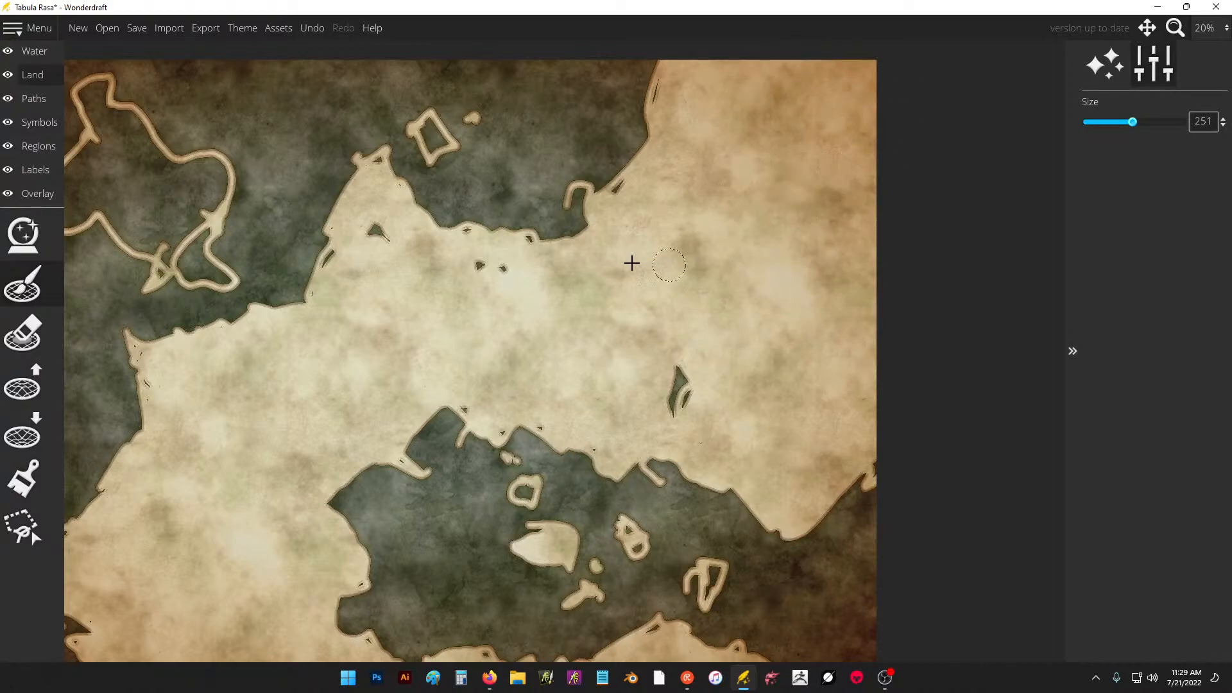
Fill gaps inside the continent, the large northwest island, and the small islands off the north coast and in the southeastern sea.
drag(632, 263, 529, 281)
drag(393, 319, 560, 357)
mouse_move(385, 222)
mouse_down()
mouse_move(350, 227)
mouse_move(351, 241)
mouse_move(412, 239)
mouse_move(502, 311)
mouse_move(449, 274)
mouse_move(425, 291)
mouse_move(437, 280)
mouse_move(460, 301)
mouse_move(489, 274)
mouse_move(499, 212)
mouse_move(478, 238)
mouse_move(426, 201)
mouse_move(372, 211)
mouse_move(422, 176)
mouse_move(383, 137)
mouse_up()
drag(383, 192, 418, 187)
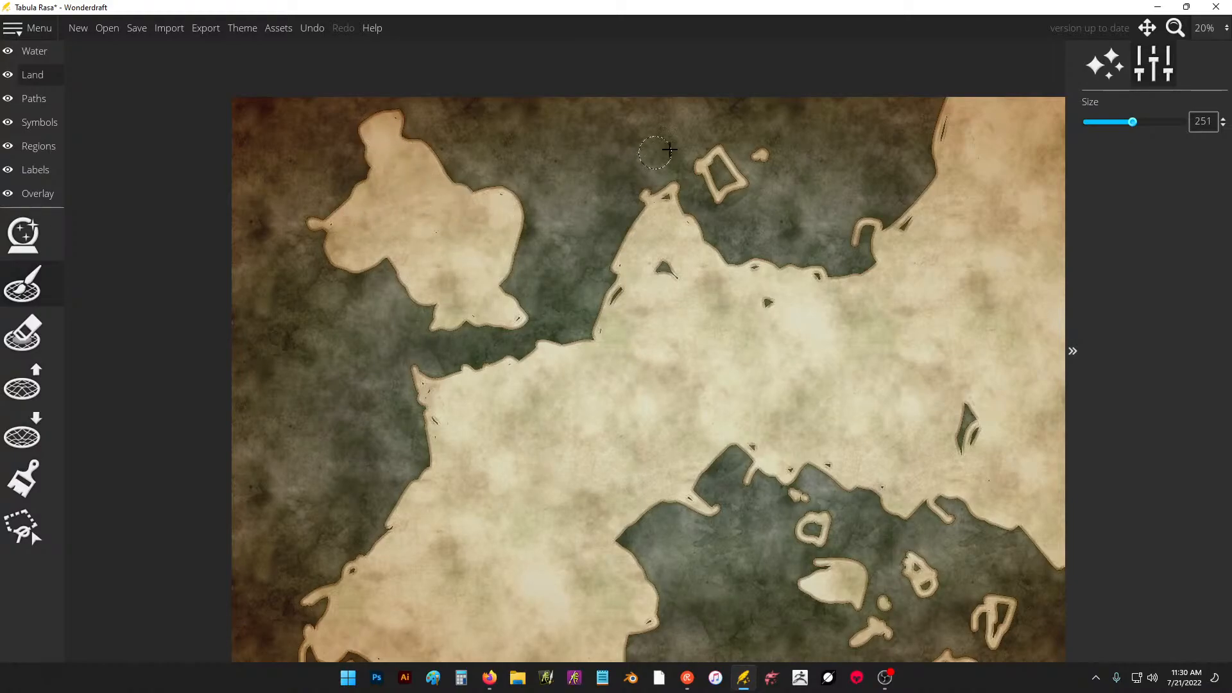
mouse_move(670, 149)
mouse_down()
mouse_move(714, 168)
mouse_move(729, 193)
mouse_up()
drag(789, 444, 634, 330)
click(656, 414)
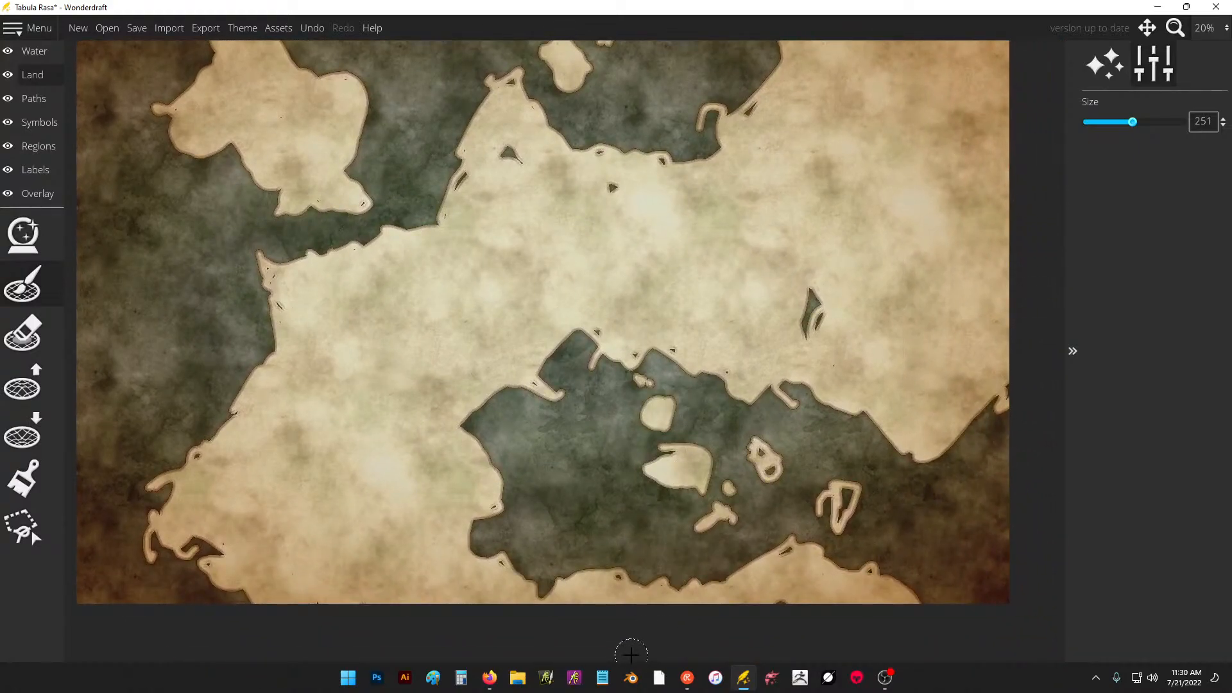
Set the landmass brush size to 28 and roughen the north coast, southwestern shore and inlet with fine strokes.
click(34, 294)
drag(1104, 125, 1096, 126)
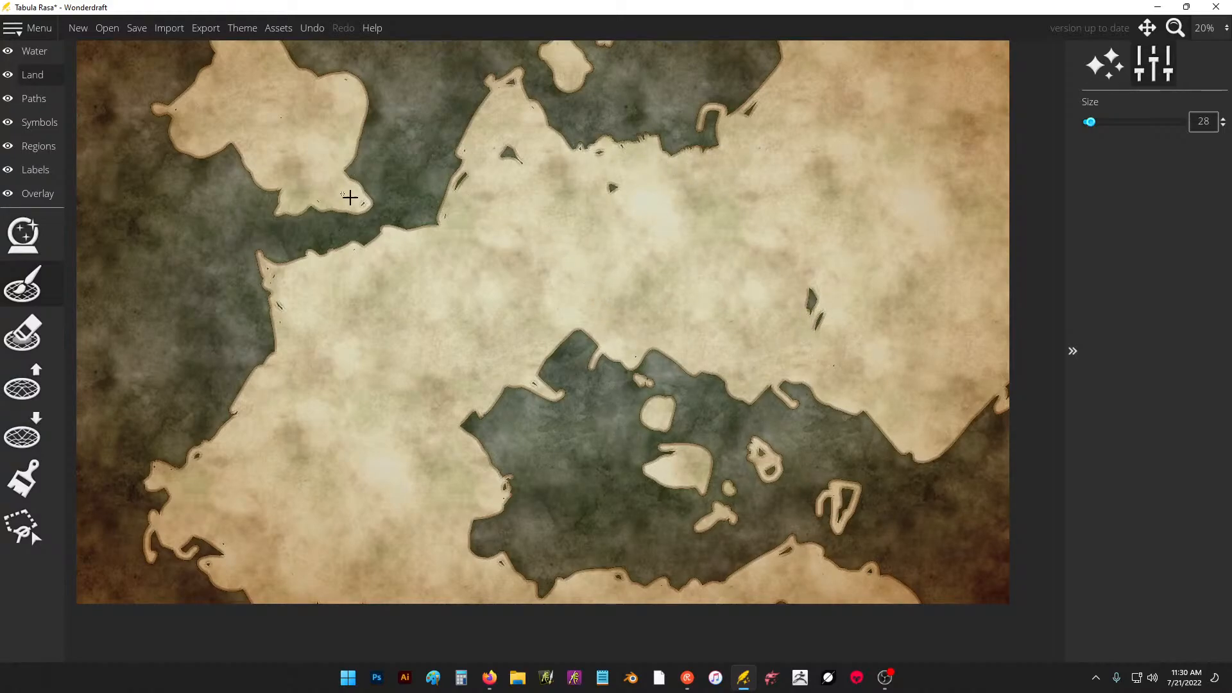
drag(482, 229, 444, 223)
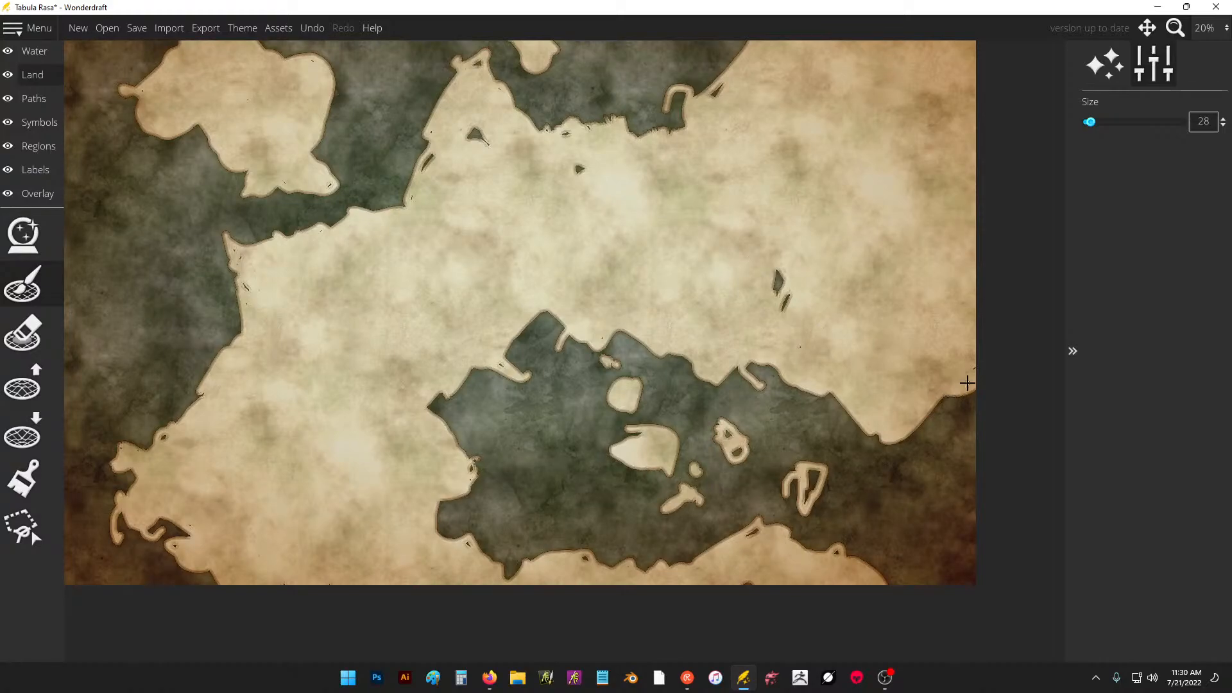
Discard the unsaved map, create a new 7200 by 4800 px landscape map with the Eastward theme, and activate the landmass brush.
click(77, 29)
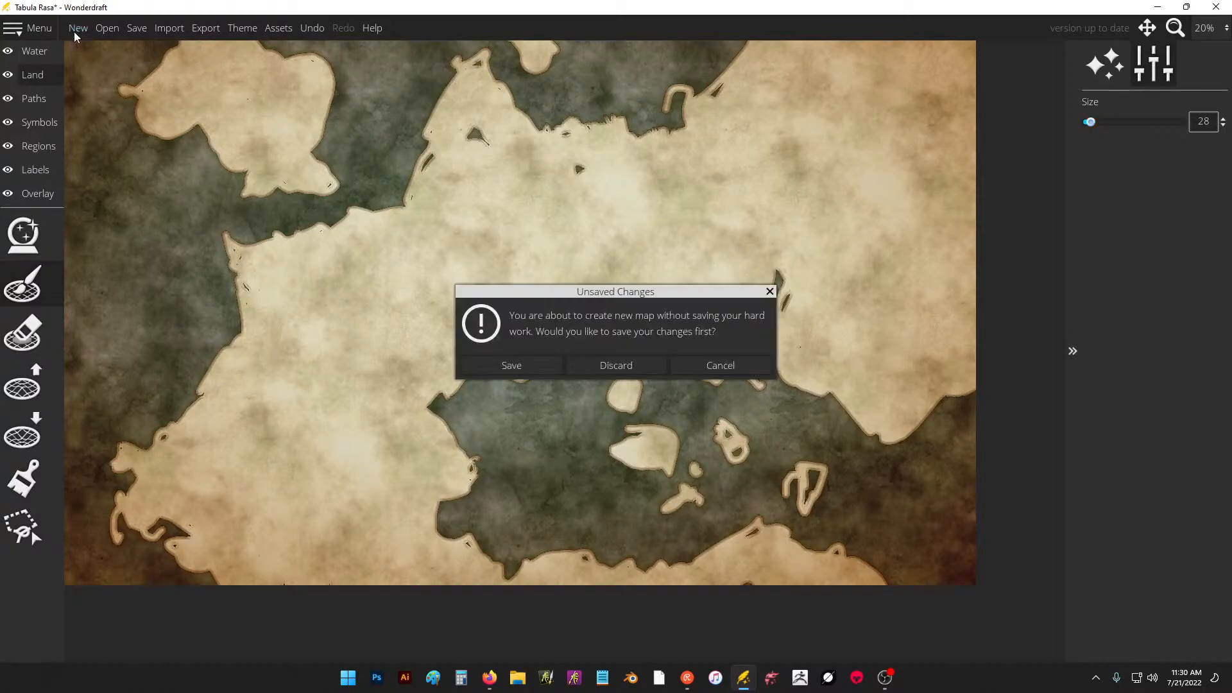
click(608, 366)
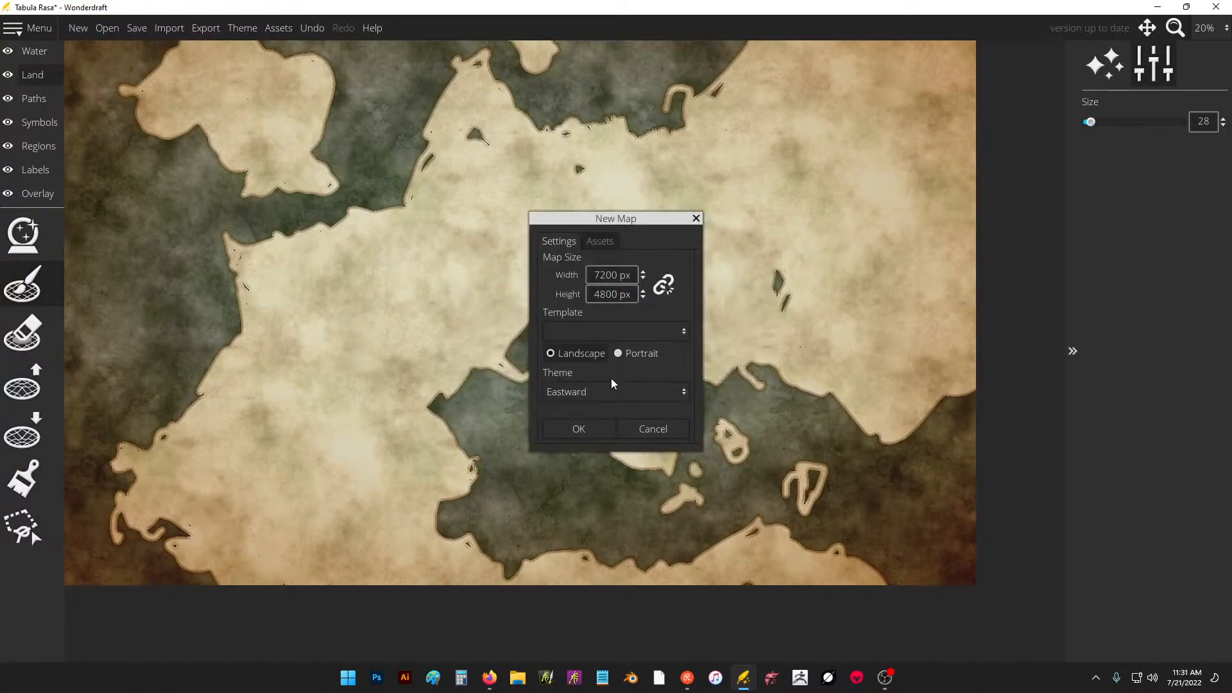
click(581, 430)
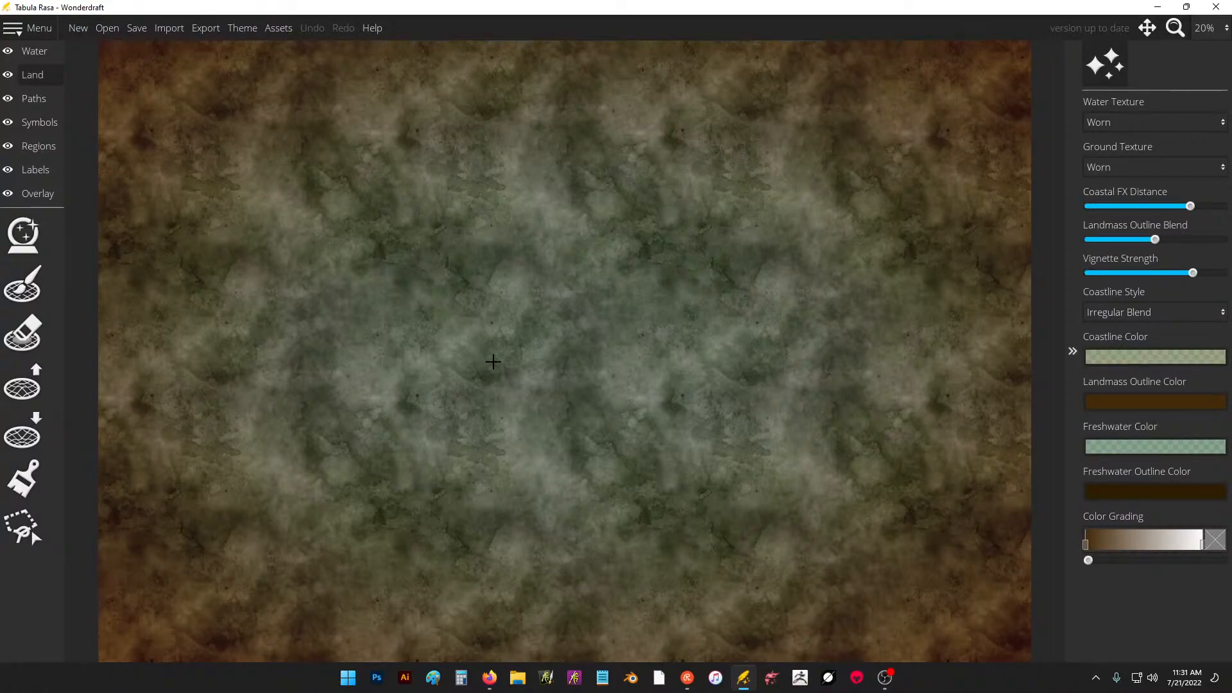
click(23, 284)
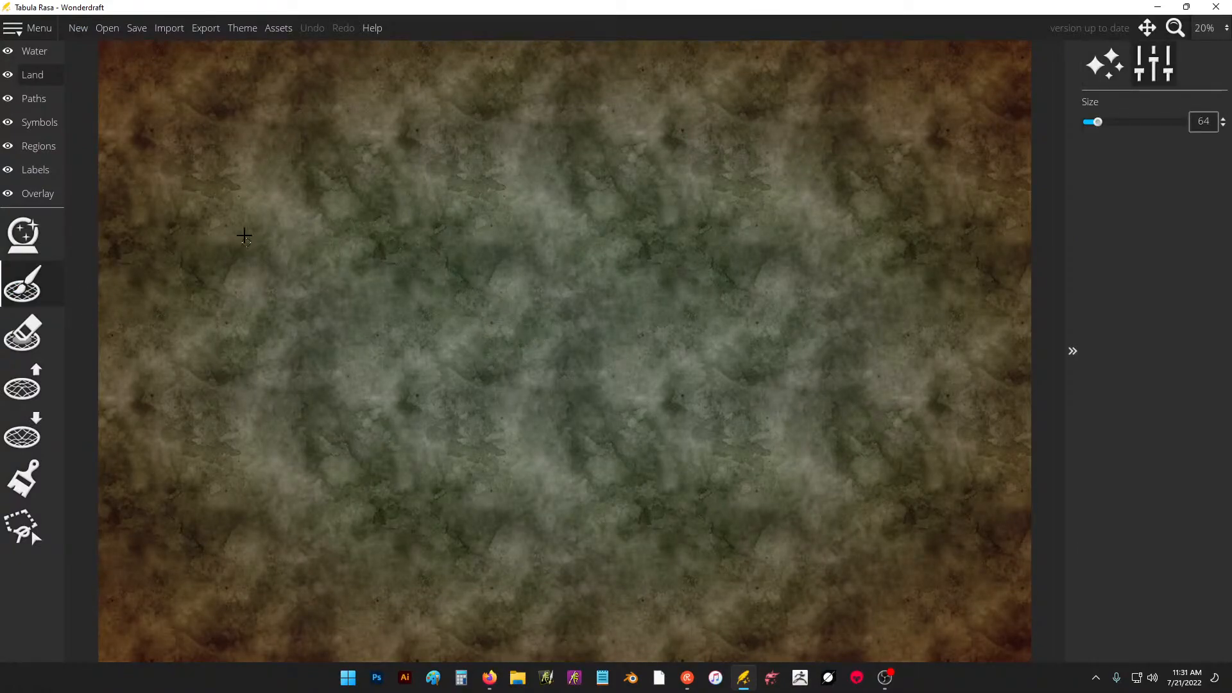
mouse_move(269, 204)
mouse_down()
mouse_move(256, 395)
mouse_move(565, 592)
mouse_move(1001, 338)
mouse_up()
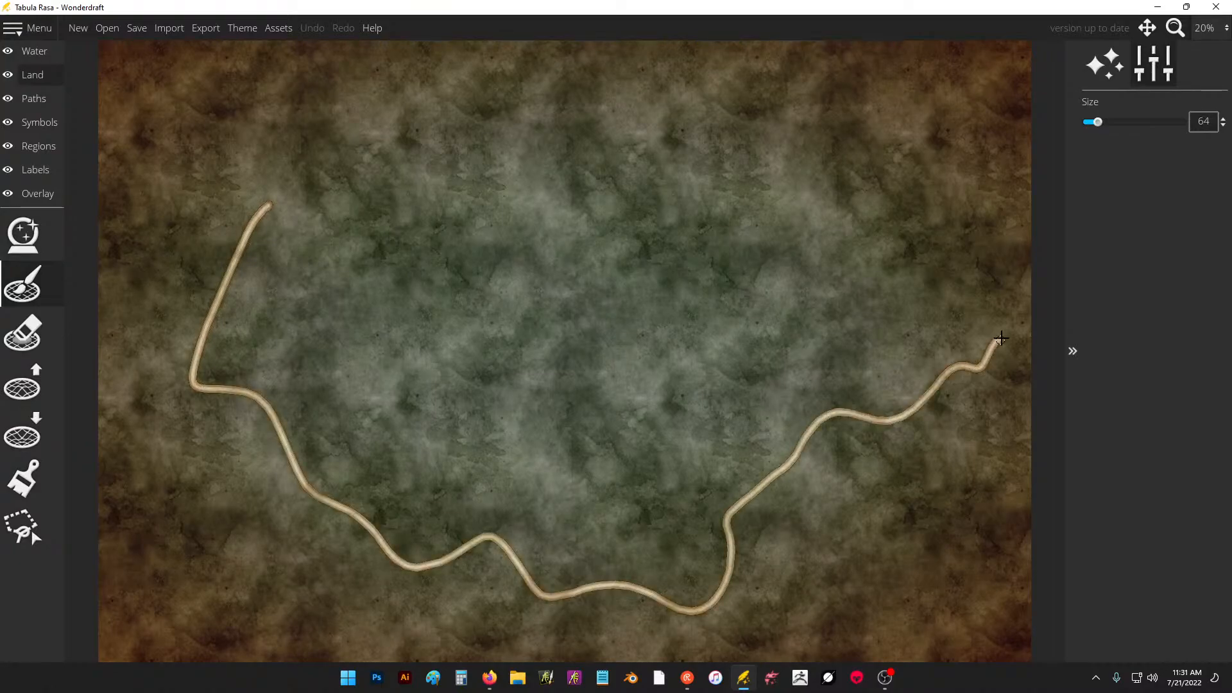
mouse_move(273, 224)
mouse_down()
mouse_move(338, 157)
mouse_move(564, 193)
mouse_move(619, 53)
mouse_up()
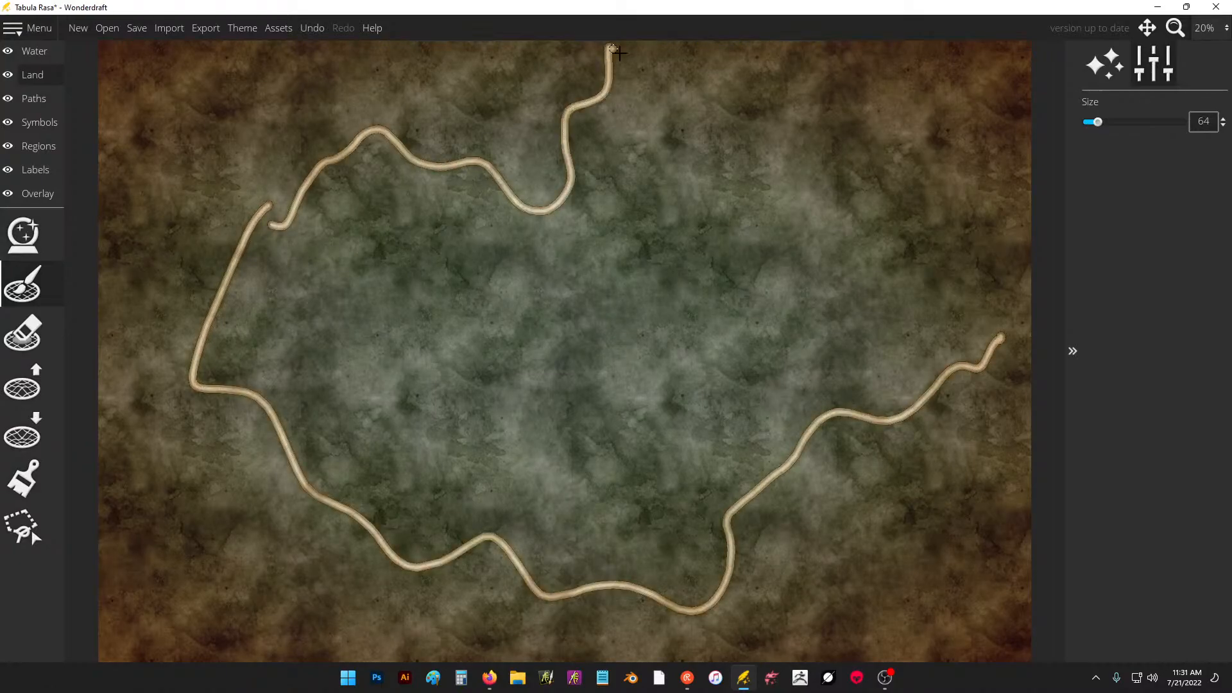
mouse_move(822, 565)
mouse_down()
mouse_move(885, 659)
mouse_move(846, 562)
mouse_move(816, 562)
mouse_up()
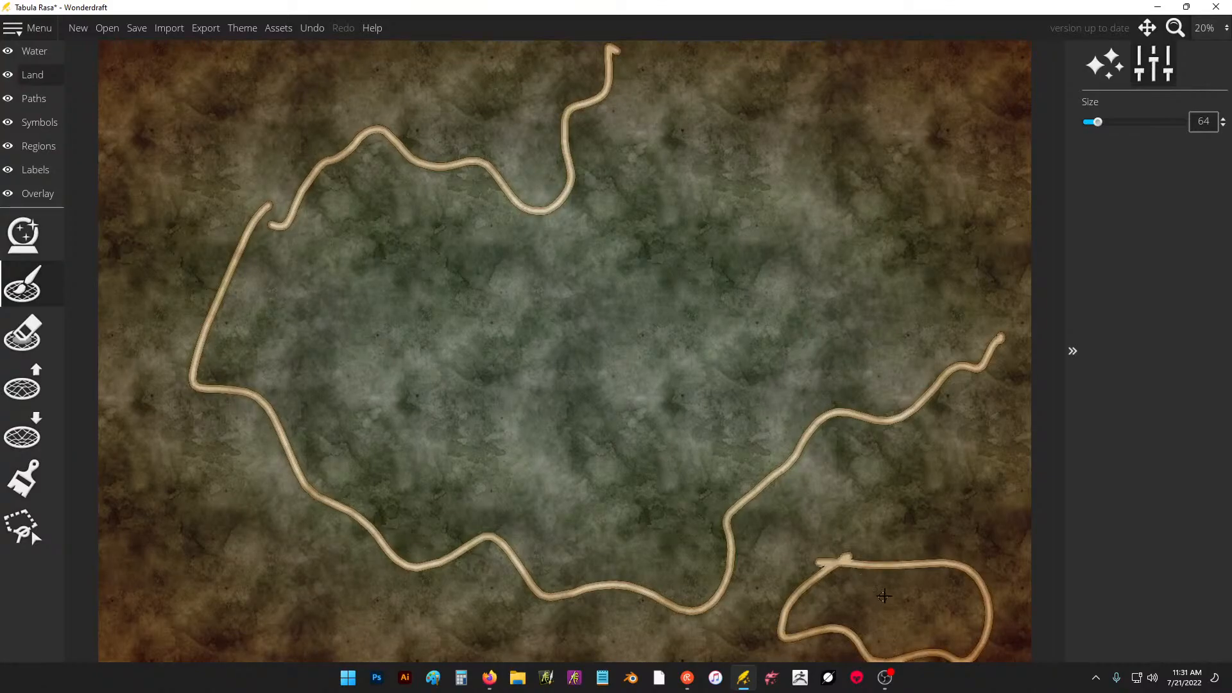
key(ctrl+z)
key(ctrl+z)
key(ctrl+z)
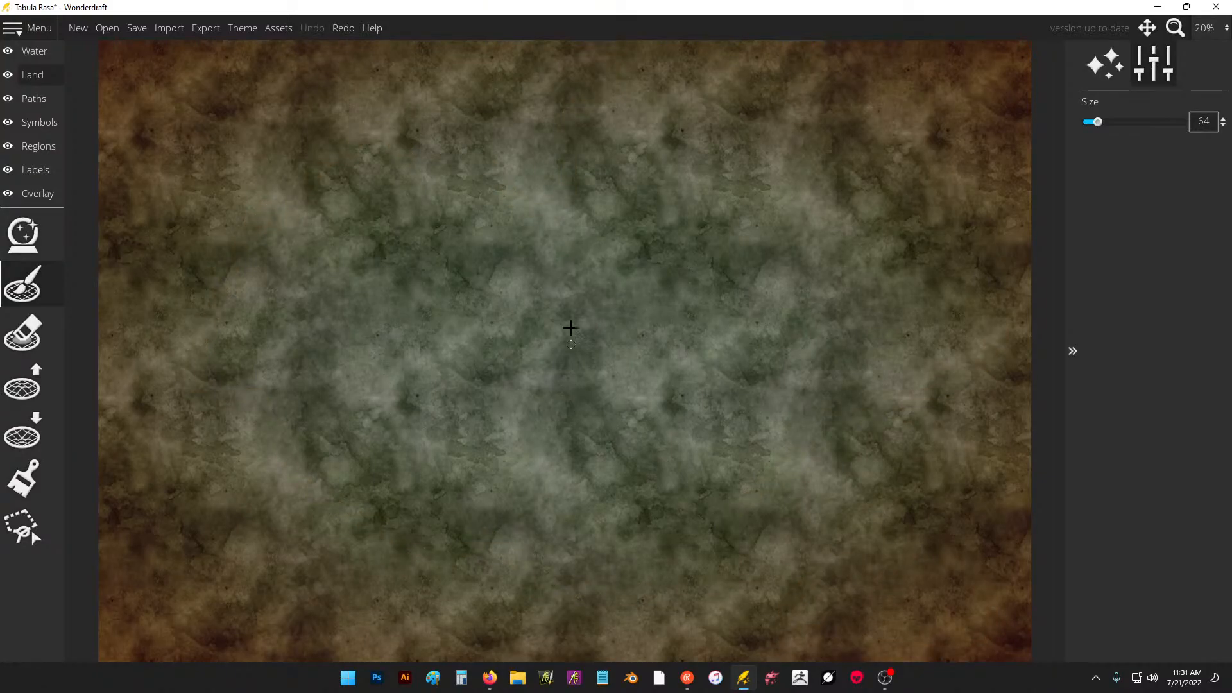
Outline a large central continent with jagged coasts, a smaller landmass off its southwest side, and an islet below that.
mouse_move(384, 244)
mouse_down()
mouse_move(351, 268)
mouse_move(340, 360)
mouse_move(401, 346)
mouse_move(454, 394)
mouse_move(420, 454)
mouse_move(506, 457)
mouse_move(635, 507)
mouse_move(722, 429)
mouse_move(706, 336)
mouse_move(804, 252)
mouse_move(819, 136)
mouse_move(344, 143)
mouse_move(372, 239)
mouse_move(305, 192)
mouse_up()
mouse_move(273, 342)
mouse_down()
mouse_move(315, 422)
mouse_move(231, 334)
mouse_move(167, 422)
mouse_move(289, 491)
mouse_move(304, 420)
mouse_move(209, 489)
mouse_up()
drag(211, 578, 225, 573)
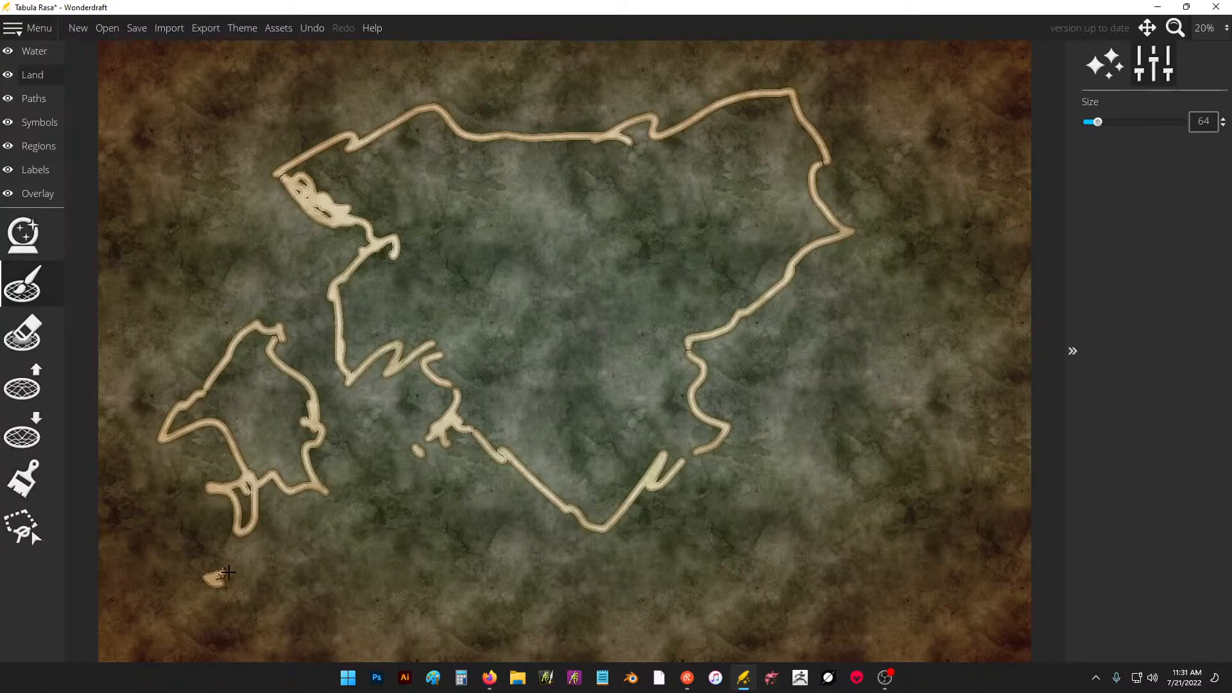
Outline two islands off the northeast coast, add tiny islets in the eastern sea, and thicken a spur on the east coast.
mouse_move(880, 130)
mouse_down()
mouse_move(950, 204)
mouse_move(877, 119)
mouse_up()
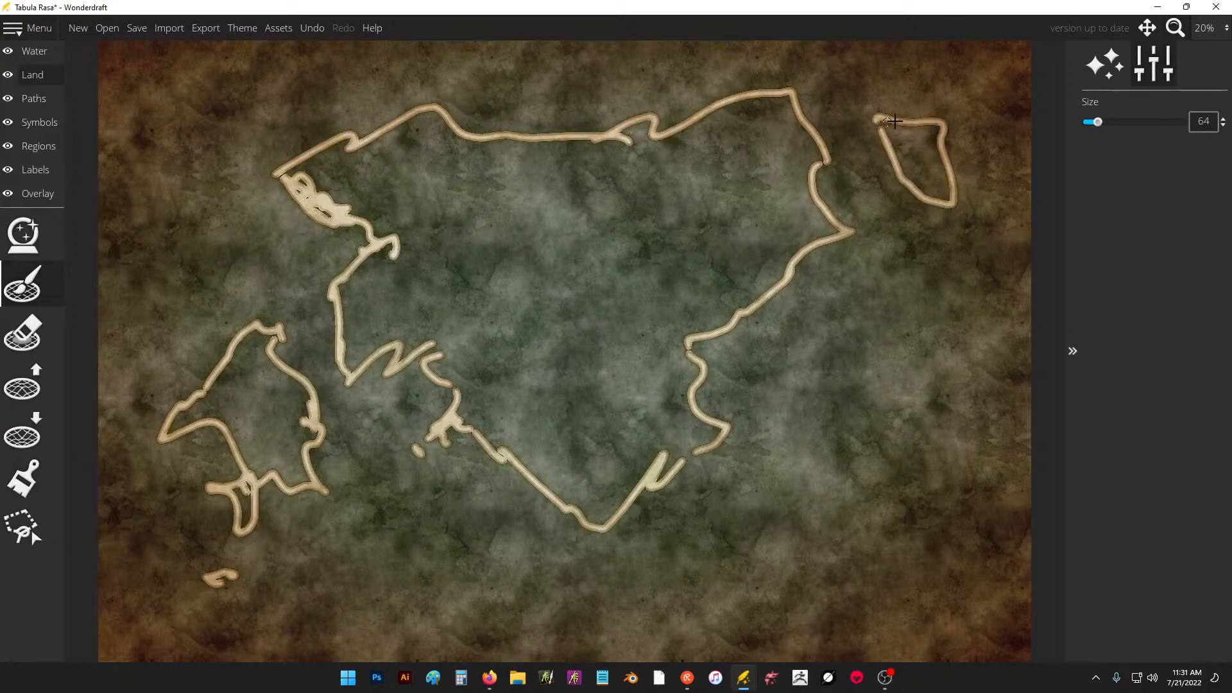
mouse_move(944, 87)
mouse_down()
mouse_move(977, 91)
mouse_move(938, 82)
mouse_up()
drag(876, 113, 879, 129)
mouse_move(967, 122)
mouse_down()
mouse_move(988, 77)
mouse_move(962, 80)
mouse_up()
click(807, 331)
mouse_move(738, 314)
mouse_down()
mouse_move(692, 338)
mouse_move(703, 364)
mouse_up()
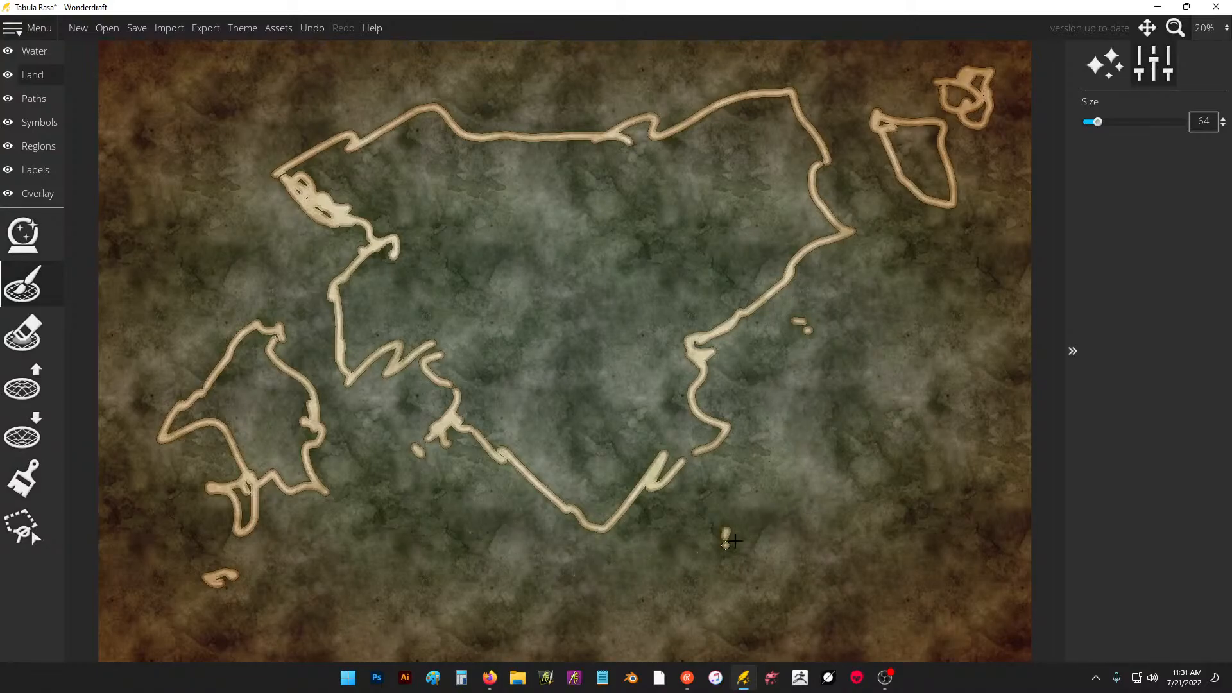
Outline a mid-sized island southeast of the continent and add smaller islands and islets along the eastern coast.
mouse_move(734, 541)
mouse_down()
mouse_move(803, 514)
mouse_move(761, 480)
mouse_move(728, 483)
mouse_move(733, 529)
mouse_up()
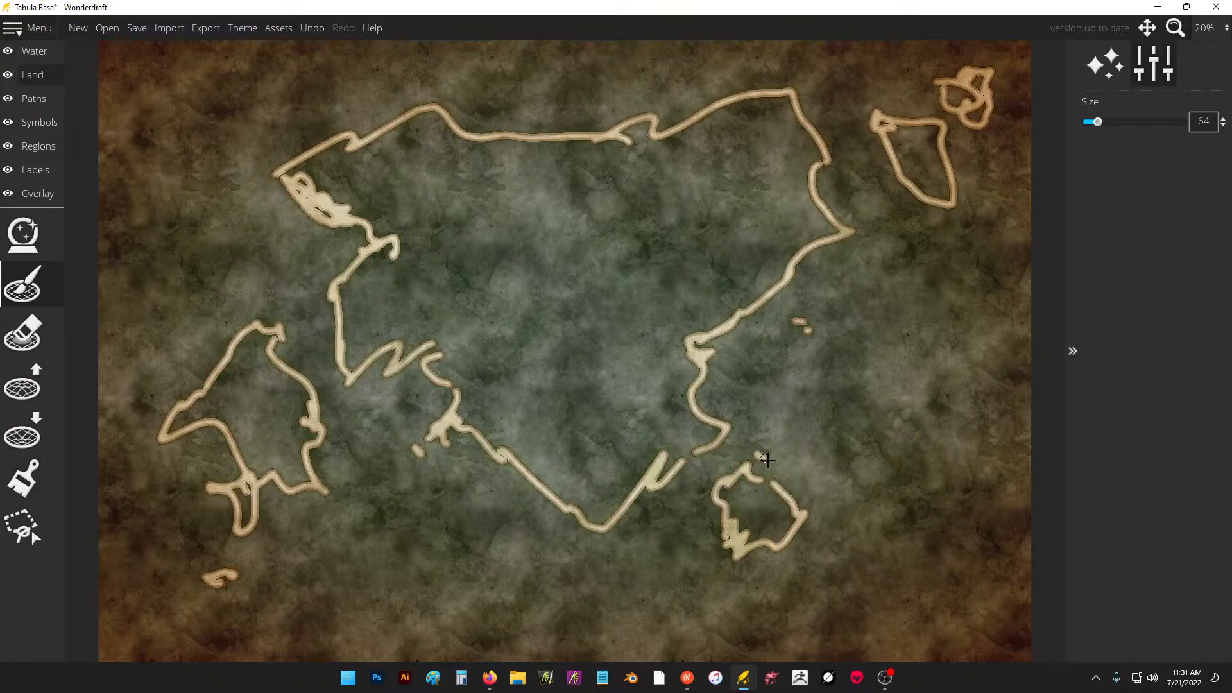
mouse_move(768, 460)
mouse_down()
mouse_move(783, 487)
mouse_move(794, 462)
mouse_up()
drag(840, 534, 855, 540)
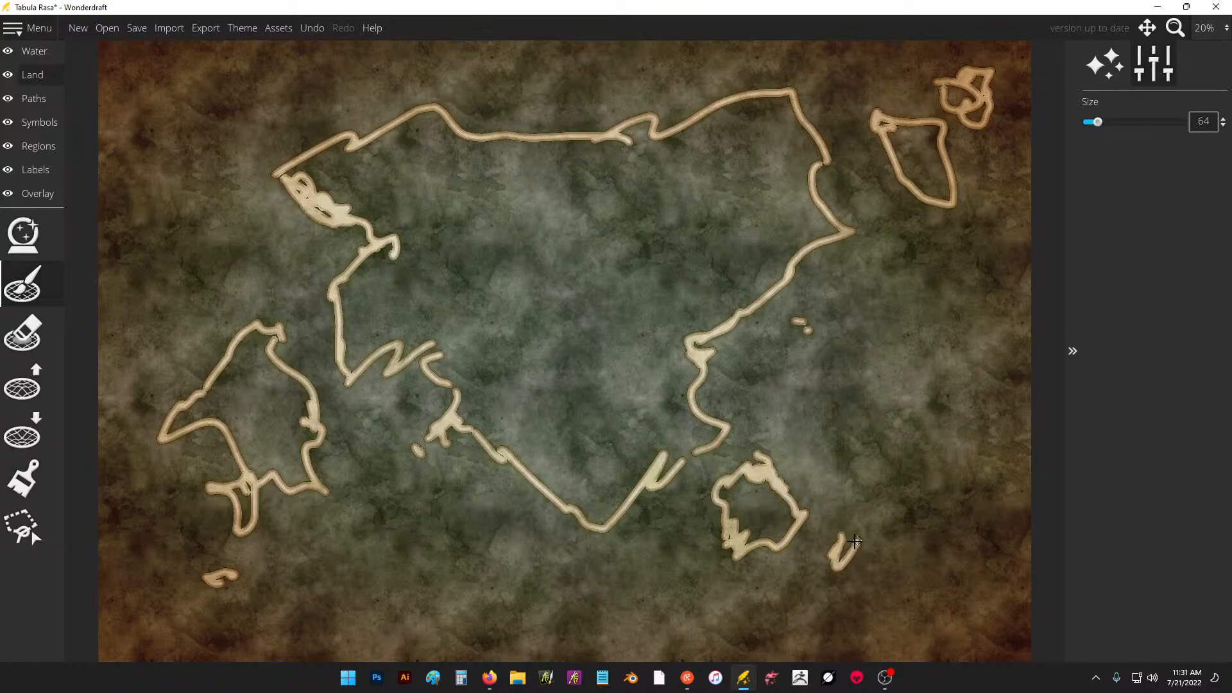
mouse_move(767, 355)
mouse_down()
mouse_move(771, 397)
mouse_move(765, 347)
mouse_up()
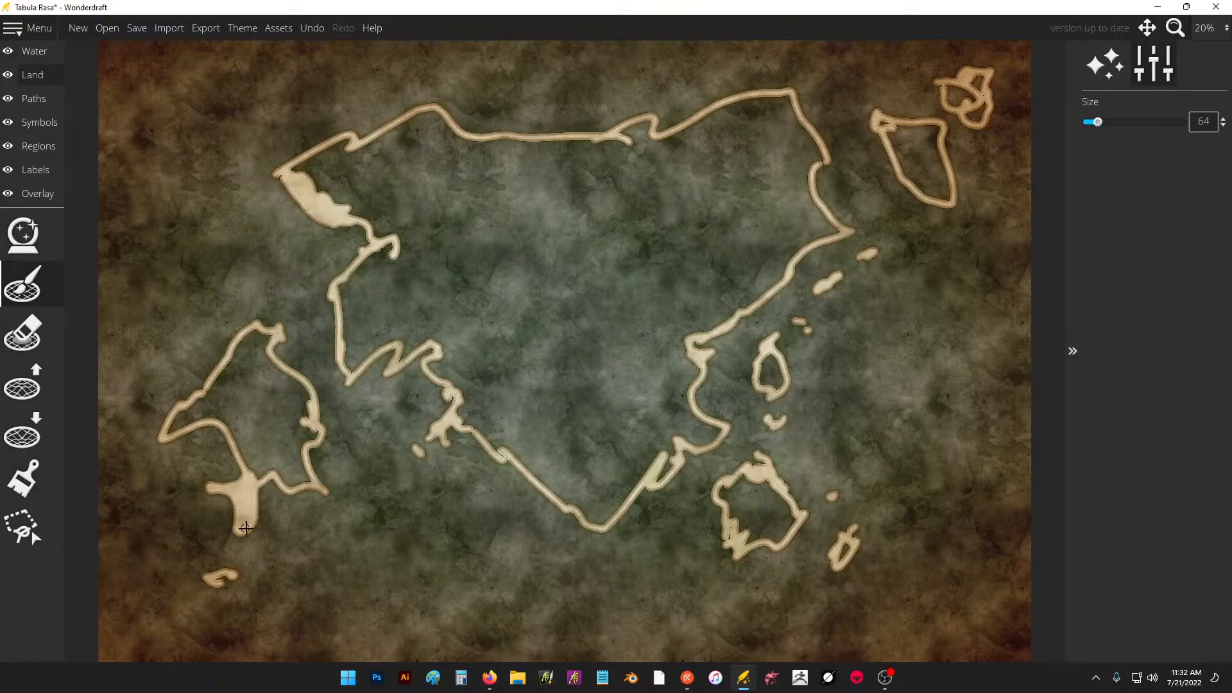
Fill the southeastern, eastern and northeastern islands with land, and fill the main continent using brush size 268.
mouse_move(730, 484)
mouse_down()
mouse_move(748, 473)
mouse_move(742, 530)
mouse_move(771, 510)
mouse_move(786, 519)
mouse_up()
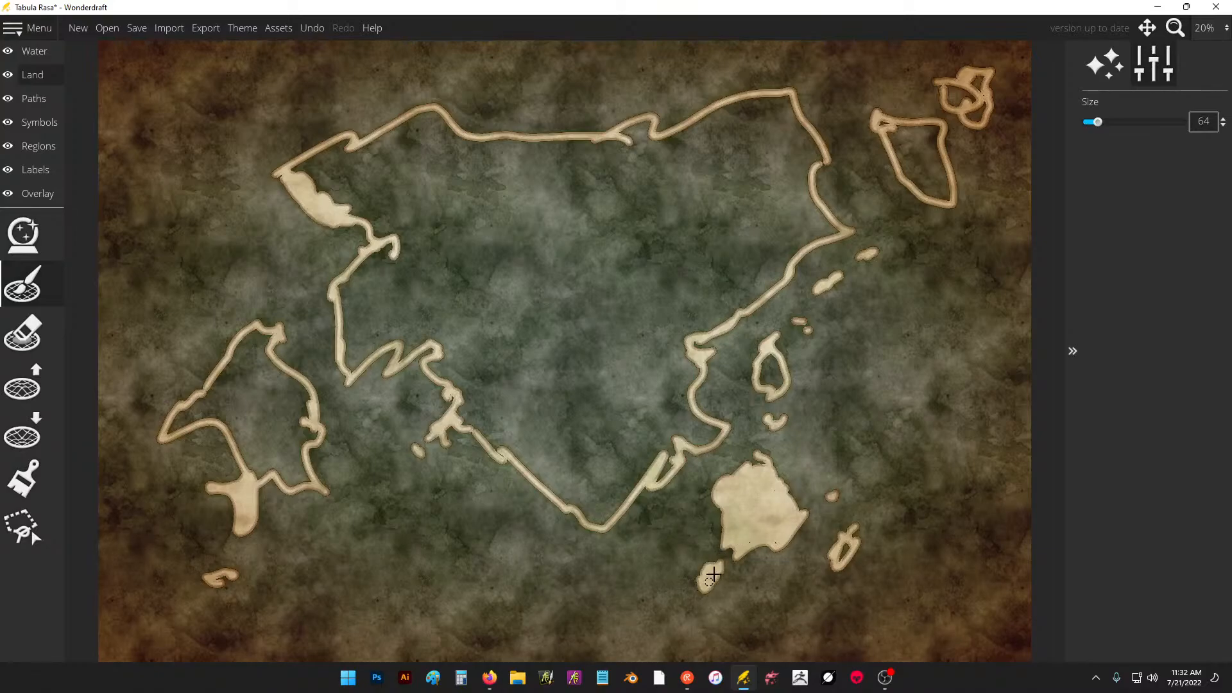
drag(766, 360, 776, 392)
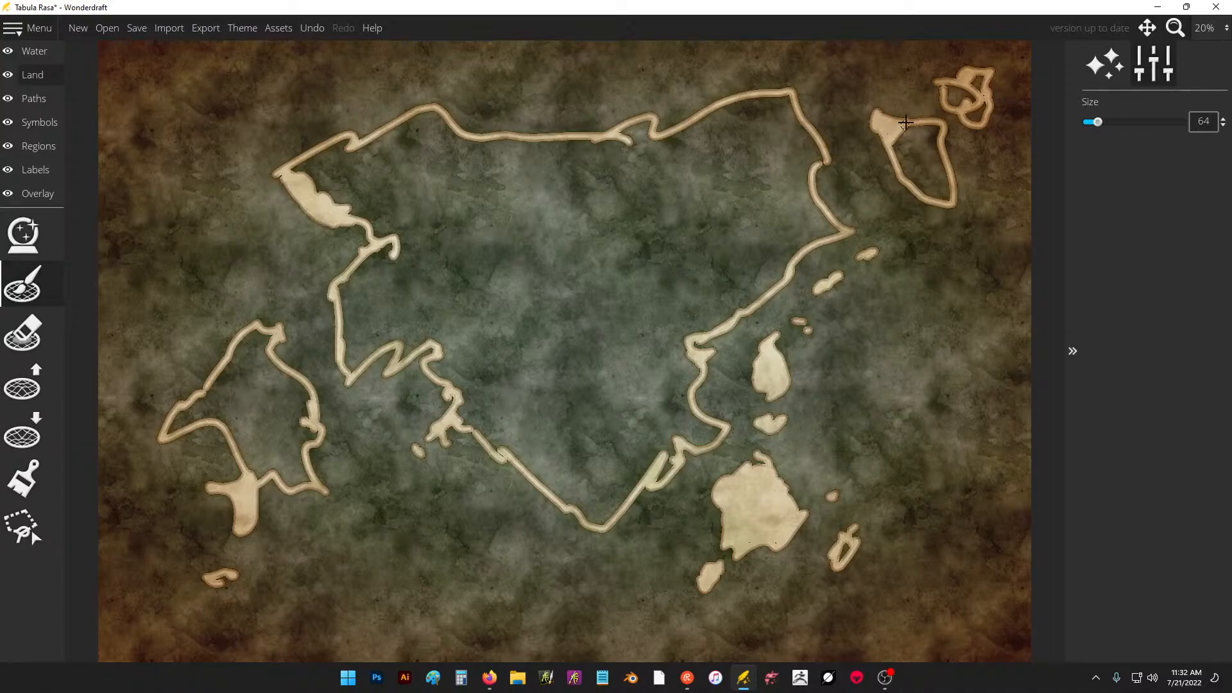
mouse_move(905, 123)
mouse_down()
mouse_move(901, 164)
mouse_move(932, 130)
mouse_move(889, 133)
mouse_move(908, 172)
mouse_move(935, 159)
mouse_move(911, 167)
mouse_move(944, 188)
mouse_up()
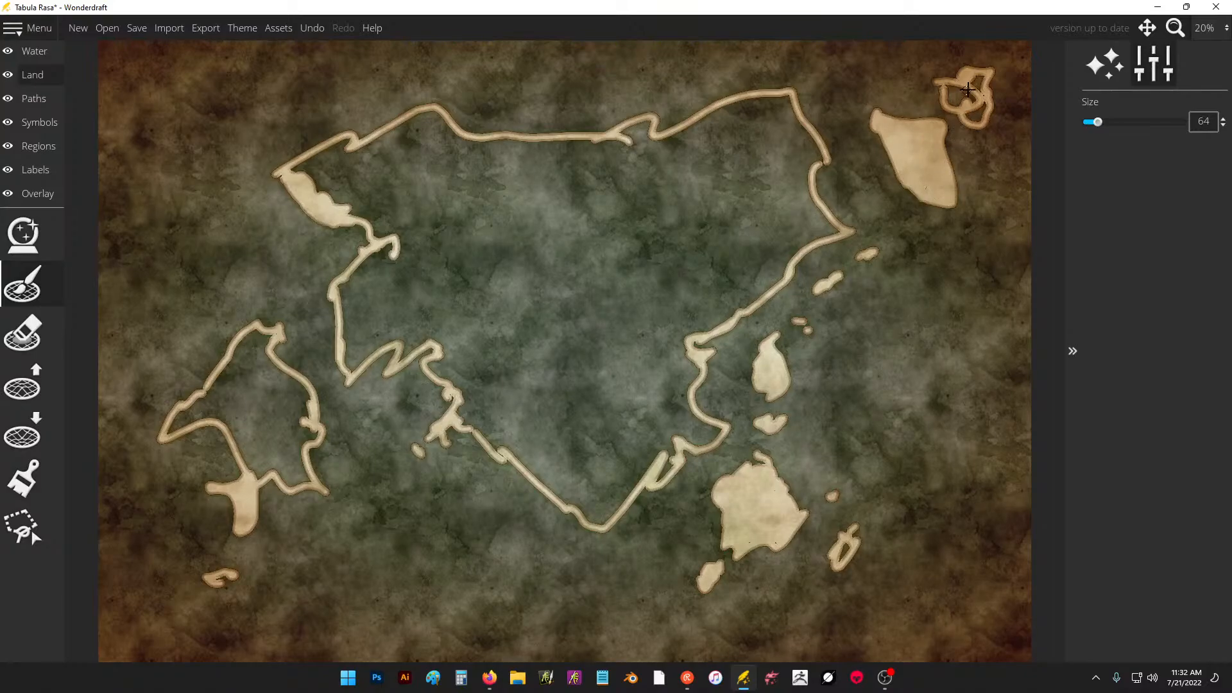
mouse_move(967, 90)
mouse_down()
mouse_move(949, 93)
mouse_move(984, 108)
mouse_up()
drag(847, 540, 844, 555)
mouse_move(690, 254)
mouse_down()
mouse_move(613, 283)
mouse_move(721, 164)
mouse_move(633, 137)
mouse_move(647, 156)
mouse_move(761, 104)
mouse_move(783, 113)
mouse_move(820, 226)
mouse_move(709, 316)
mouse_move(664, 335)
mouse_move(679, 371)
mouse_move(648, 337)
mouse_move(606, 324)
mouse_move(596, 514)
mouse_move(641, 462)
mouse_move(686, 428)
mouse_move(706, 432)
mouse_move(680, 349)
mouse_move(687, 259)
mouse_move(651, 256)
mouse_move(738, 280)
mouse_move(784, 165)
mouse_move(721, 184)
mouse_move(663, 179)
mouse_move(622, 421)
mouse_move(583, 479)
mouse_move(473, 407)
mouse_move(520, 435)
mouse_move(581, 442)
mouse_move(578, 352)
mouse_move(477, 374)
mouse_move(448, 363)
mouse_move(470, 394)
mouse_move(558, 426)
mouse_move(598, 244)
mouse_move(627, 195)
mouse_move(608, 152)
mouse_move(520, 157)
mouse_move(415, 129)
mouse_move(302, 176)
mouse_move(393, 231)
mouse_move(349, 314)
mouse_move(358, 352)
mouse_move(505, 288)
mouse_move(531, 344)
mouse_move(545, 205)
mouse_move(379, 291)
mouse_move(383, 212)
mouse_move(408, 152)
mouse_move(503, 204)
mouse_move(573, 172)
mouse_up()
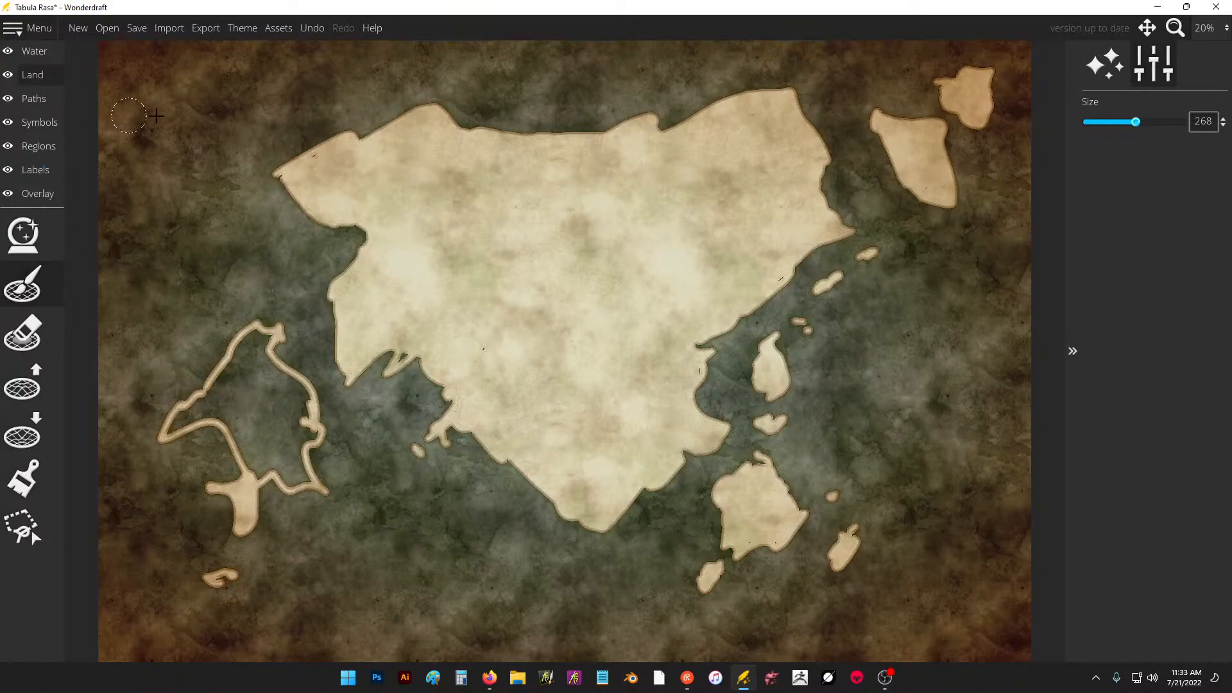
With brush size 55, draw a looping coastline from the east coast to the southeast corner and tangled lines below the southern tip.
click(1097, 123)
mouse_move(698, 385)
mouse_down()
mouse_move(888, 486)
mouse_move(850, 374)
mouse_move(946, 548)
mouse_move(995, 603)
mouse_up()
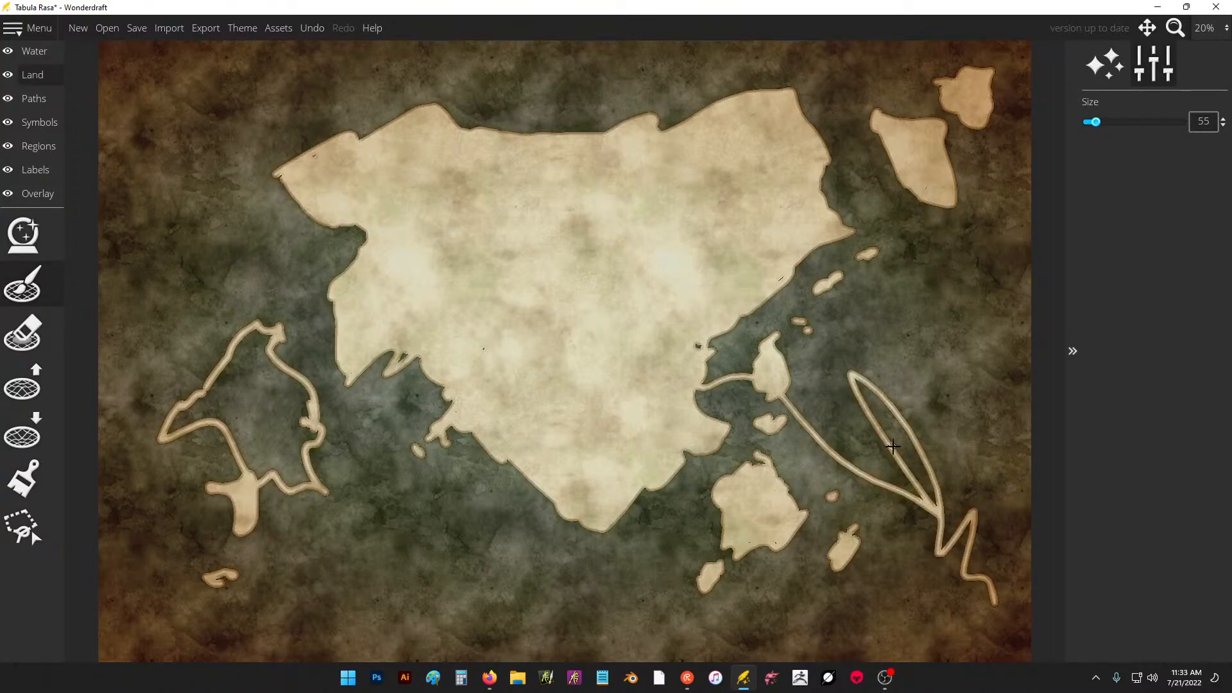
drag(797, 516, 714, 388)
mouse_move(549, 380)
mouse_down()
mouse_move(589, 477)
mouse_move(538, 372)
mouse_move(599, 438)
mouse_move(591, 482)
mouse_move(665, 507)
mouse_move(664, 577)
mouse_move(645, 494)
mouse_move(616, 462)
mouse_move(651, 439)
mouse_up()
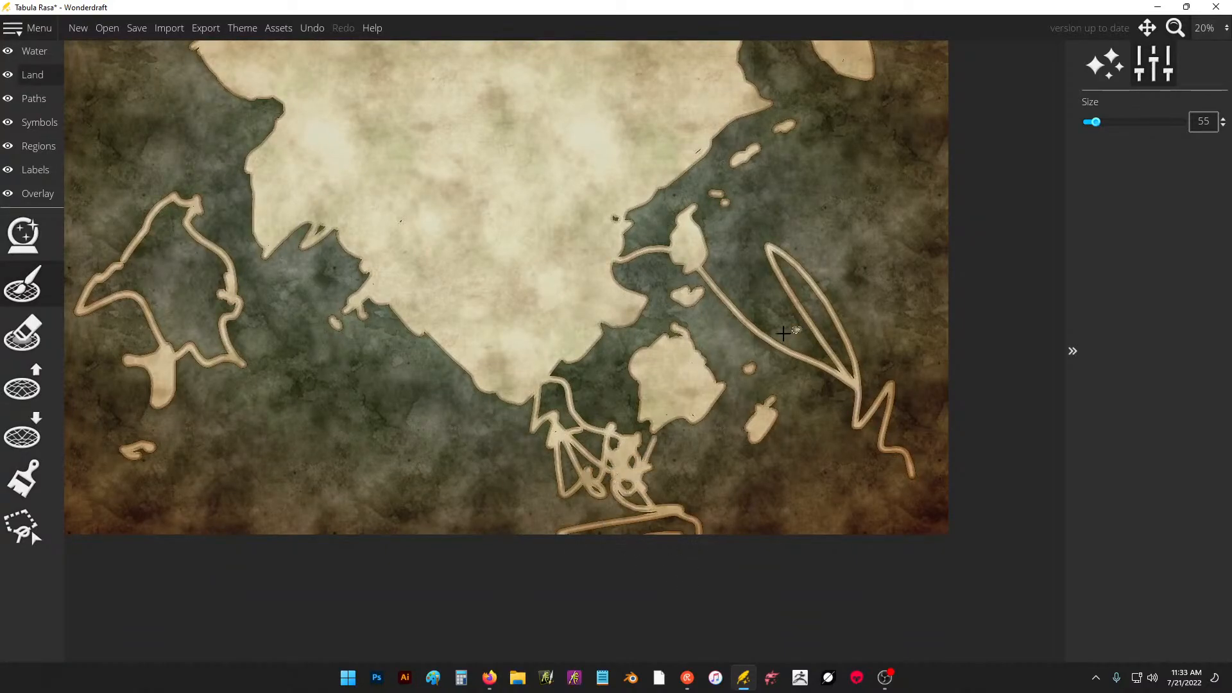
Scribble crossing lines inside the eastern loop, link the nearby island to the coast, and outline a spur off the southwestern shore.
mouse_move(783, 333)
mouse_down()
mouse_move(769, 269)
mouse_move(786, 349)
mouse_move(761, 333)
mouse_move(809, 301)
mouse_move(813, 266)
mouse_move(839, 250)
mouse_move(842, 301)
mouse_move(869, 331)
mouse_move(827, 368)
mouse_move(847, 371)
mouse_move(848, 286)
mouse_move(819, 369)
mouse_move(825, 348)
mouse_move(777, 325)
mouse_up()
drag(854, 276, 842, 293)
drag(707, 322, 731, 449)
drag(672, 319, 702, 380)
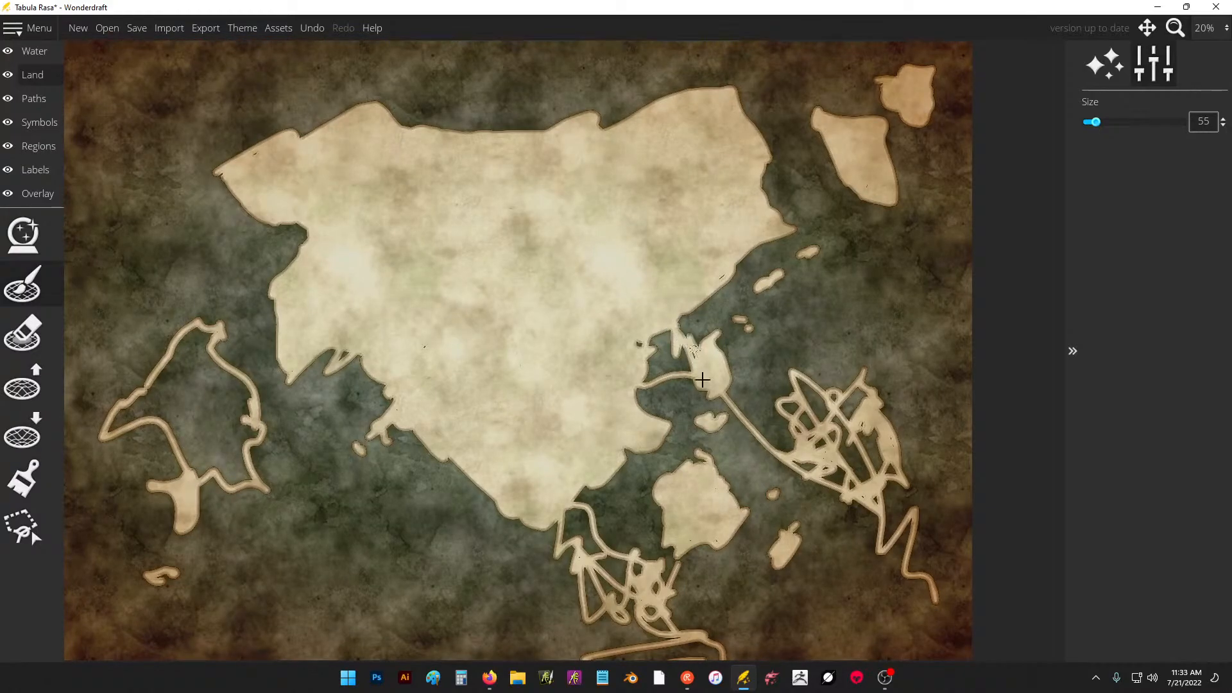
mouse_move(473, 485)
mouse_down()
mouse_move(482, 546)
mouse_move(452, 597)
mouse_move(555, 562)
mouse_move(564, 515)
mouse_up()
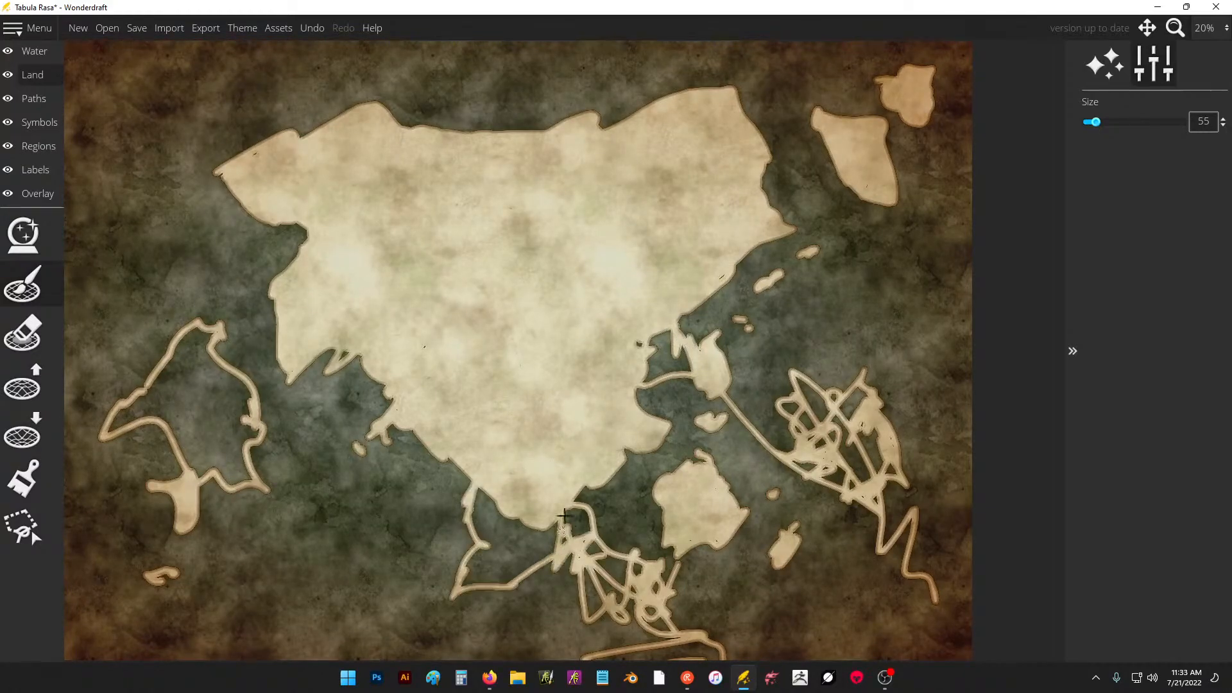
With landmass brush size 272, fill the eastern loop, the southeastern waters and the tangled outlines below the southern tip with land.
click(37, 305)
click(1135, 122)
mouse_move(648, 427)
mouse_down()
mouse_move(600, 593)
mouse_move(577, 528)
mouse_move(509, 503)
mouse_move(483, 503)
mouse_move(499, 538)
mouse_move(473, 567)
mouse_move(536, 549)
mouse_move(498, 522)
mouse_move(644, 418)
mouse_move(654, 394)
mouse_move(709, 401)
mouse_move(662, 495)
mouse_move(690, 576)
mouse_move(710, 432)
mouse_move(627, 564)
mouse_move(661, 607)
mouse_move(741, 578)
mouse_move(765, 472)
mouse_move(767, 483)
mouse_move(859, 465)
mouse_move(850, 410)
mouse_move(809, 405)
mouse_move(805, 419)
mouse_move(846, 443)
mouse_up()
mouse_move(821, 531)
mouse_down()
mouse_move(802, 417)
mouse_move(768, 342)
mouse_move(734, 462)
mouse_move(759, 510)
mouse_move(866, 419)
mouse_move(881, 418)
mouse_move(878, 473)
mouse_move(924, 468)
mouse_up()
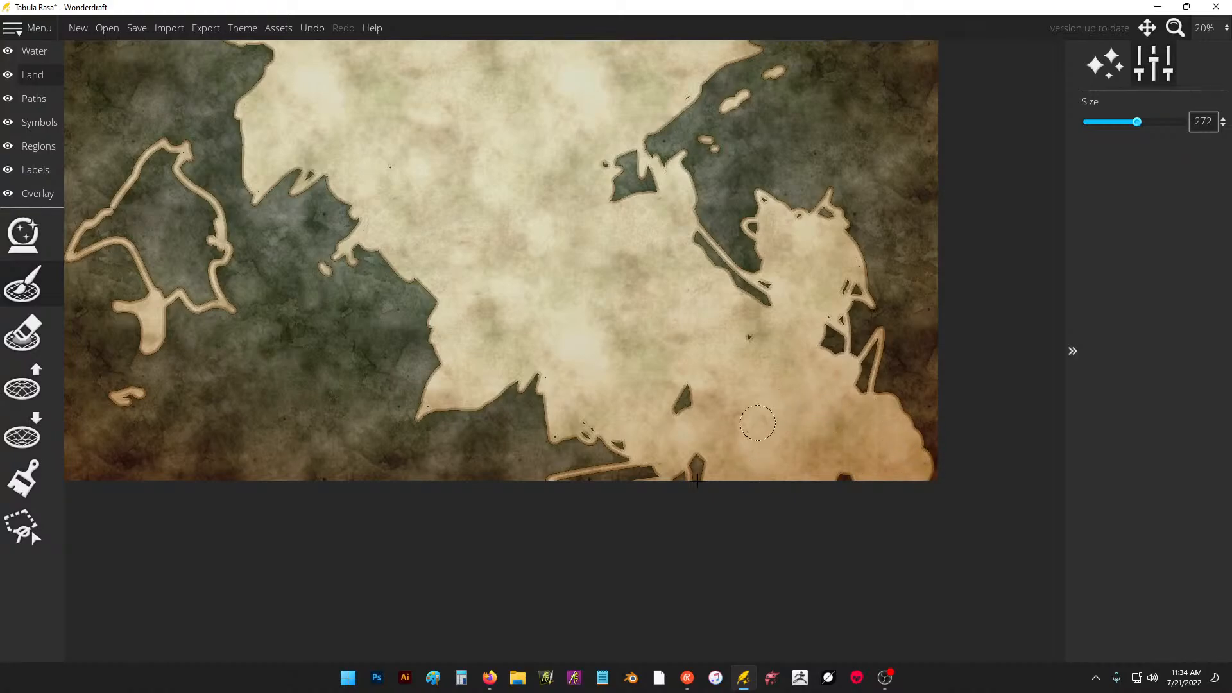
mouse_move(697, 480)
mouse_down()
mouse_move(683, 404)
mouse_move(677, 430)
mouse_move(594, 418)
mouse_up()
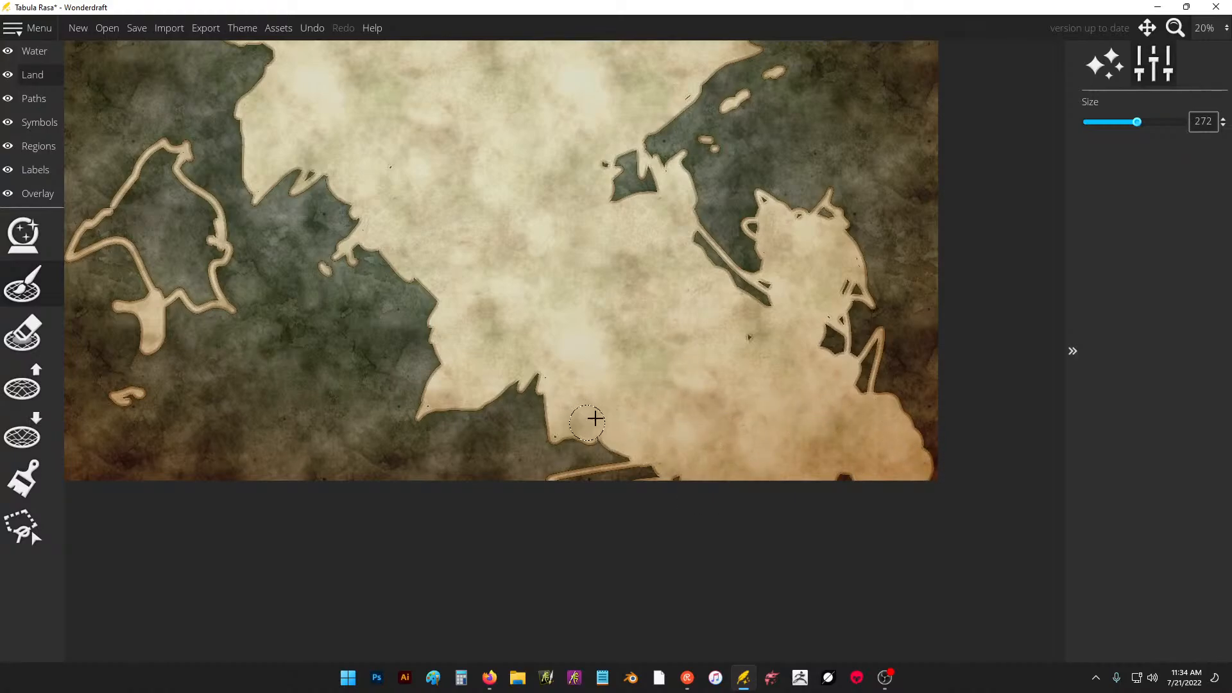
Fill the remaining water gaps along the channel, southern edge, southeastern coast and top of the eastern peninsula.
mouse_move(756, 328)
mouse_down()
mouse_move(759, 308)
mouse_move(704, 259)
mouse_move(768, 291)
mouse_move(819, 356)
mouse_move(832, 351)
mouse_up()
drag(835, 297, 837, 290)
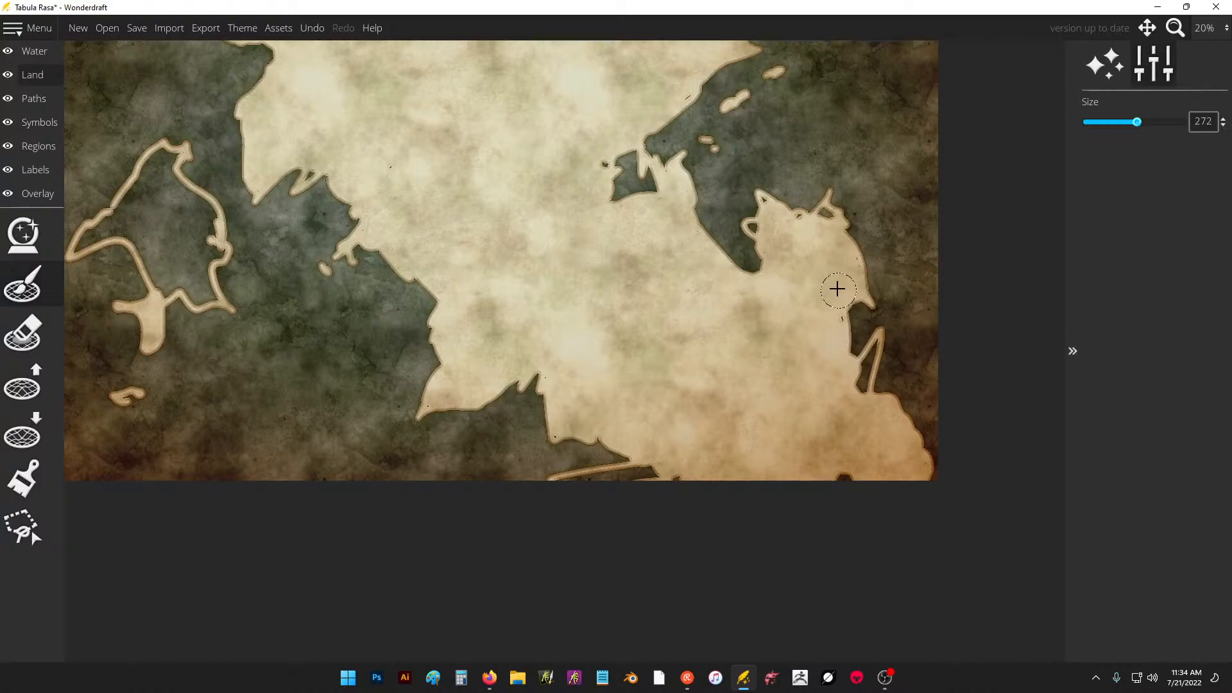
mouse_move(674, 465)
mouse_down()
mouse_move(563, 492)
mouse_move(674, 454)
mouse_up()
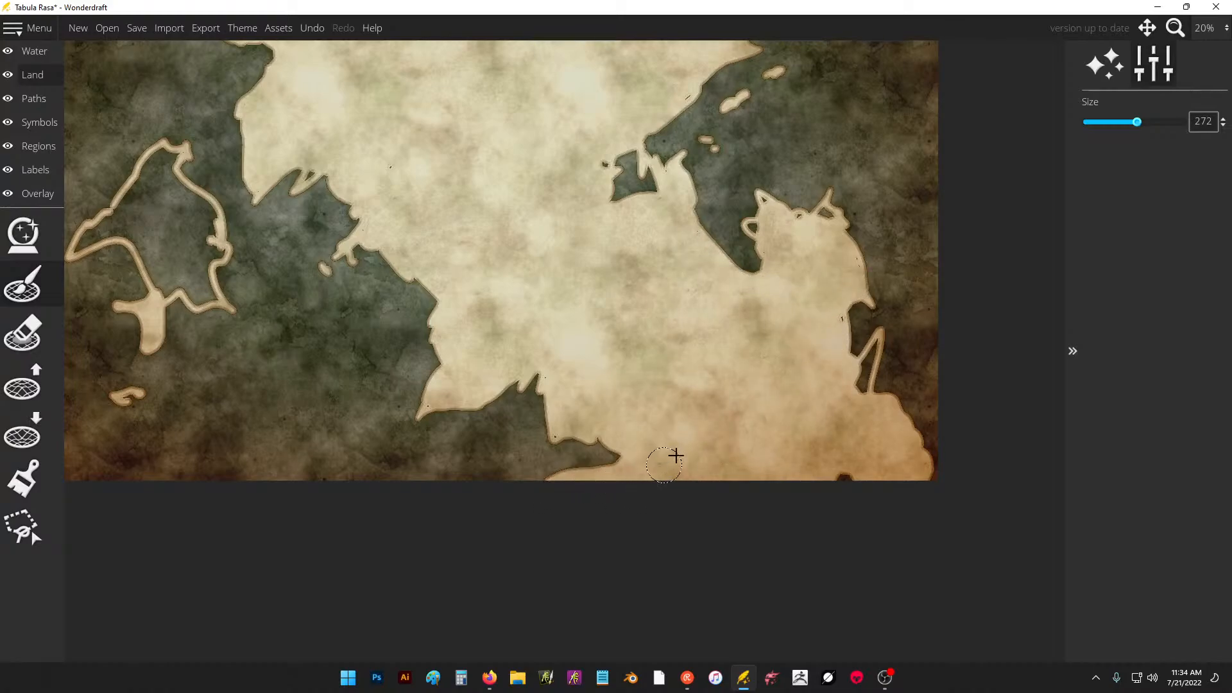
mouse_move(829, 411)
mouse_down()
mouse_move(870, 349)
mouse_move(886, 385)
mouse_up()
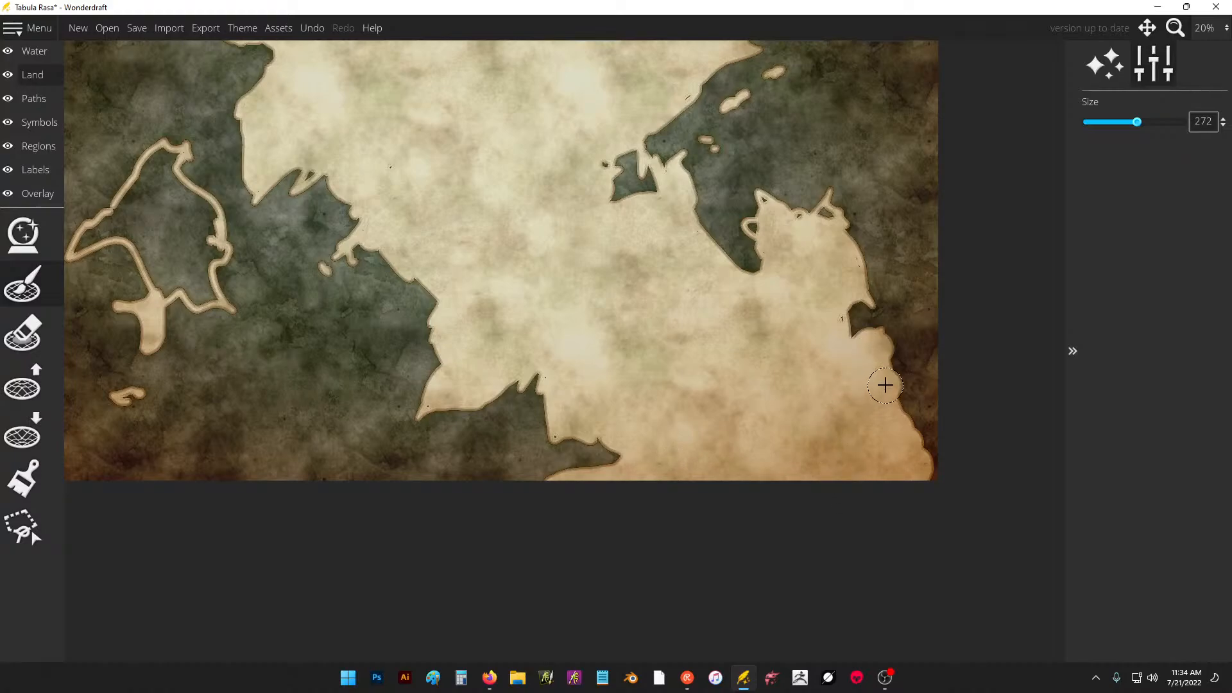
drag(805, 230, 821, 218)
Fill the western island, the southwestern spur, the east coast inlet, the eastern peninsula's loops and the small southwestern islet with land.
drag(643, 295, 701, 429)
mouse_move(230, 328)
mouse_down()
mouse_move(150, 369)
mouse_move(194, 339)
mouse_move(217, 299)
mouse_move(235, 311)
mouse_move(210, 360)
mouse_move(214, 406)
mouse_move(214, 395)
mouse_move(237, 412)
mouse_move(246, 390)
mouse_move(260, 398)
mouse_move(260, 346)
mouse_move(286, 433)
mouse_up()
click(375, 302)
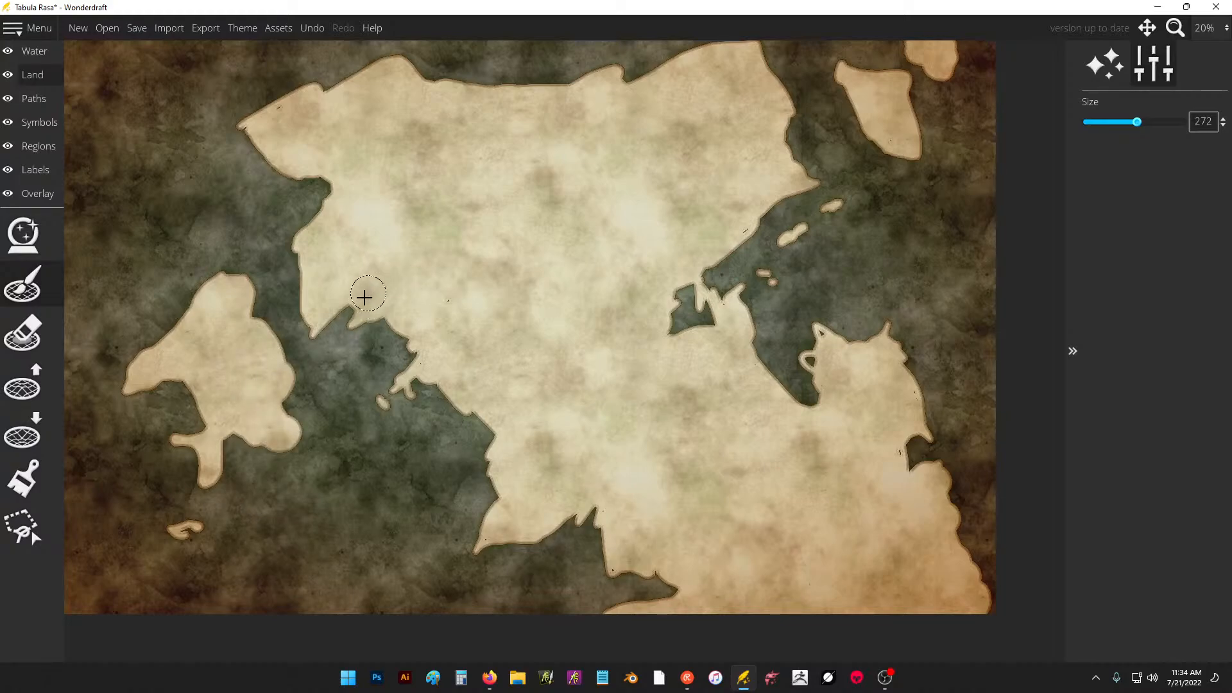
click(680, 295)
mouse_move(680, 296)
mouse_down()
mouse_move(698, 319)
mouse_move(719, 318)
mouse_up()
drag(814, 358, 840, 355)
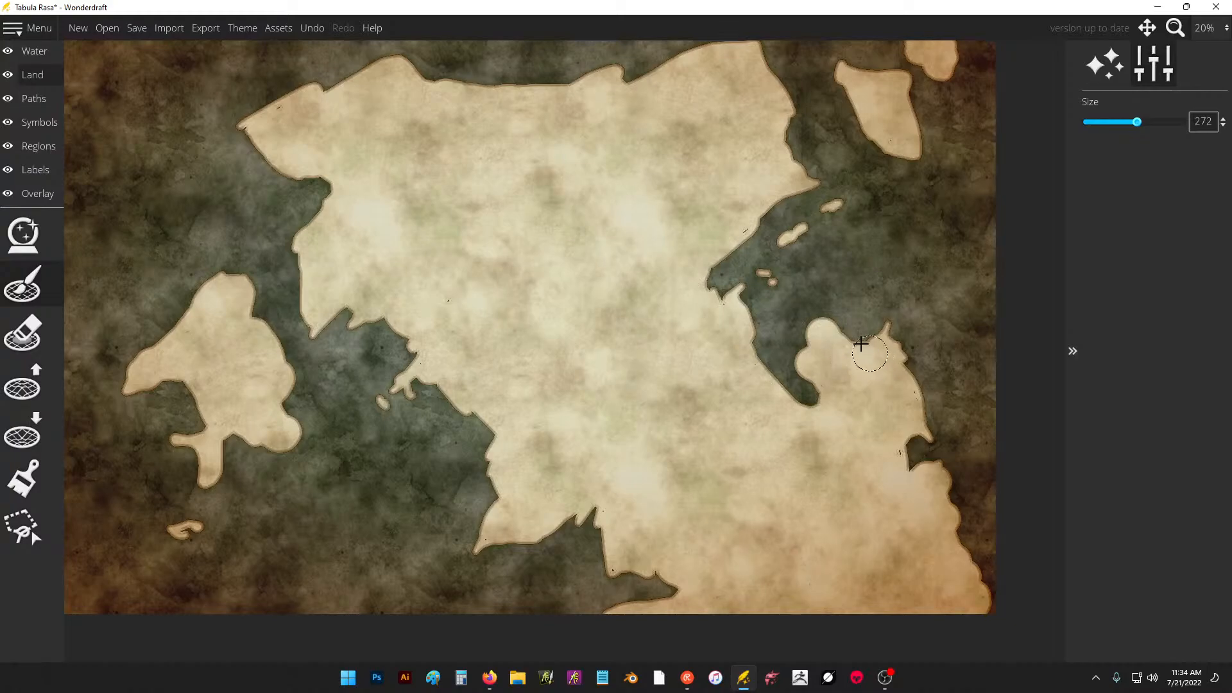
drag(163, 542, 196, 529)
Roughen the main continent's southwestern, southern, eastern, northern and western coasts with the landmass lowering brush.
click(26, 439)
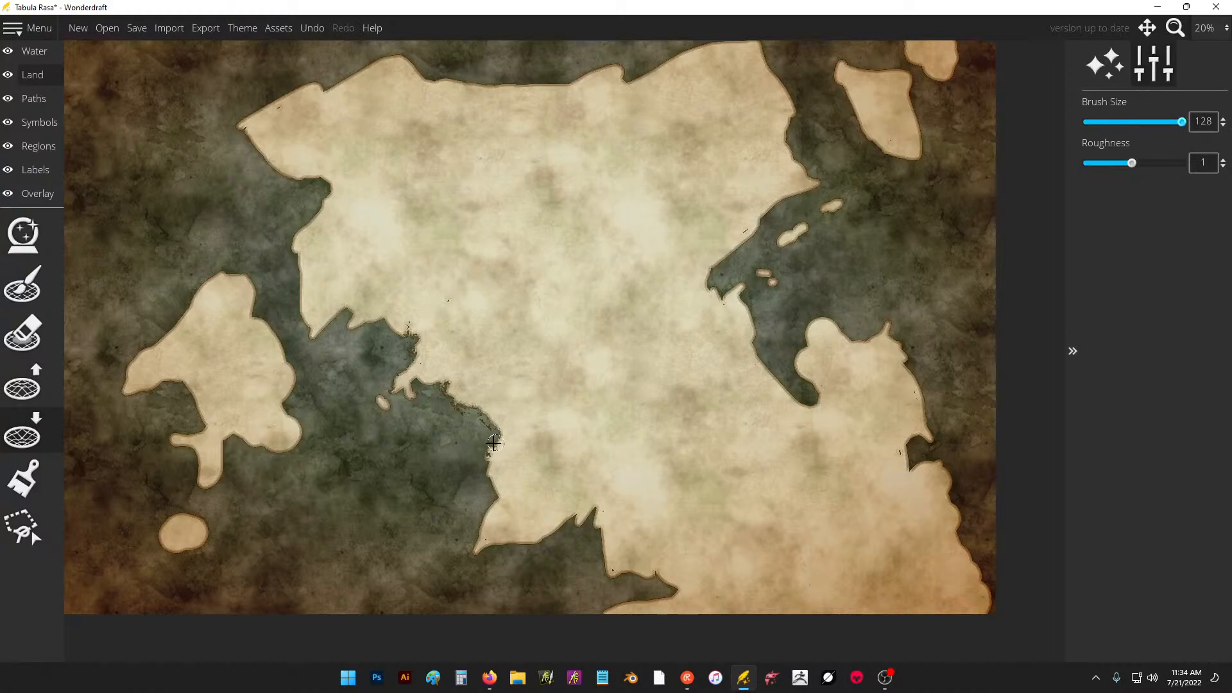
drag(494, 442, 500, 498)
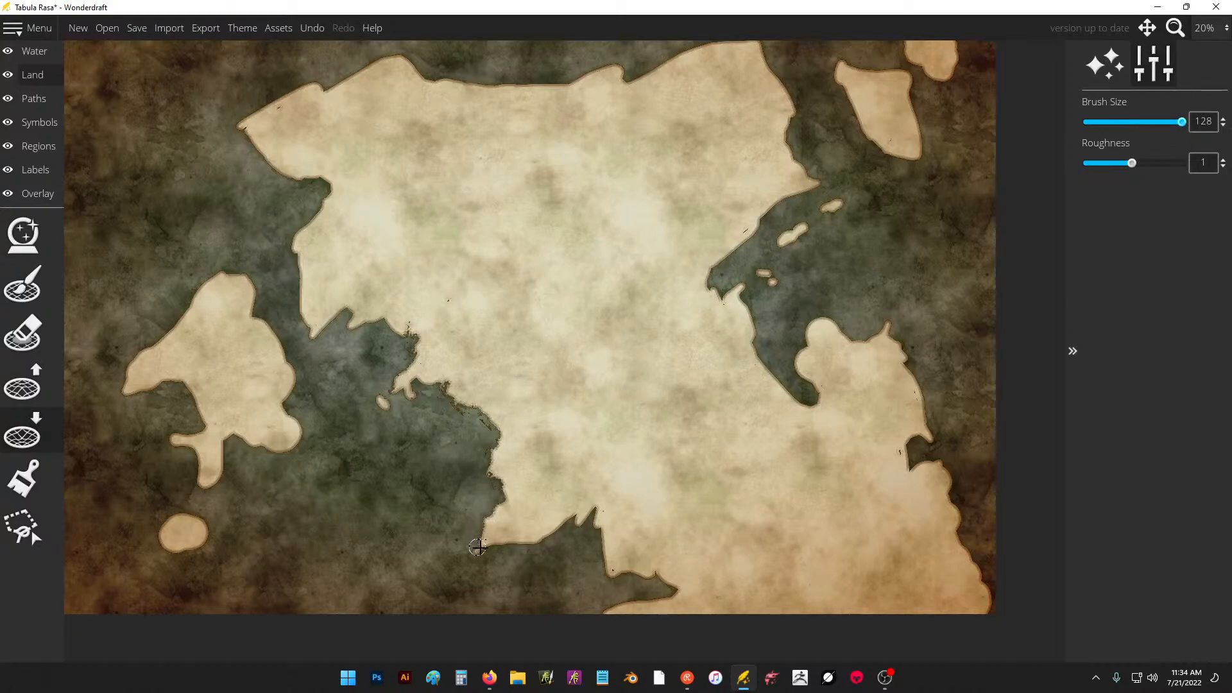
mouse_move(478, 547)
mouse_down()
mouse_move(560, 527)
mouse_move(605, 551)
mouse_up()
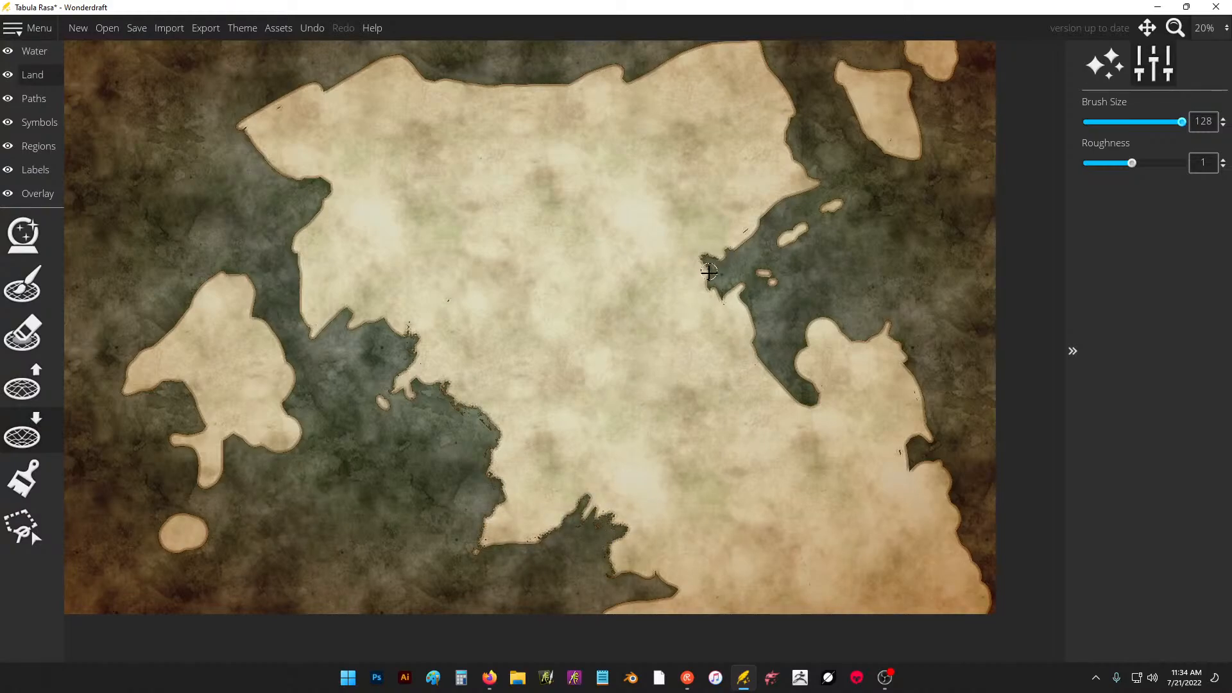
mouse_move(709, 272)
mouse_down()
mouse_move(799, 168)
mouse_move(778, 85)
mouse_up()
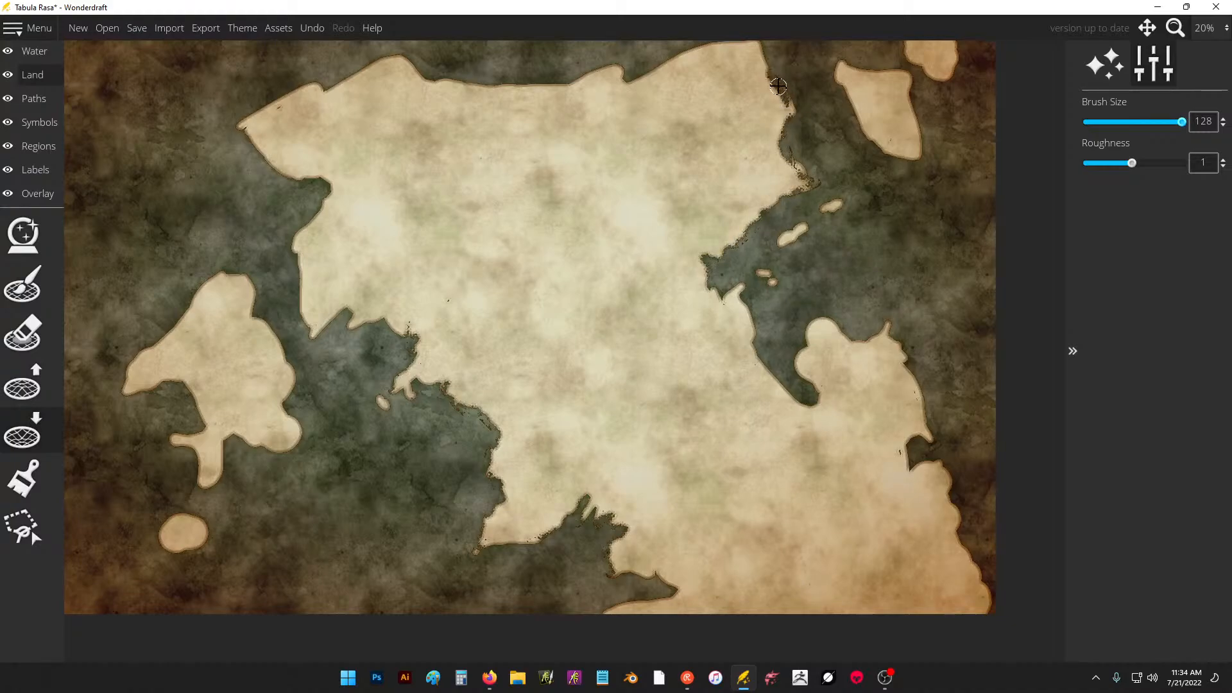
mouse_move(650, 70)
mouse_down()
mouse_move(688, 52)
mouse_move(653, 72)
mouse_move(611, 67)
mouse_move(562, 84)
mouse_move(560, 103)
mouse_move(548, 82)
mouse_move(517, 91)
mouse_move(441, 72)
mouse_move(311, 73)
mouse_move(331, 90)
mouse_move(359, 75)
mouse_move(293, 88)
mouse_move(242, 122)
mouse_move(293, 177)
mouse_move(332, 179)
mouse_move(298, 252)
mouse_move(309, 322)
mouse_move(321, 333)
mouse_move(352, 319)
mouse_up()
Roughen the western island's east side and inlet, the eastern peninsula, the two northeastern islands and the continent's north coast.
mouse_move(258, 310)
mouse_down()
mouse_move(296, 375)
mouse_move(293, 410)
mouse_up()
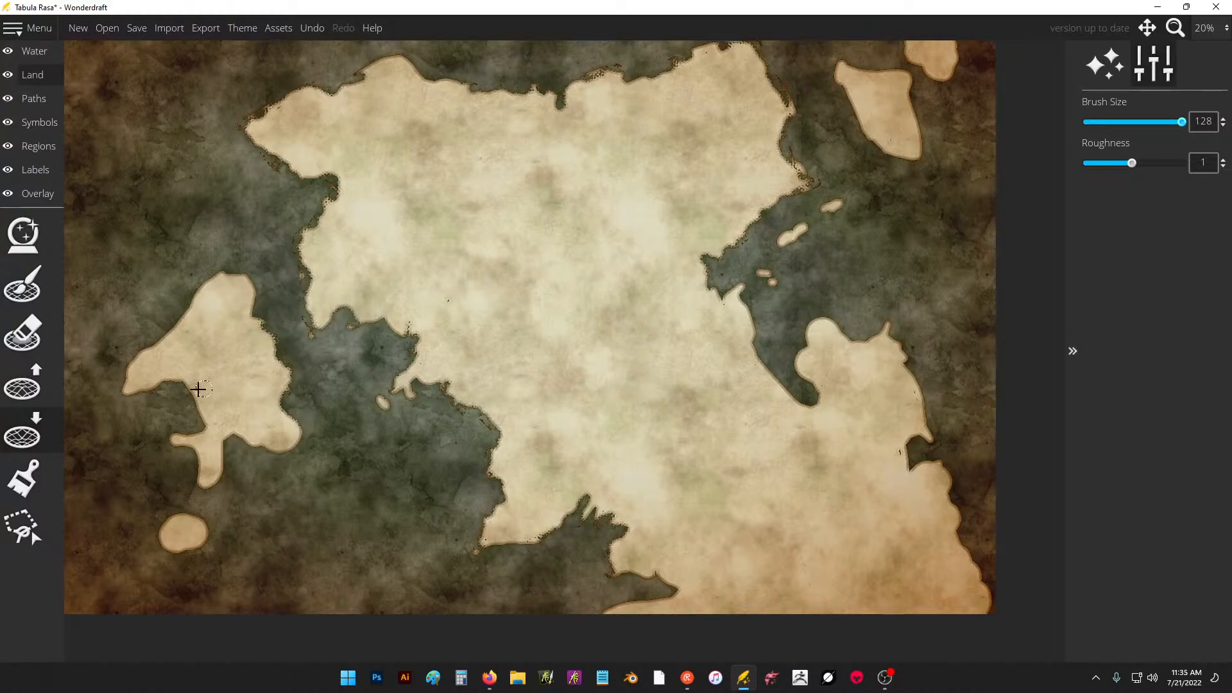
mouse_move(192, 388)
mouse_down()
mouse_move(168, 377)
mouse_move(194, 401)
mouse_up()
mouse_move(762, 371)
mouse_down()
mouse_move(793, 386)
mouse_move(813, 323)
mouse_move(872, 336)
mouse_move(920, 375)
mouse_move(930, 410)
mouse_move(900, 455)
mouse_move(936, 471)
mouse_up()
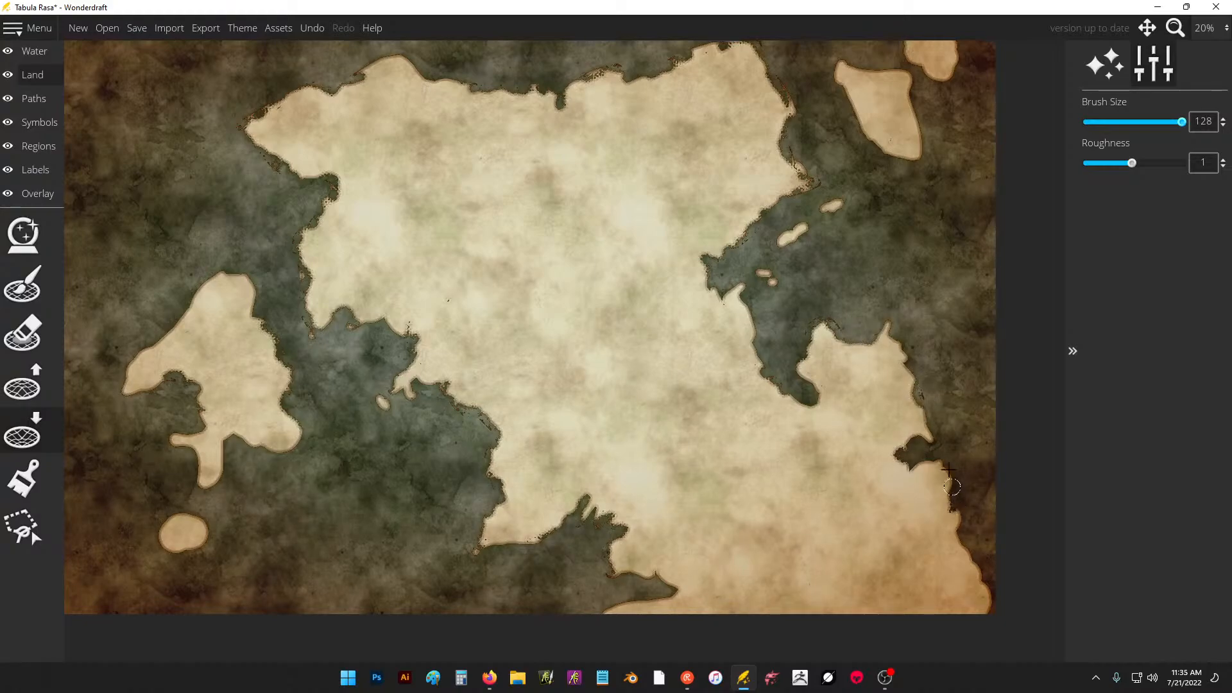
scroll(854, 192, up, 2)
mouse_move(851, 176)
mouse_down()
mouse_move(875, 207)
mouse_move(910, 204)
mouse_move(890, 127)
mouse_move(831, 117)
mouse_move(825, 128)
mouse_move(844, 136)
mouse_move(885, 105)
mouse_move(939, 132)
mouse_move(950, 110)
mouse_move(934, 76)
mouse_move(889, 97)
mouse_up()
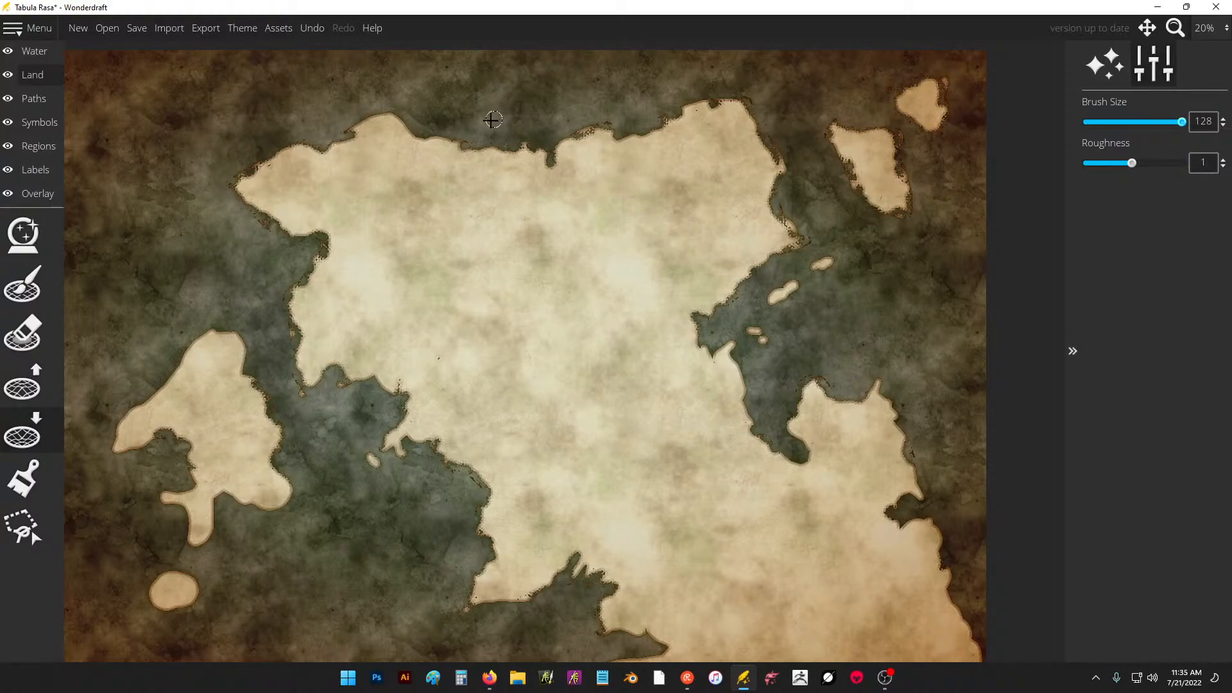
drag(485, 143, 452, 141)
Apply the Adventure theme to the map with all filters checked.
click(243, 29)
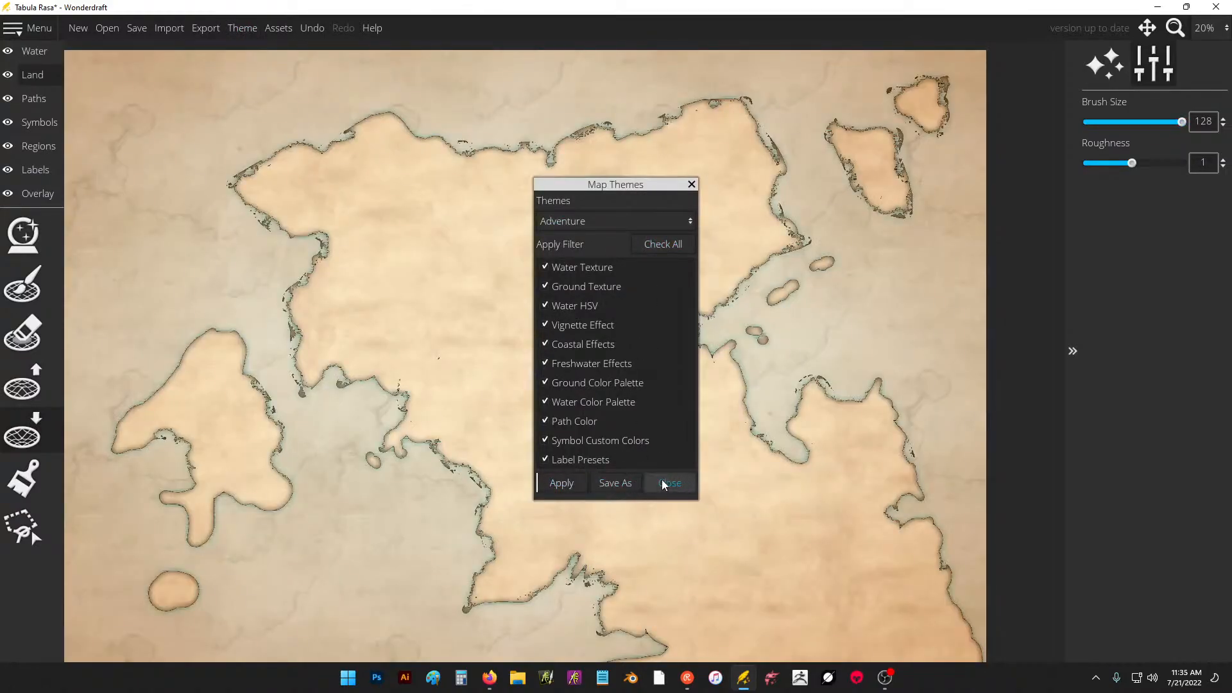
click(664, 482)
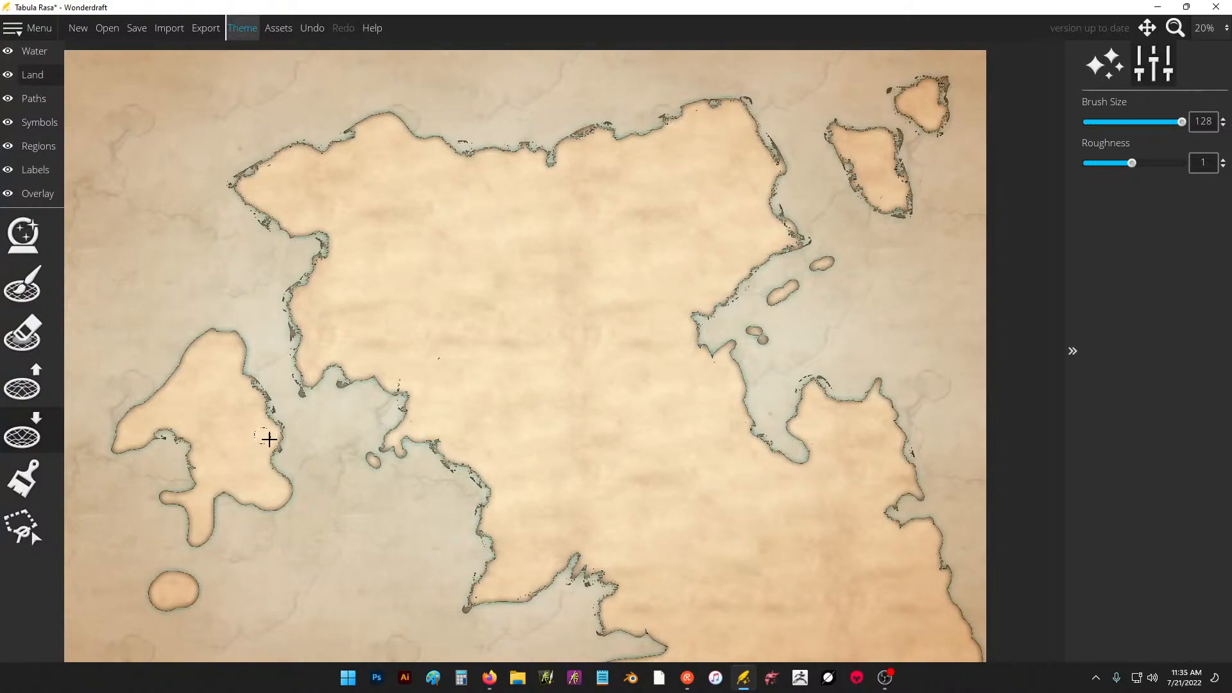
Erode the western island's shores, the sides of the eastern bay and the southeastern coastline with the landmass lowering brush.
mouse_move(269, 439)
mouse_down()
mouse_move(267, 471)
mouse_move(290, 504)
mouse_move(244, 509)
mouse_move(224, 491)
mouse_move(206, 514)
mouse_up()
mouse_move(172, 424)
mouse_down()
mouse_move(124, 452)
mouse_move(114, 428)
mouse_move(174, 360)
mouse_move(190, 362)
mouse_move(190, 334)
mouse_move(228, 332)
mouse_move(242, 362)
mouse_up()
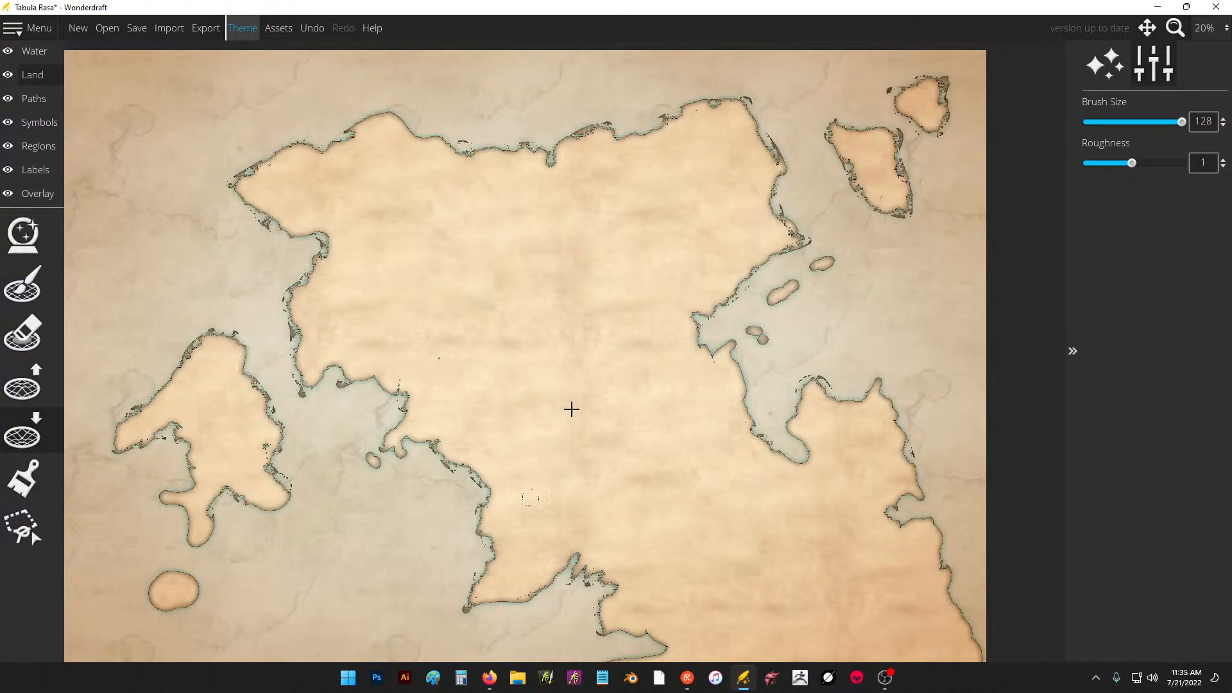
mouse_move(744, 386)
mouse_down()
mouse_move(738, 368)
mouse_move(748, 407)
mouse_move(781, 443)
mouse_move(808, 454)
mouse_move(792, 413)
mouse_move(816, 436)
mouse_up()
mouse_move(903, 499)
mouse_down()
mouse_move(905, 522)
mouse_move(944, 542)
mouse_move(956, 622)
mouse_up()
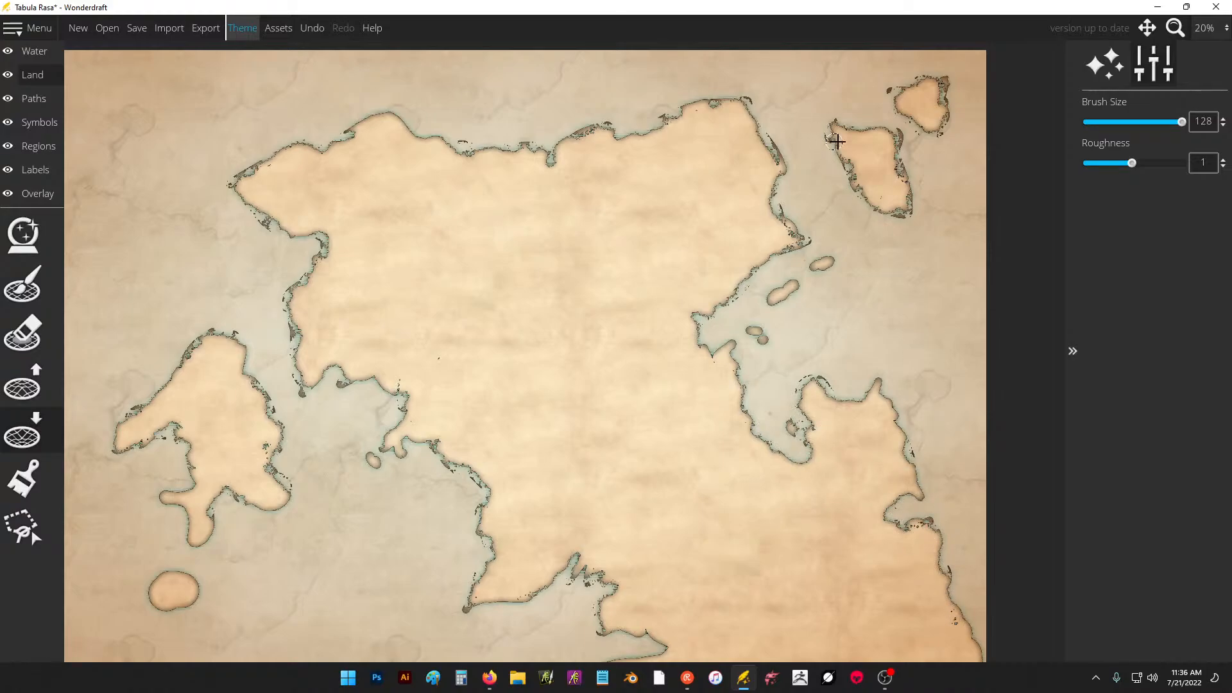
Carve an inlet into the north coast, indent the southwestern coast and cut small lakes inland of the east coast.
mouse_move(411, 139)
mouse_down()
mouse_move(432, 160)
mouse_move(415, 131)
mouse_up()
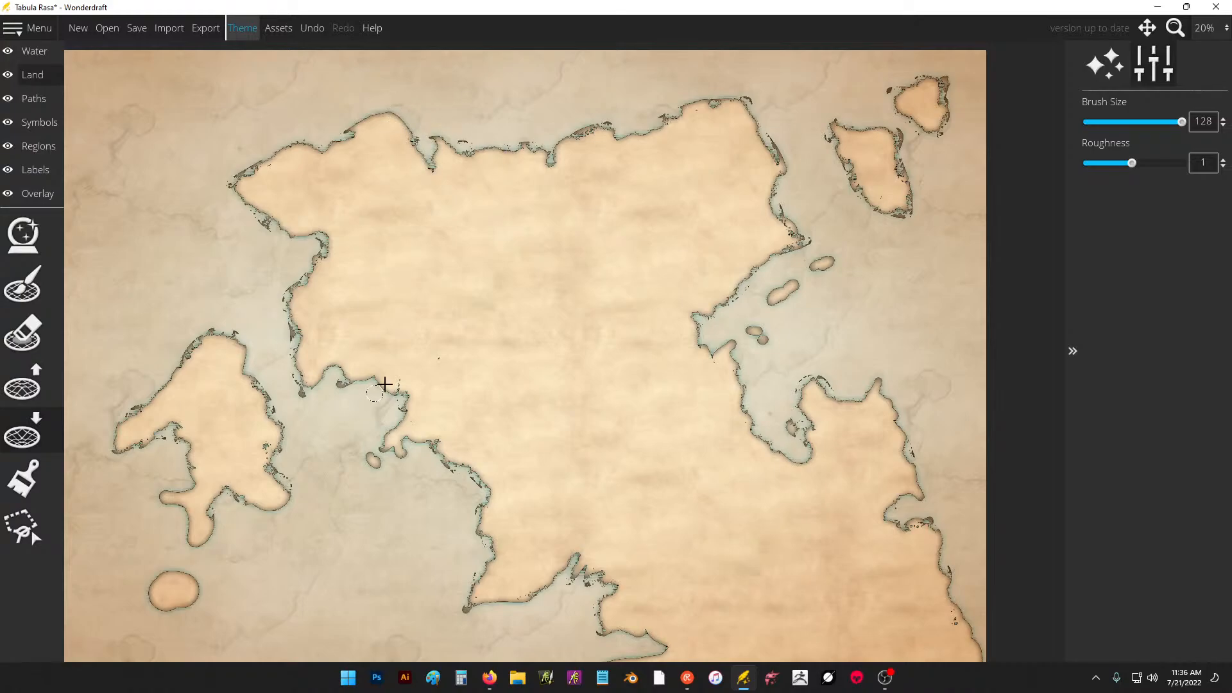
mouse_move(385, 384)
mouse_down()
mouse_move(404, 357)
mouse_move(395, 392)
mouse_up()
mouse_move(668, 259)
mouse_down()
mouse_move(677, 290)
mouse_move(676, 240)
mouse_move(700, 228)
mouse_up()
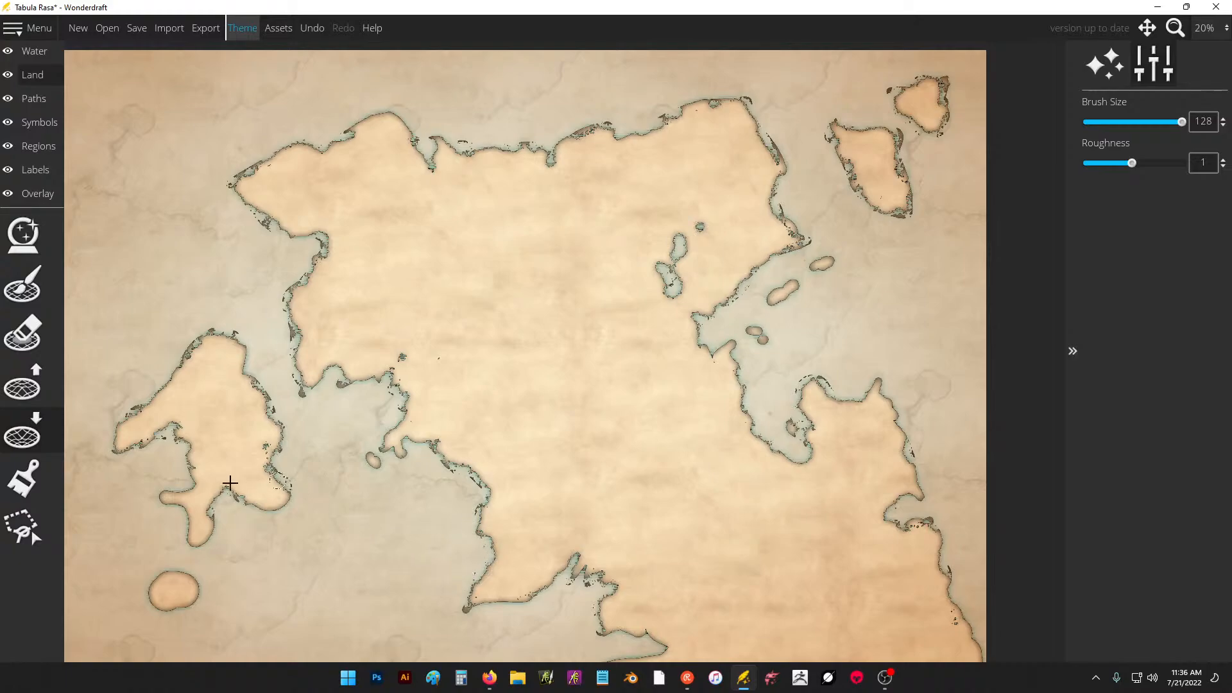
Roughen the western island's southern peninsula, notch its northwestern coast and erode the round islet to the south.
mouse_move(184, 542)
mouse_down()
mouse_move(181, 509)
mouse_move(165, 498)
mouse_move(194, 477)
mouse_up()
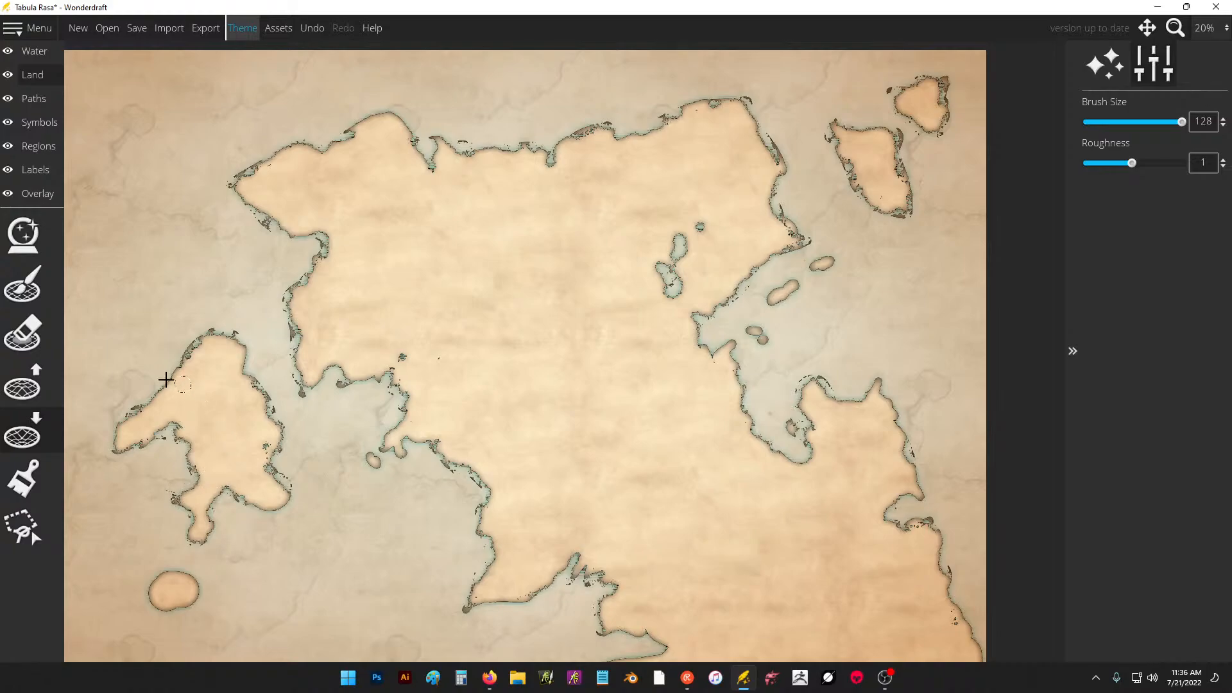
mouse_move(166, 380)
mouse_down()
mouse_move(180, 386)
mouse_move(179, 374)
mouse_up()
mouse_move(170, 568)
mouse_down()
mouse_move(148, 591)
mouse_move(177, 608)
mouse_move(198, 591)
mouse_move(193, 577)
mouse_up()
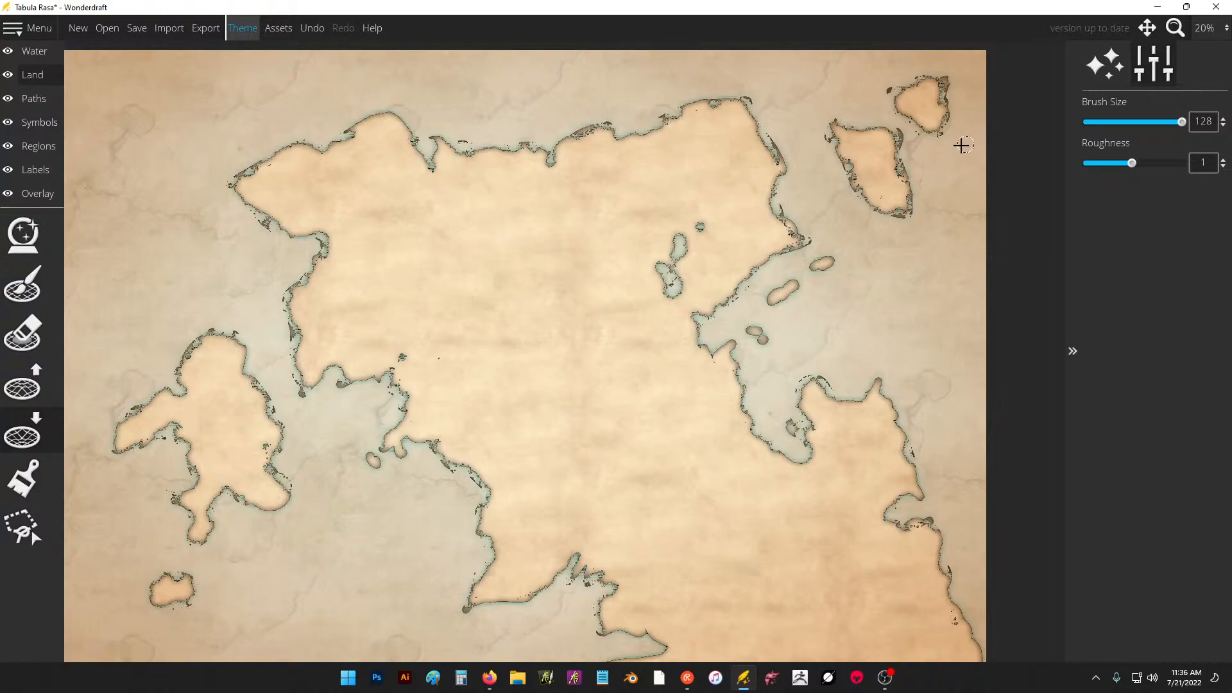
Choose a rugged mountain symbol and paint a winding range from the continent's northwest toward its southwestern tip, with an eastward branch.
click(39, 122)
click(23, 332)
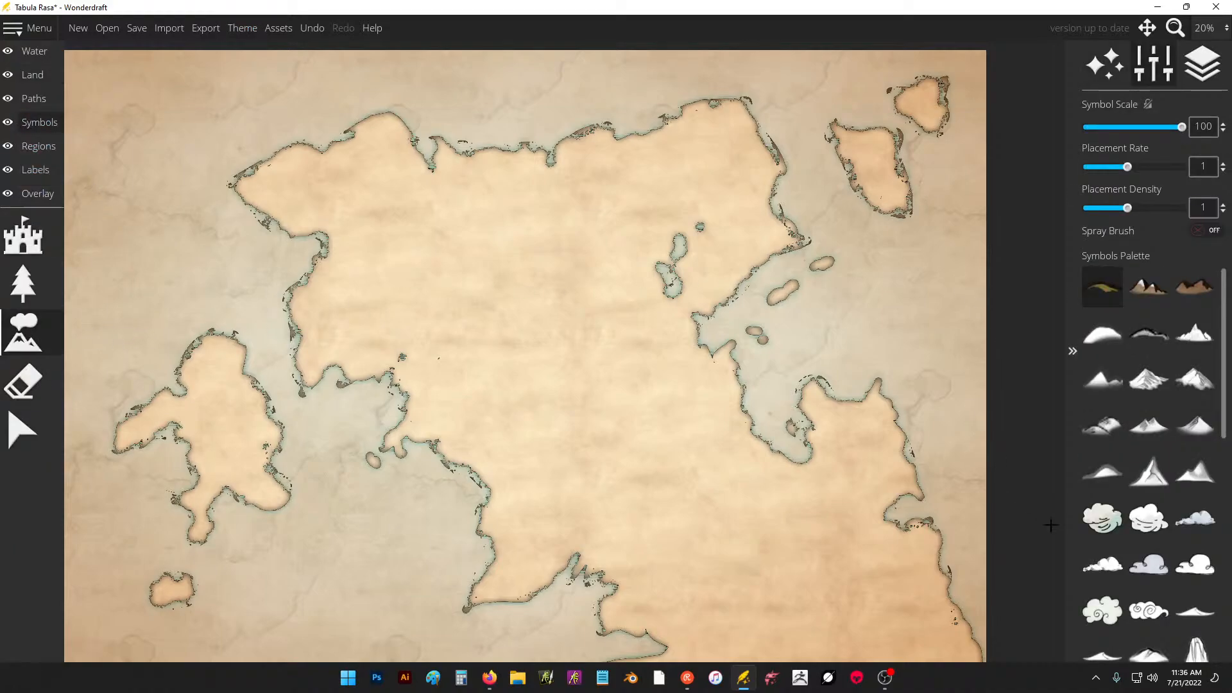
click(1148, 472)
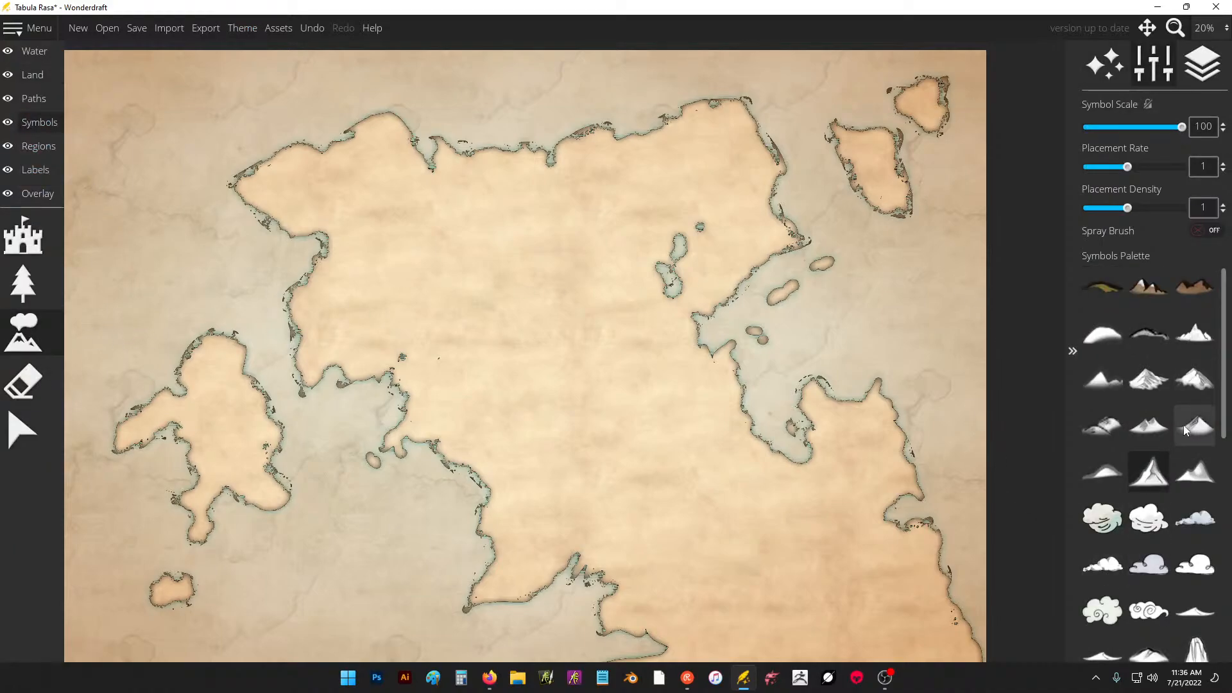
click(1187, 432)
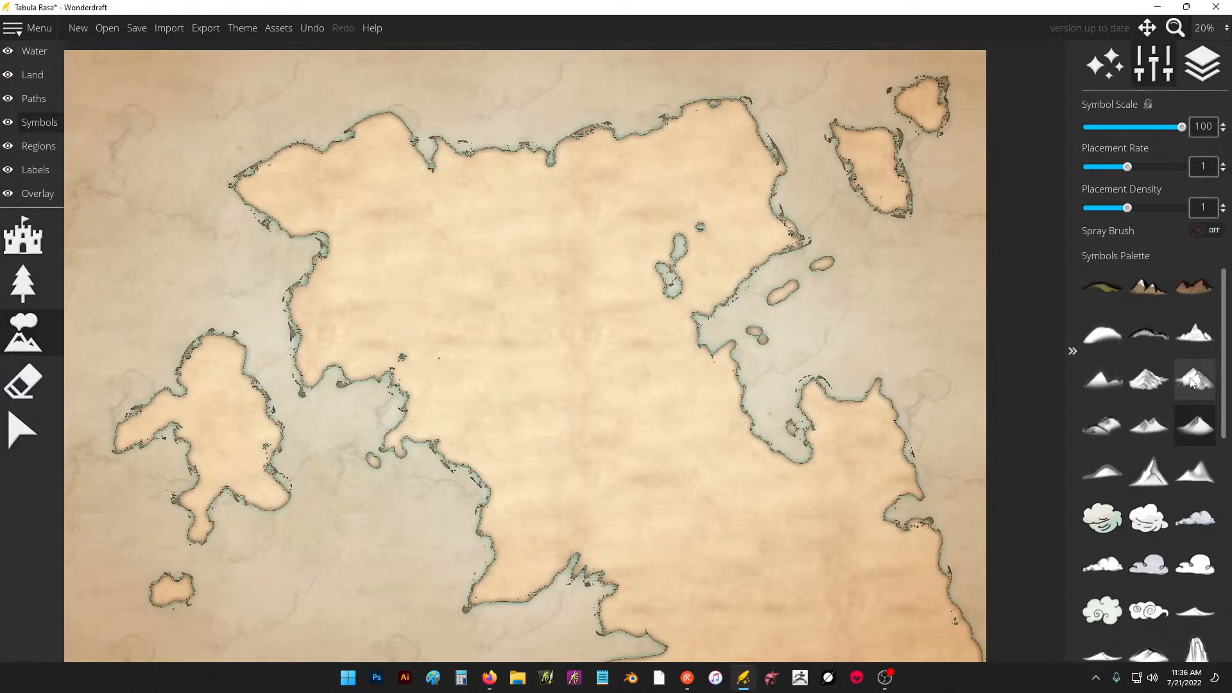
click(1195, 379)
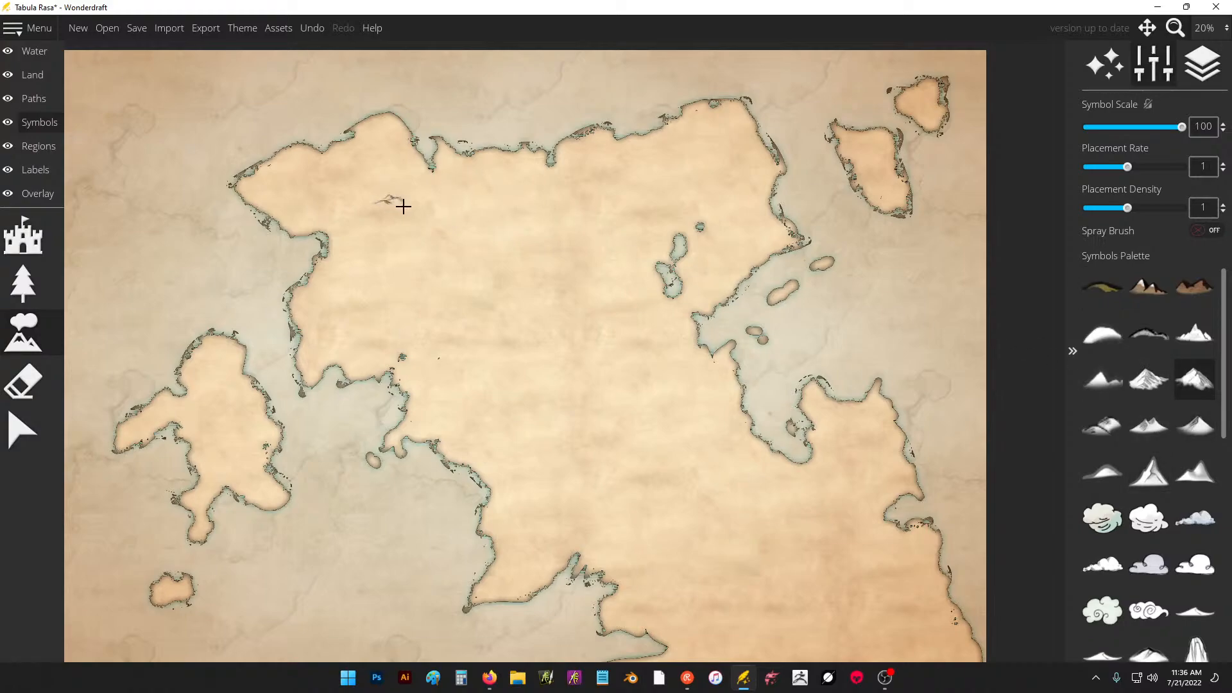
mouse_move(403, 206)
mouse_down()
mouse_move(375, 288)
mouse_move(434, 318)
mouse_move(458, 358)
mouse_move(451, 405)
mouse_move(474, 403)
mouse_move(511, 431)
mouse_move(597, 405)
mouse_move(534, 476)
mouse_move(543, 502)
mouse_move(523, 548)
mouse_move(538, 519)
mouse_move(551, 521)
mouse_move(544, 474)
mouse_up()
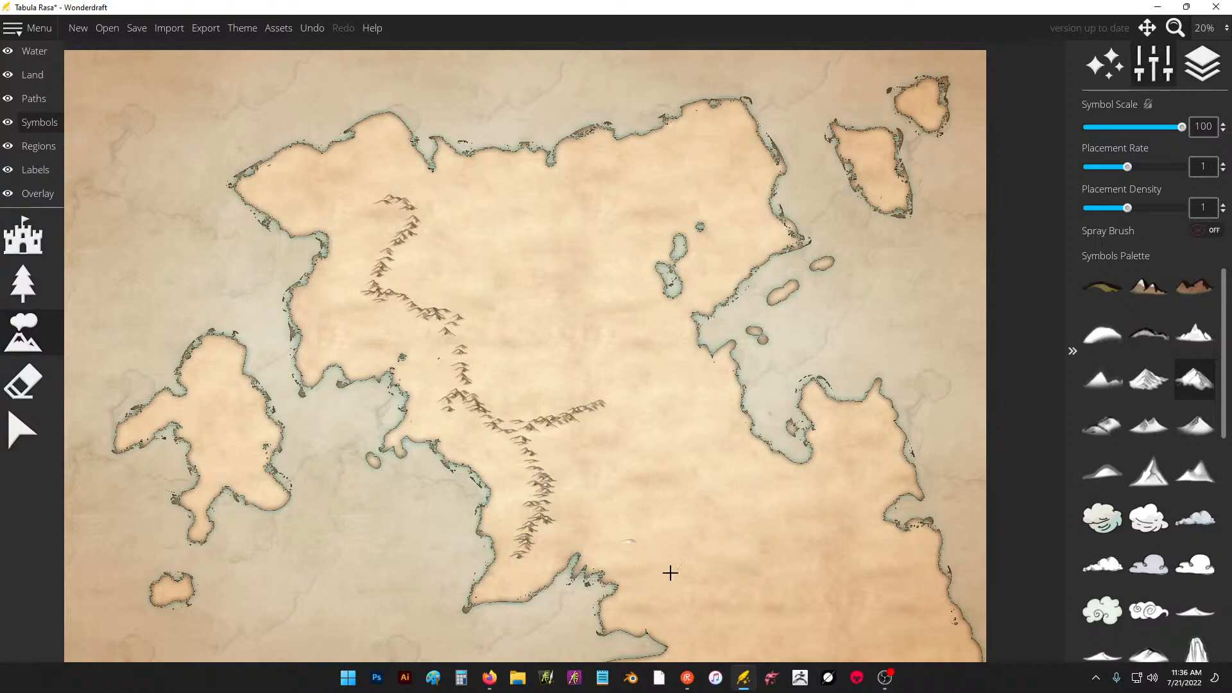
Paint a mountain range across the southeastern land and thicken the long western range with more mountains.
mouse_move(690, 581)
mouse_down()
mouse_move(723, 576)
mouse_move(753, 606)
mouse_move(735, 603)
mouse_move(759, 589)
mouse_move(786, 663)
mouse_up()
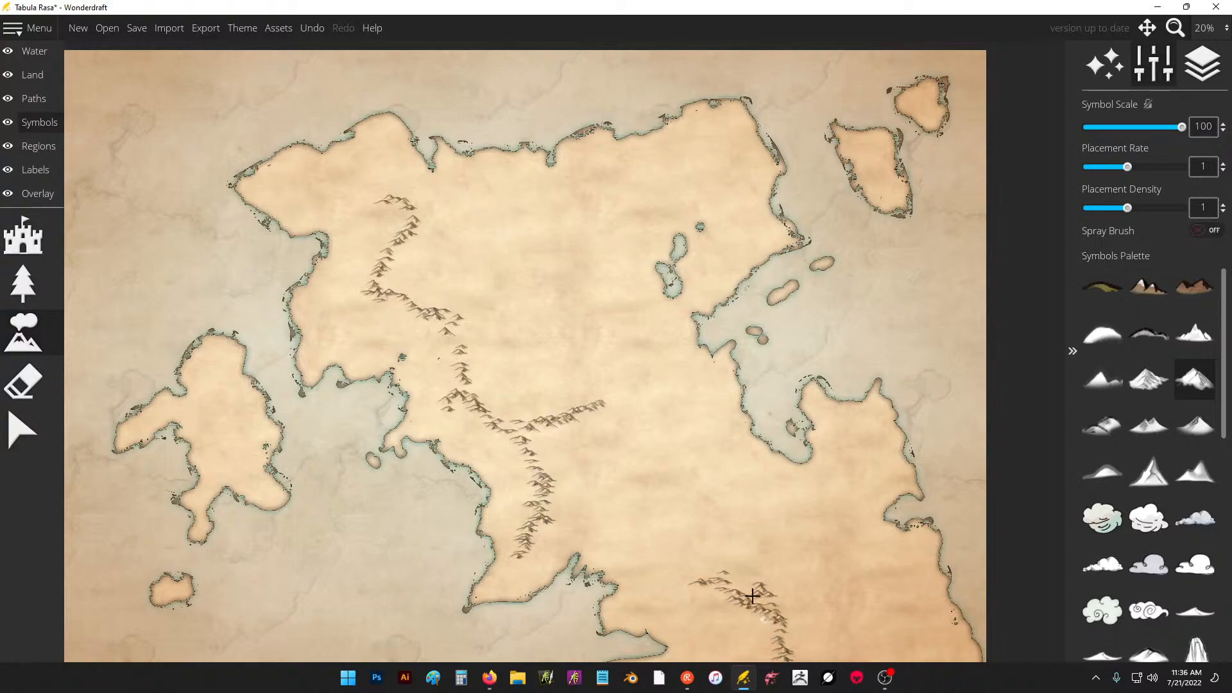
mouse_move(753, 596)
mouse_down()
mouse_move(719, 585)
mouse_move(671, 540)
mouse_move(710, 565)
mouse_up()
drag(541, 450, 537, 465)
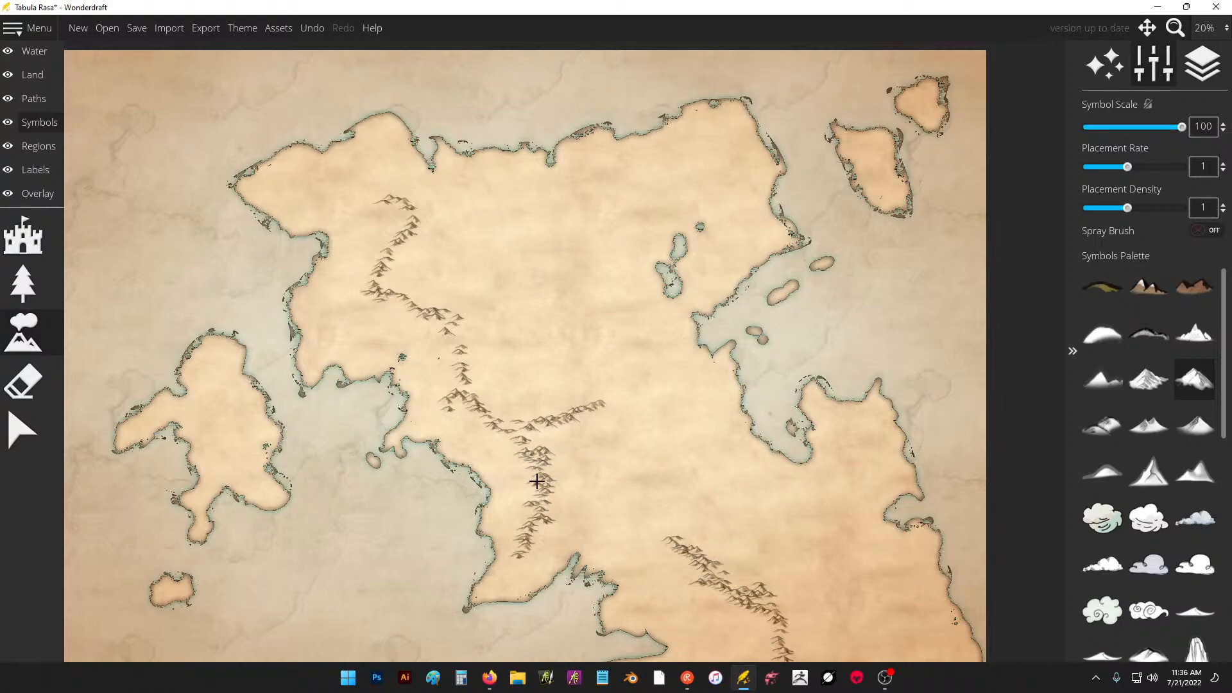
click(513, 402)
mouse_move(493, 409)
mouse_down()
mouse_move(457, 349)
mouse_move(467, 340)
mouse_move(371, 265)
mouse_move(428, 226)
mouse_move(411, 215)
mouse_move(462, 209)
mouse_up()
Paint mountain ranges in the continent's northeast, on both northeastern islands and along the western island.
mouse_move(680, 139)
mouse_down()
mouse_move(676, 181)
mouse_move(643, 190)
mouse_move(615, 224)
mouse_move(629, 252)
mouse_up()
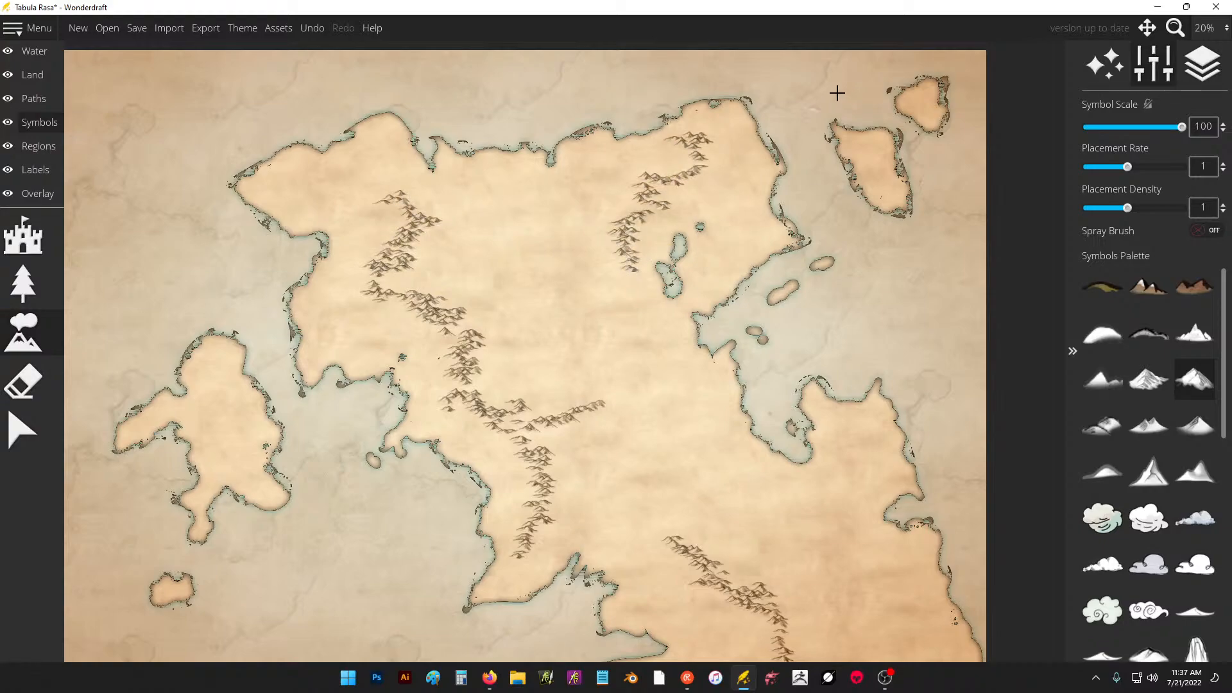
click(868, 154)
mouse_move(919, 116)
mouse_down()
mouse_move(922, 93)
mouse_move(931, 116)
mouse_up()
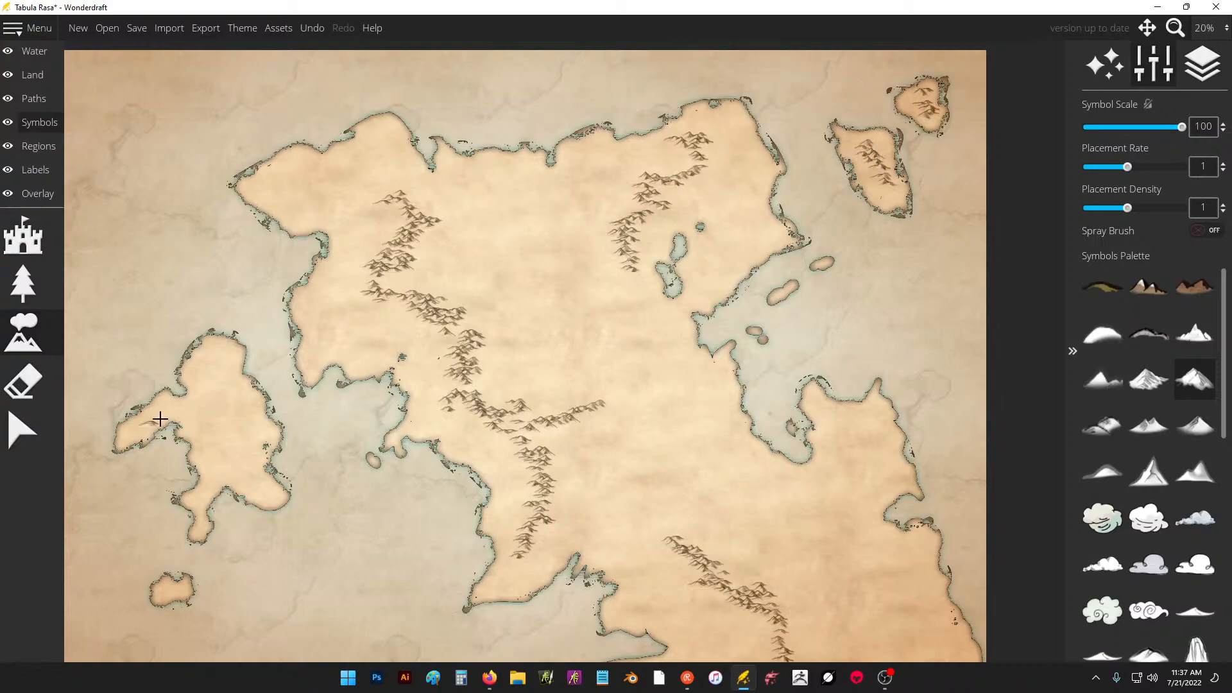
mouse_move(160, 419)
mouse_down()
mouse_move(186, 421)
mouse_move(226, 462)
mouse_move(209, 489)
mouse_move(222, 470)
mouse_up()
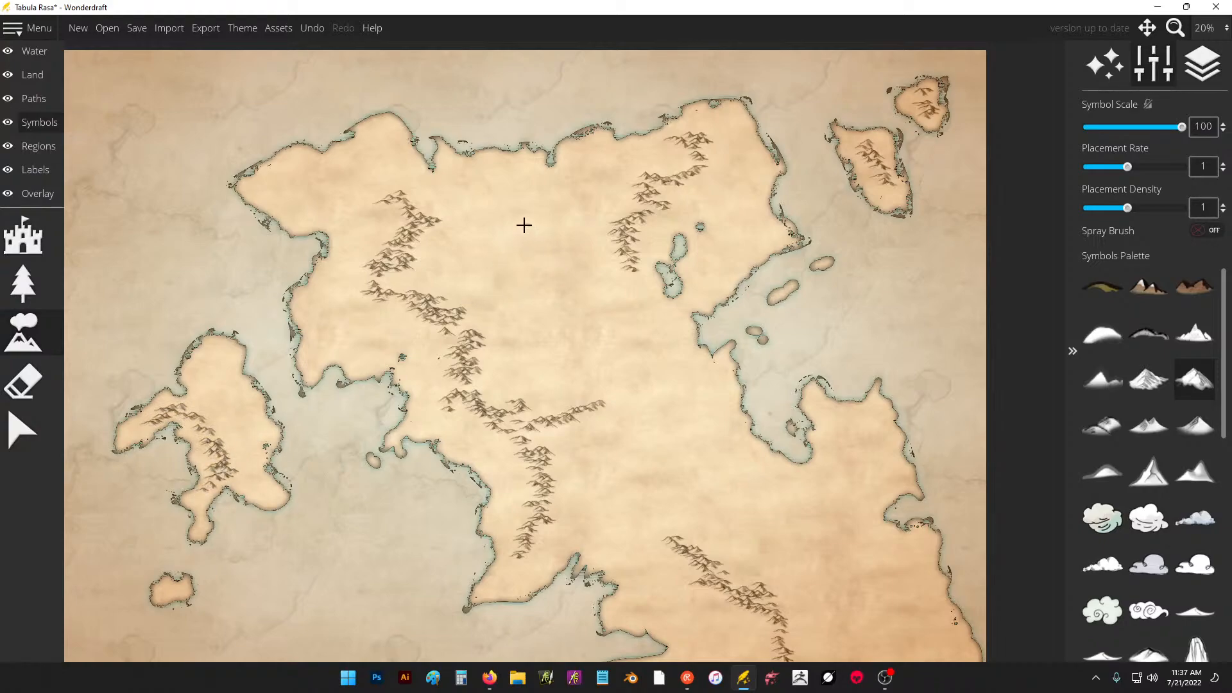
Add a branching range through the continent's centre, an eastward spur in the south and a range on the eastern peninsula.
mouse_move(521, 220)
mouse_down()
mouse_move(558, 291)
mouse_move(617, 266)
mouse_move(620, 279)
mouse_move(584, 293)
mouse_move(560, 347)
mouse_move(518, 357)
mouse_move(512, 401)
mouse_move(530, 387)
mouse_move(513, 354)
mouse_move(561, 340)
mouse_move(576, 320)
mouse_move(543, 255)
mouse_up()
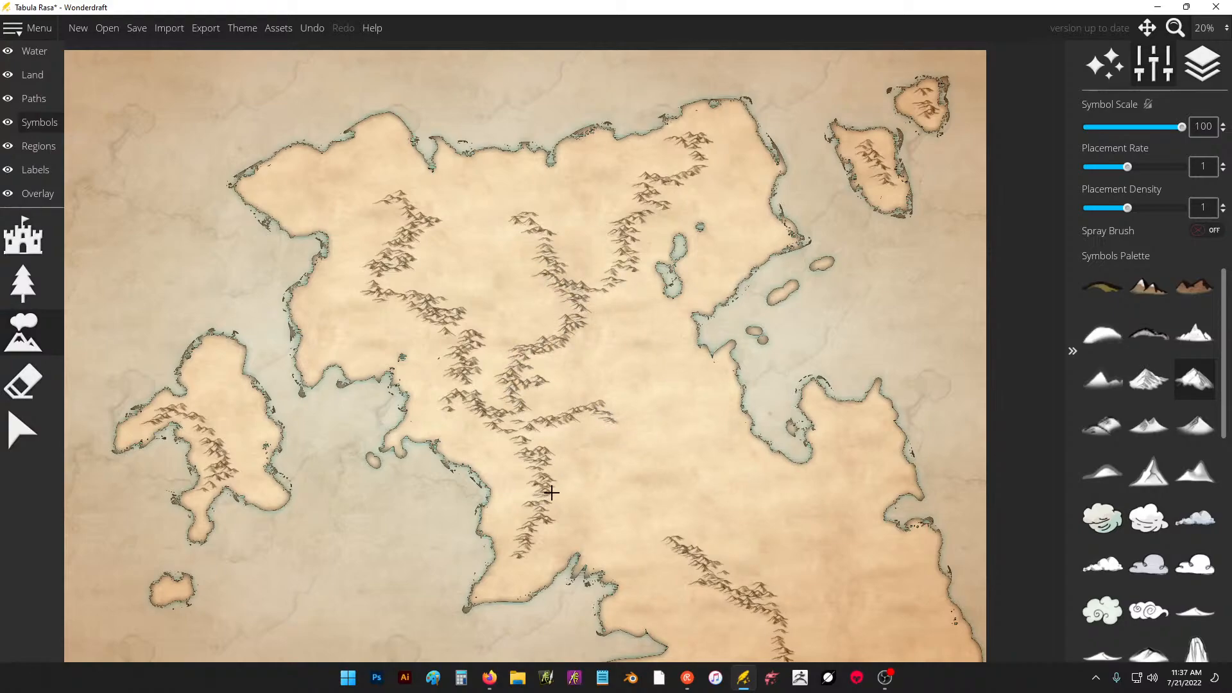
mouse_move(551, 493)
mouse_down()
mouse_move(582, 503)
mouse_move(616, 488)
mouse_up()
mouse_move(844, 412)
mouse_down()
mouse_move(863, 438)
mouse_move(822, 509)
mouse_up()
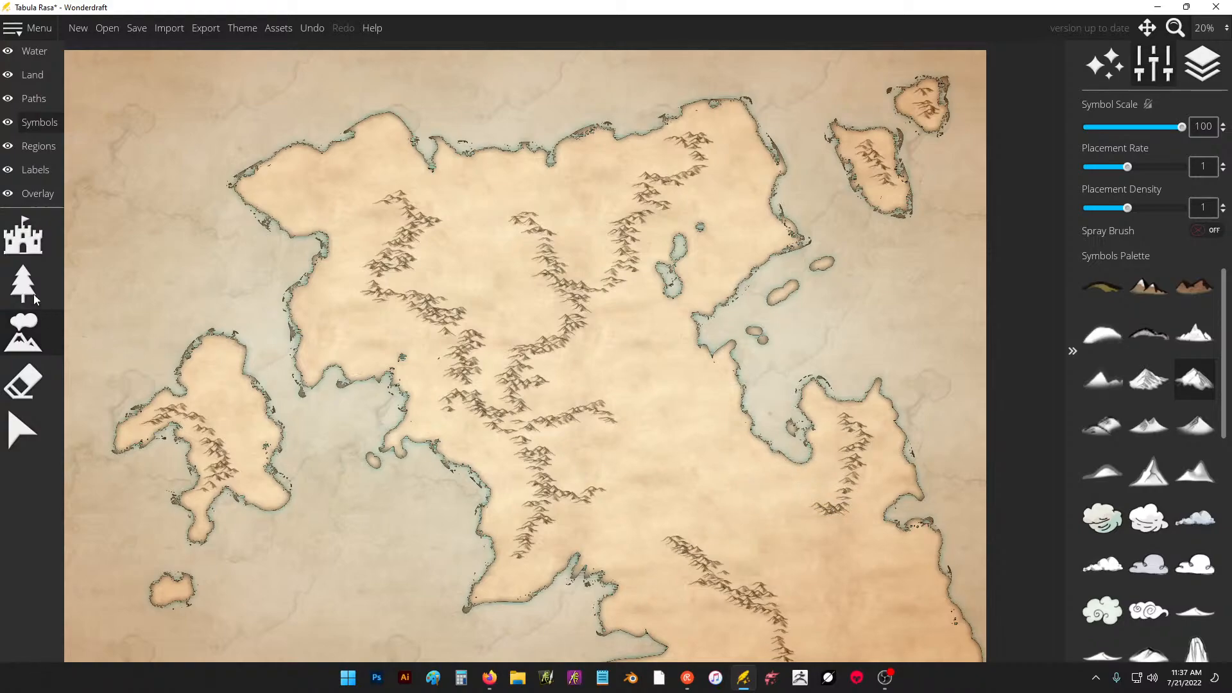
Carve thin rivers with the land eraser at size 4 from the mountains to the continent's eastern, southwestern, northern and western coasts.
click(32, 75)
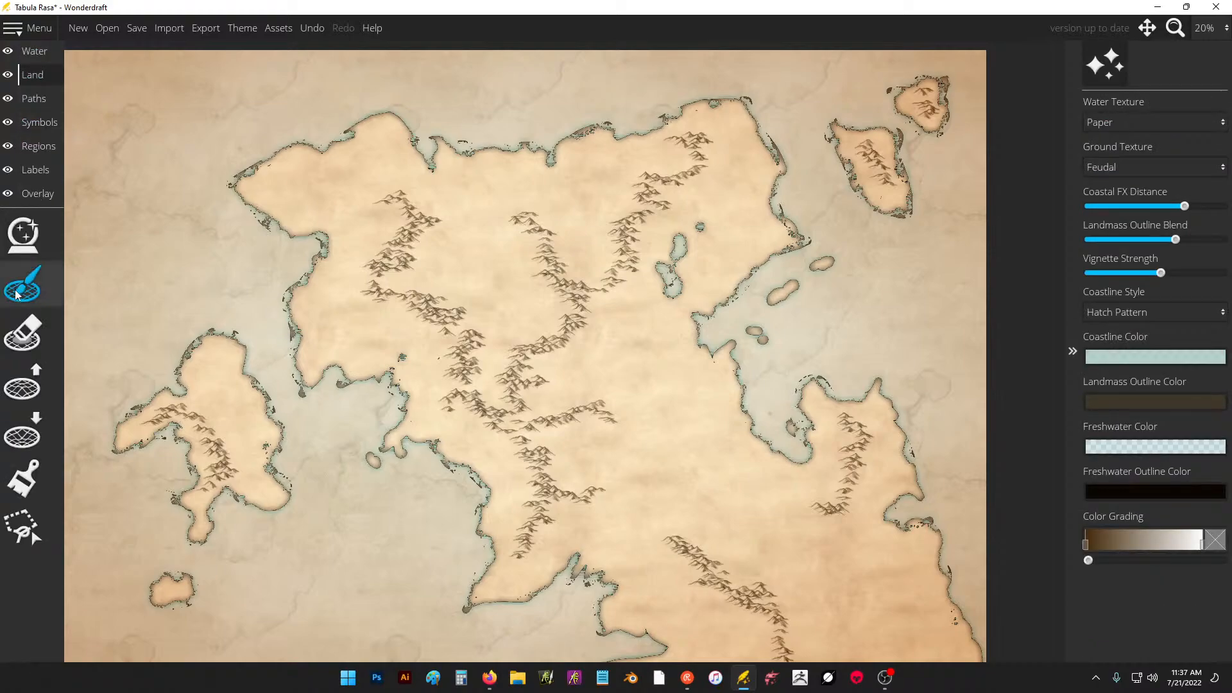
click(22, 333)
drag(1097, 122, 1079, 126)
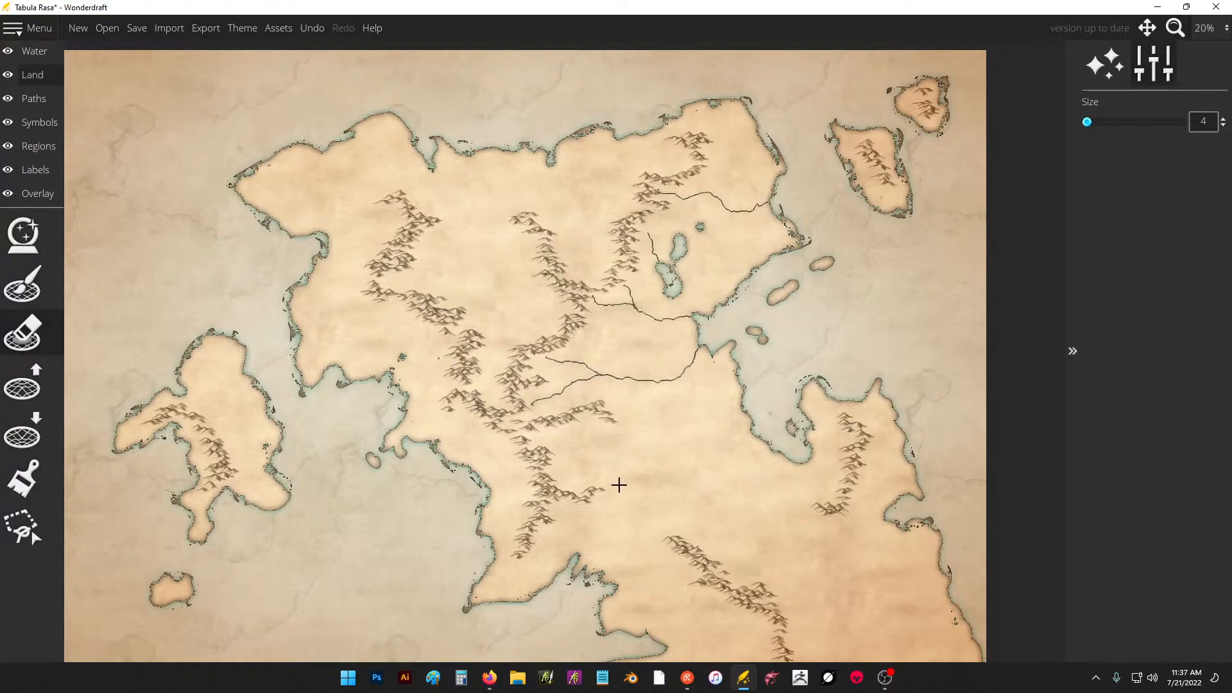
drag(621, 467, 636, 373)
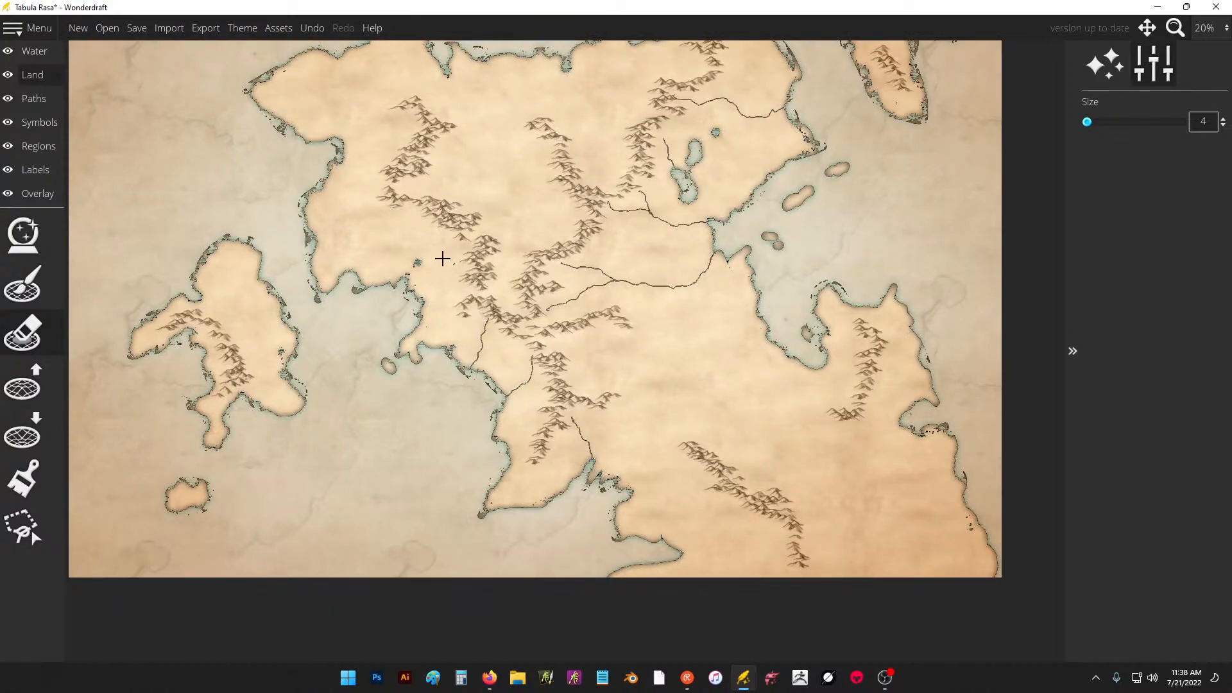
drag(403, 279, 458, 312)
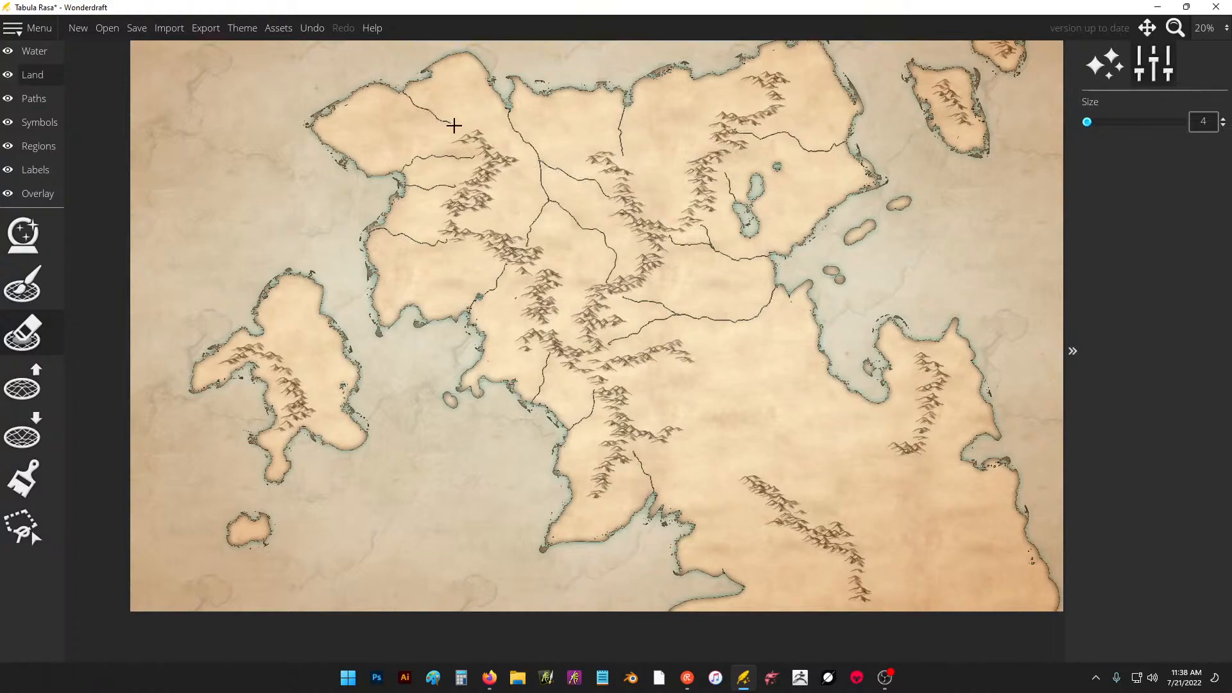
Carve more rivers on the eastern peninsula, the southeastern land, the western island and the continent's northeast.
drag(822, 294, 759, 223)
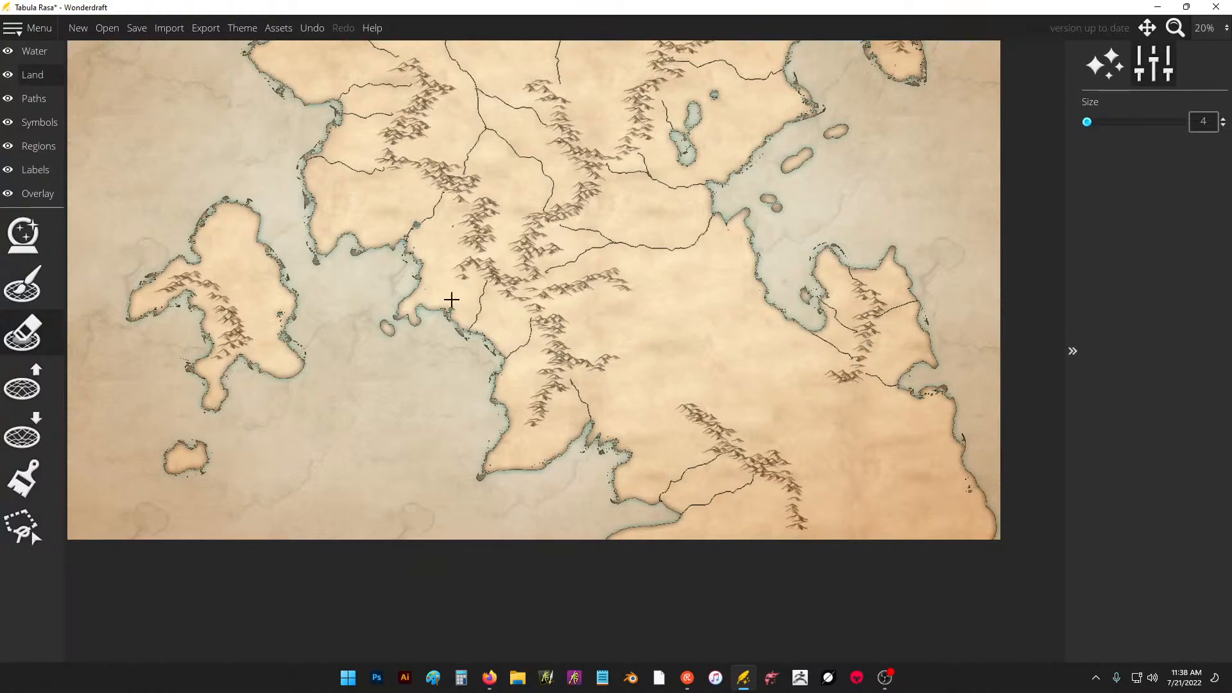
drag(374, 323, 531, 353)
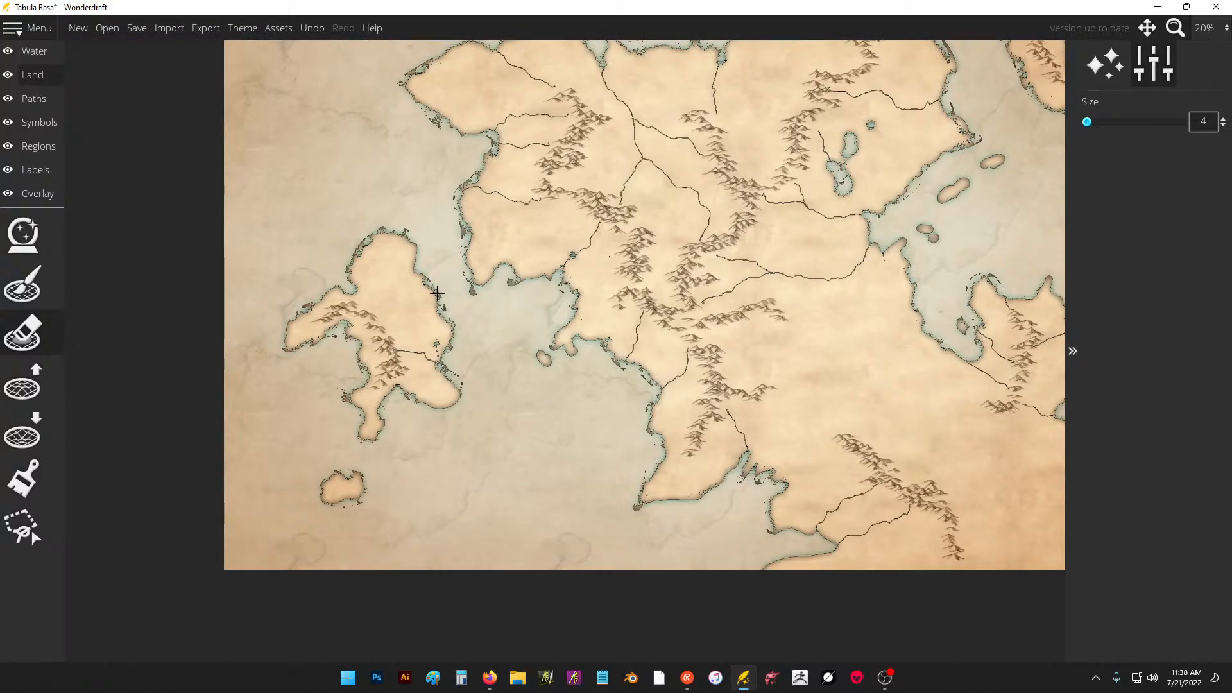
drag(437, 293, 403, 309)
drag(369, 295, 414, 271)
drag(614, 356, 560, 466)
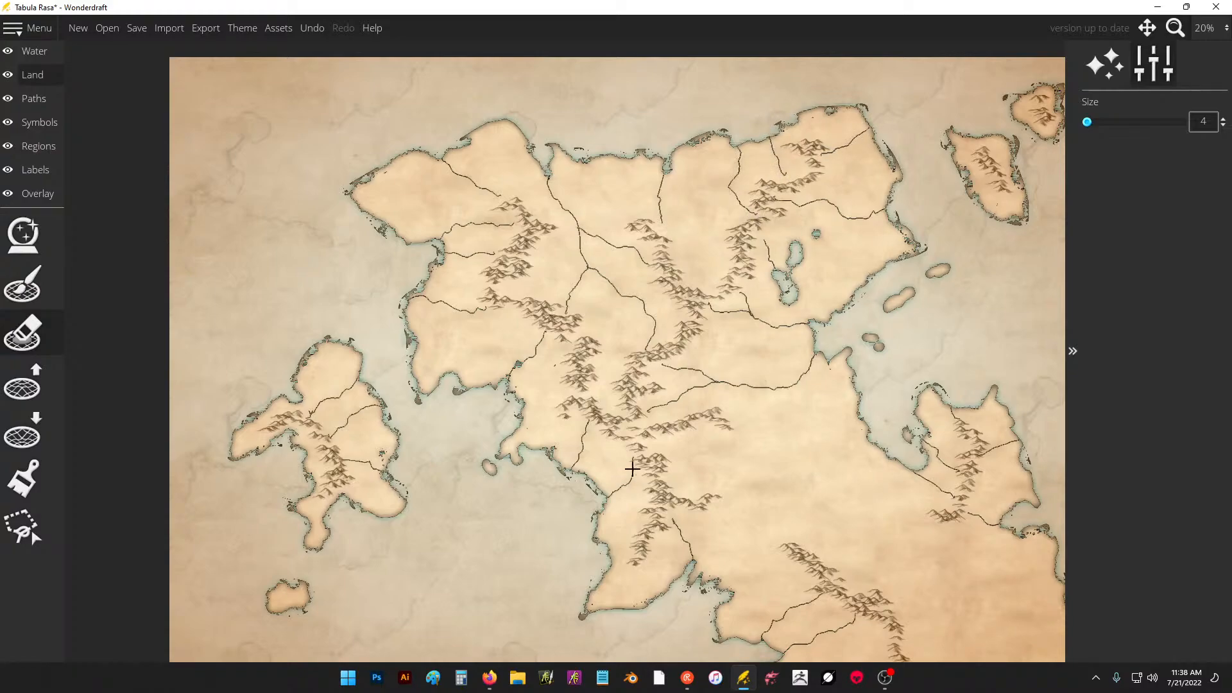
drag(703, 431, 650, 367)
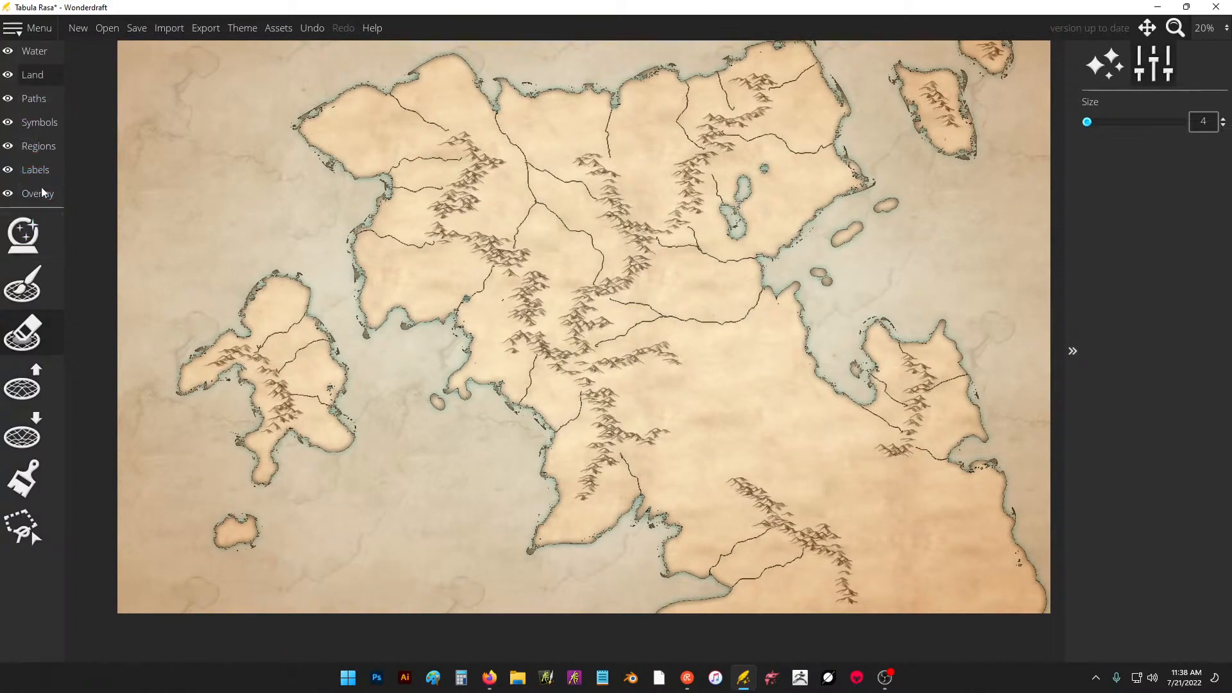
Limit the color brush to mountains, set its size to 332 and paint all the mountain ranges grey-brown.
click(24, 477)
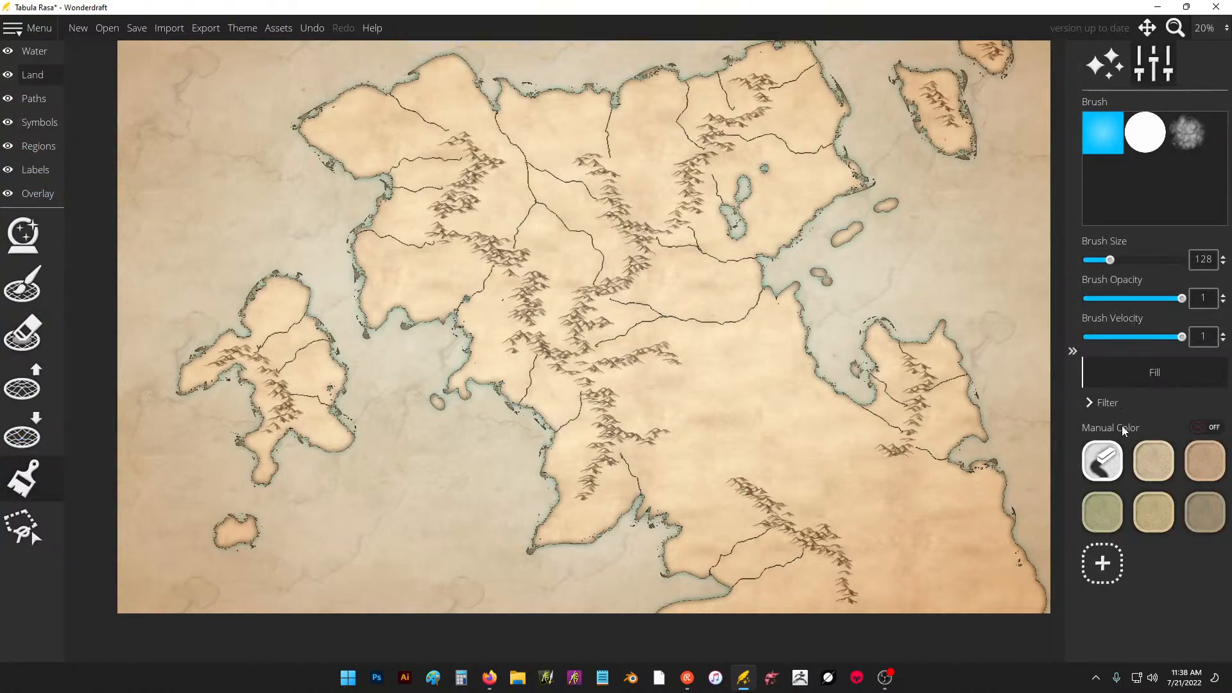
click(1092, 403)
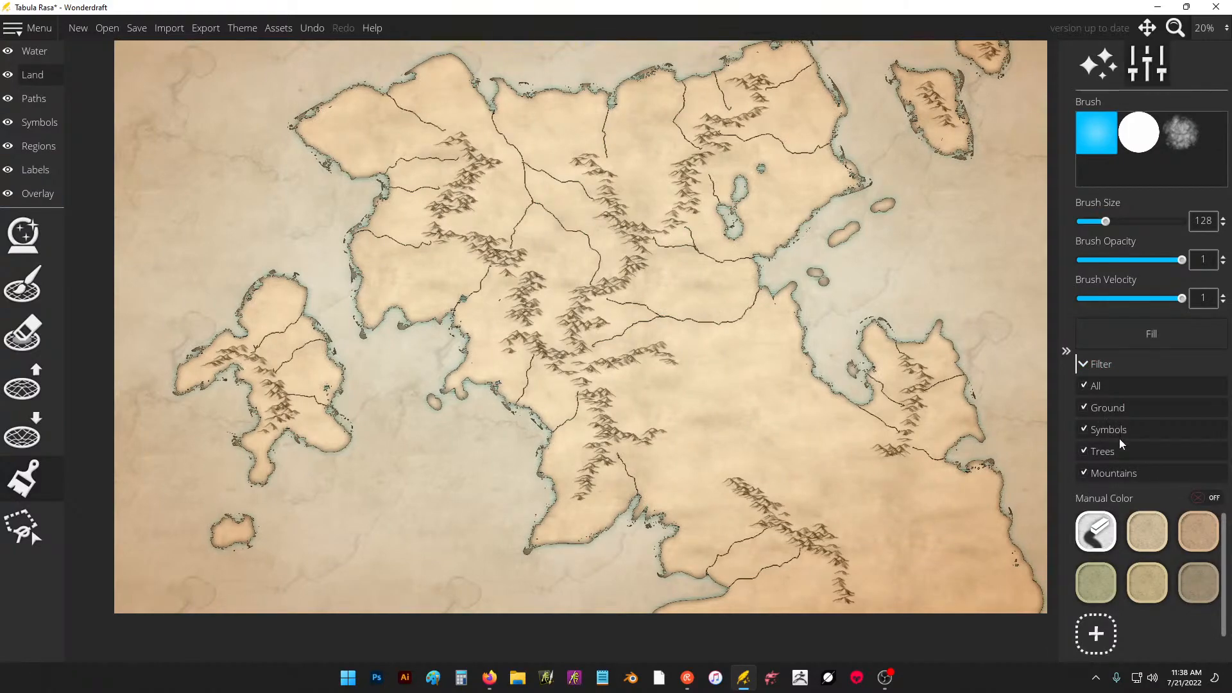
click(1088, 452)
click(1090, 427)
click(1093, 412)
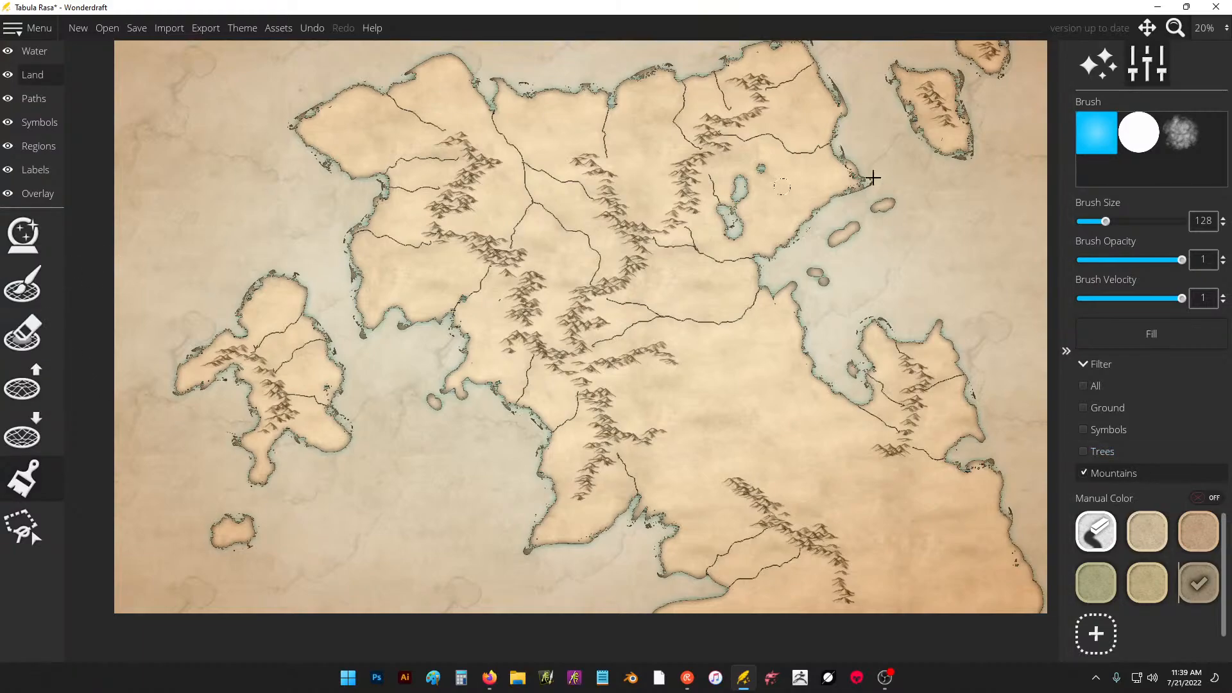
drag(1134, 226, 1147, 222)
mouse_move(583, 321)
mouse_down()
mouse_move(705, 188)
mouse_move(564, 229)
mouse_move(567, 247)
mouse_move(587, 246)
mouse_move(485, 305)
mouse_move(444, 276)
mouse_move(433, 216)
mouse_move(513, 284)
mouse_move(889, 425)
mouse_move(899, 452)
mouse_move(829, 432)
mouse_move(641, 500)
mouse_move(562, 512)
mouse_move(413, 421)
mouse_move(289, 397)
mouse_move(240, 332)
mouse_move(461, 388)
mouse_up()
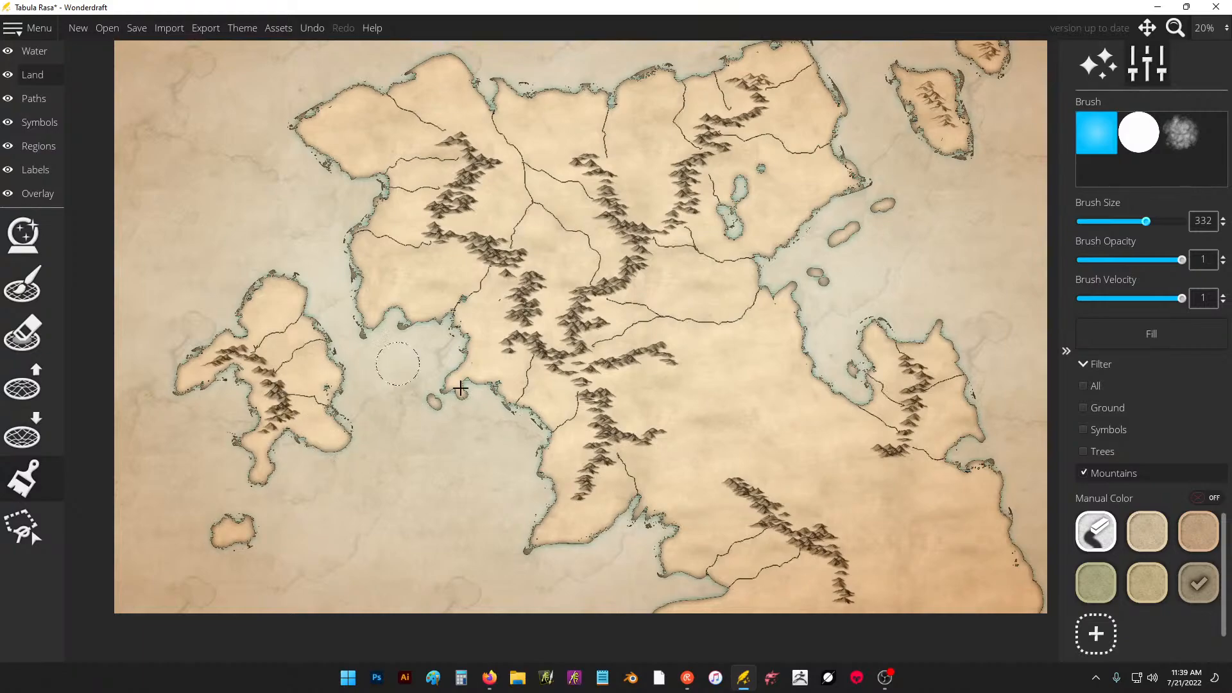
Include every filter category and fill the whole map's land with the olive green color.
click(1094, 364)
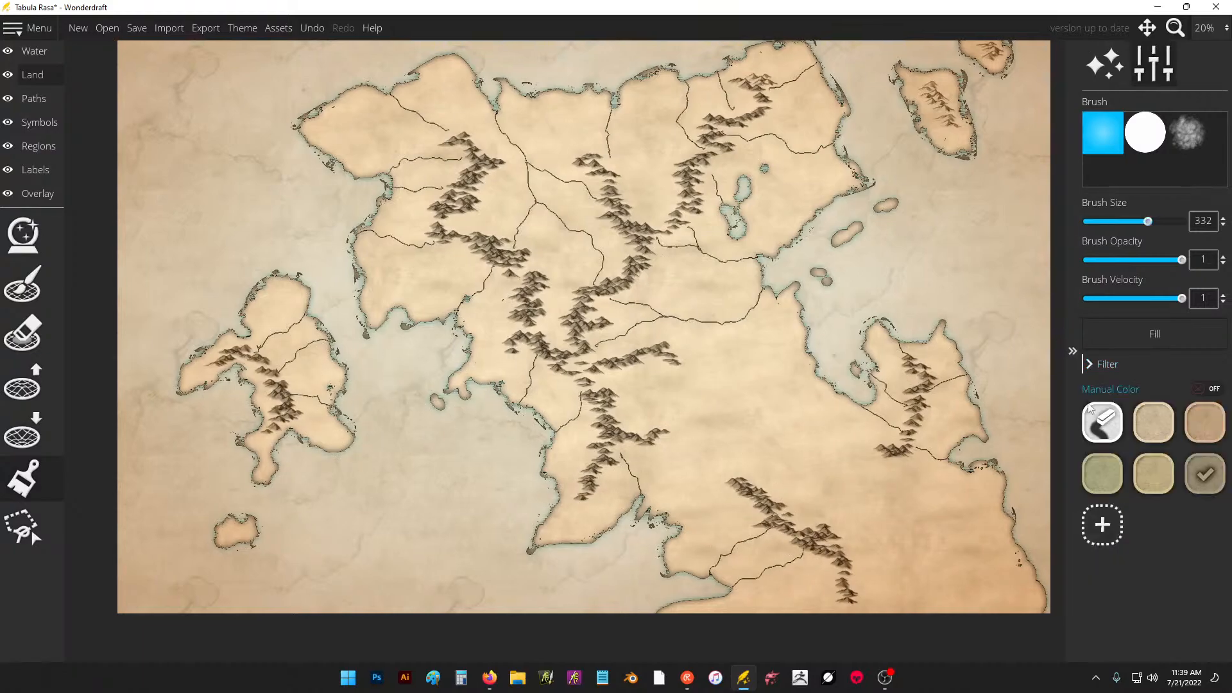
click(1087, 364)
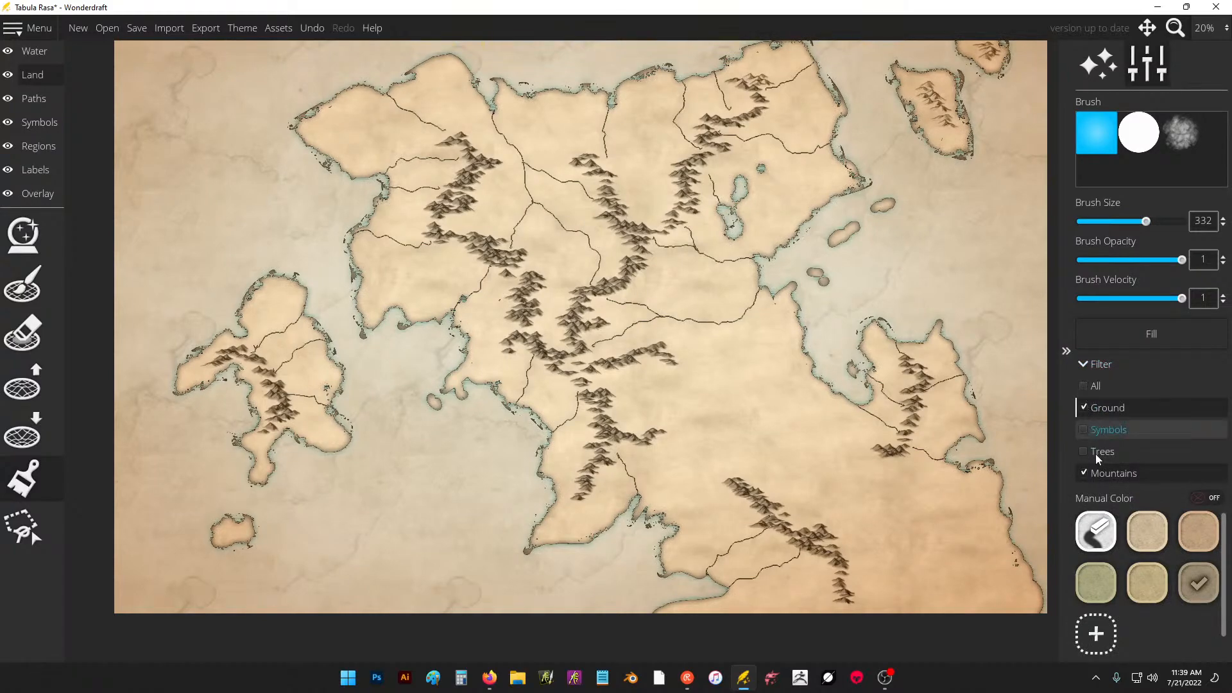
click(1114, 580)
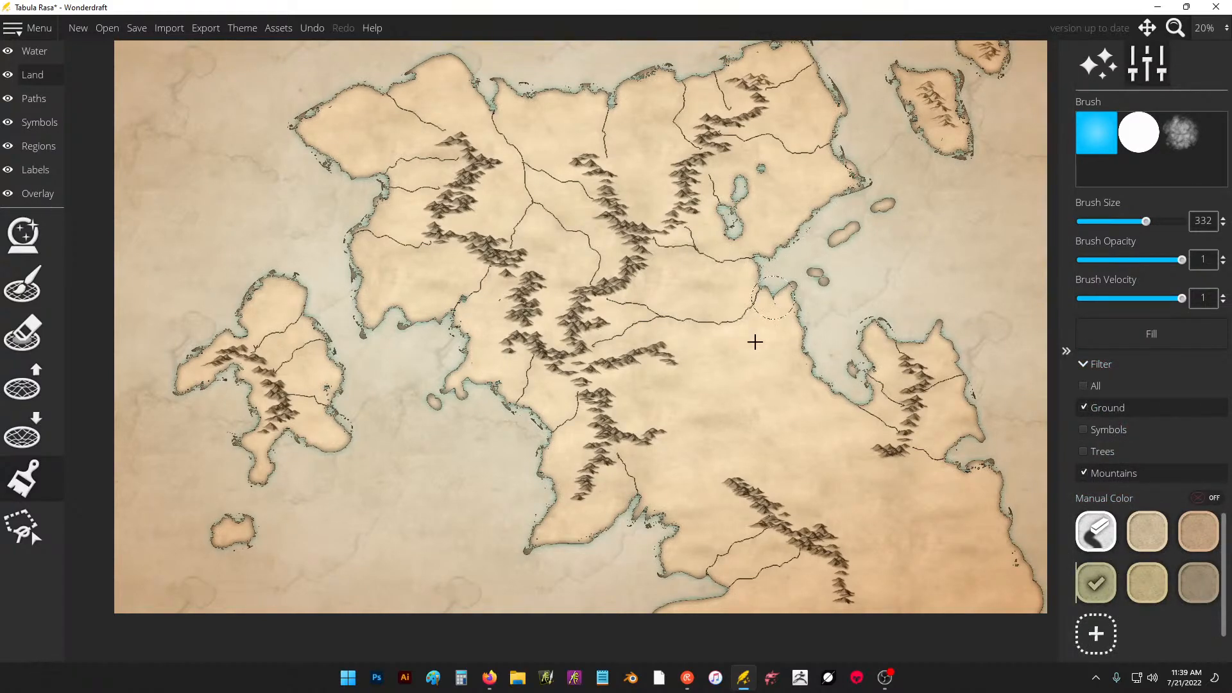
click(1107, 476)
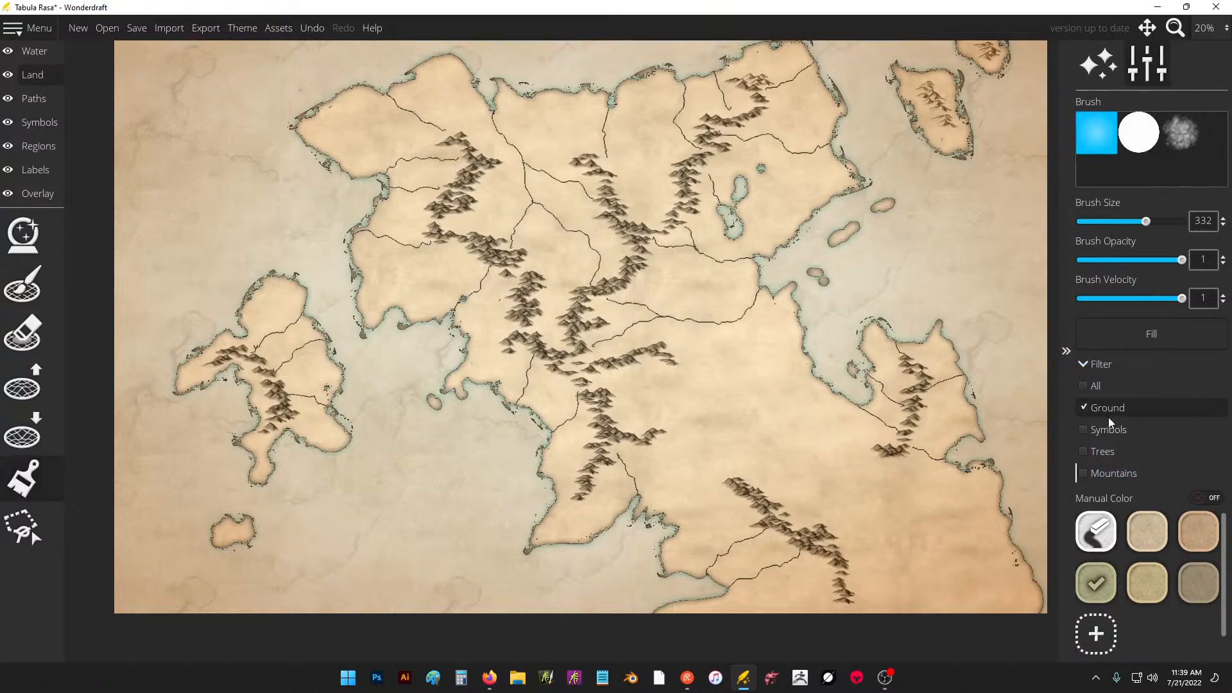
click(1088, 407)
click(1083, 386)
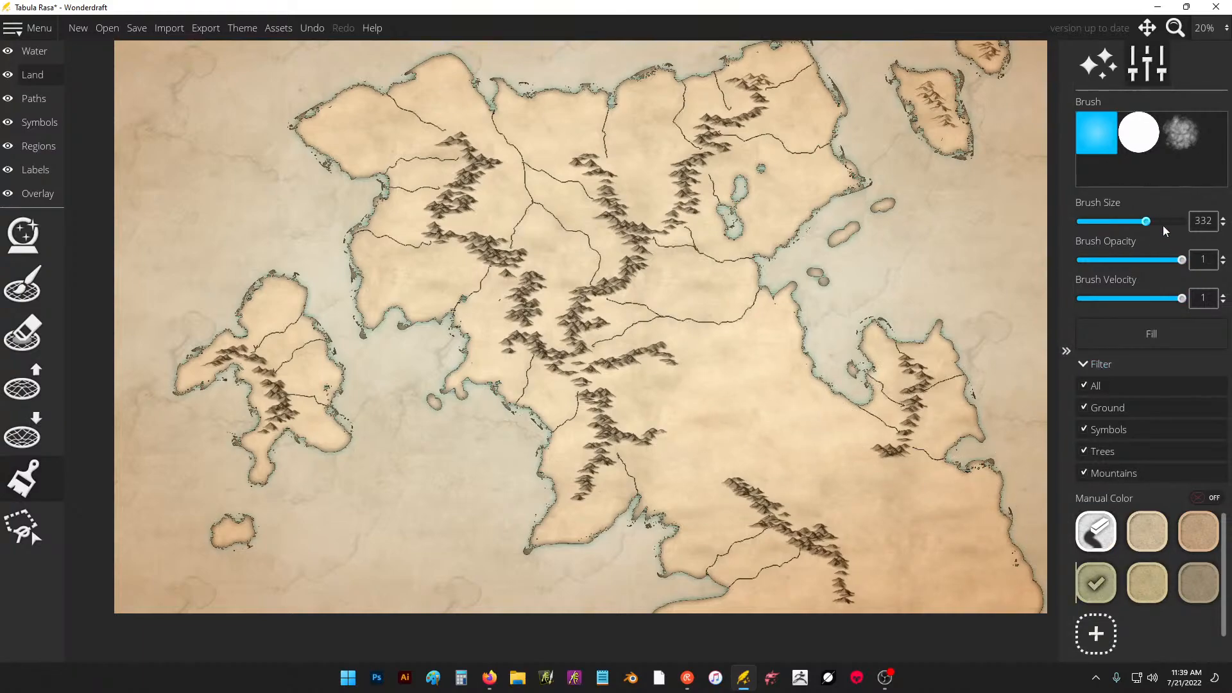
click(1143, 339)
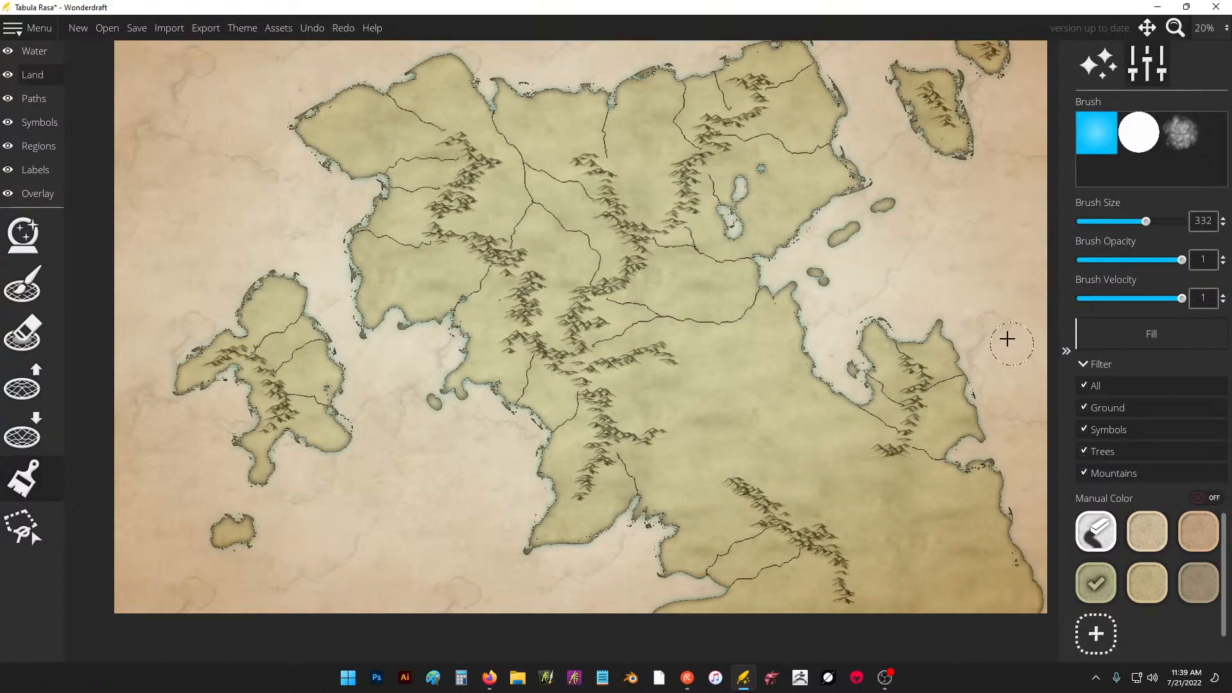
Restrict the color brush to mountains and repaint the ranges on the continent and islands grey-brown.
click(1122, 451)
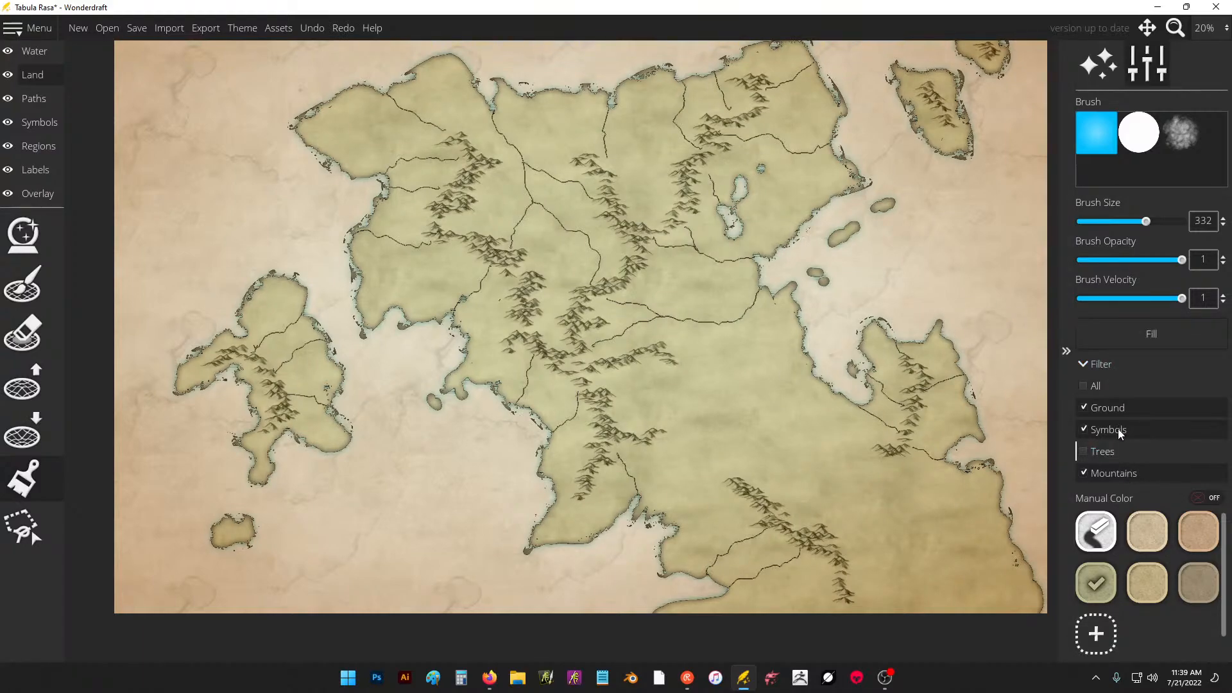
click(1118, 429)
click(1118, 406)
click(1146, 581)
click(1191, 575)
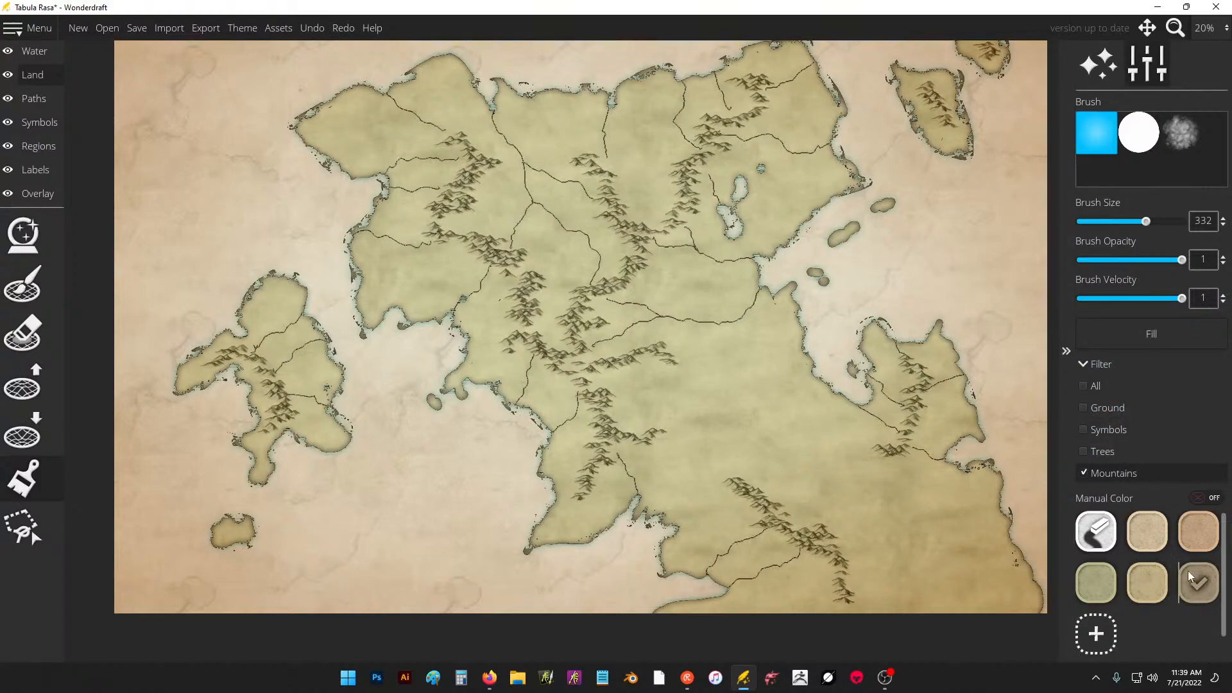
mouse_move(634, 377)
mouse_down()
mouse_move(583, 489)
mouse_move(614, 425)
mouse_move(592, 435)
mouse_move(559, 381)
mouse_move(528, 253)
mouse_move(492, 227)
mouse_move(452, 230)
mouse_move(449, 190)
mouse_move(580, 178)
mouse_move(647, 138)
mouse_move(690, 141)
mouse_move(741, 102)
mouse_move(655, 372)
mouse_up()
mouse_move(711, 480)
mouse_down()
mouse_move(847, 580)
mouse_move(786, 498)
mouse_move(885, 457)
mouse_up()
mouse_move(286, 373)
mouse_down()
mouse_move(285, 425)
mouse_move(239, 352)
mouse_move(279, 316)
mouse_move(313, 394)
mouse_move(341, 366)
mouse_up()
mouse_move(933, 103)
mouse_down()
mouse_move(942, 62)
mouse_move(984, 59)
mouse_up()
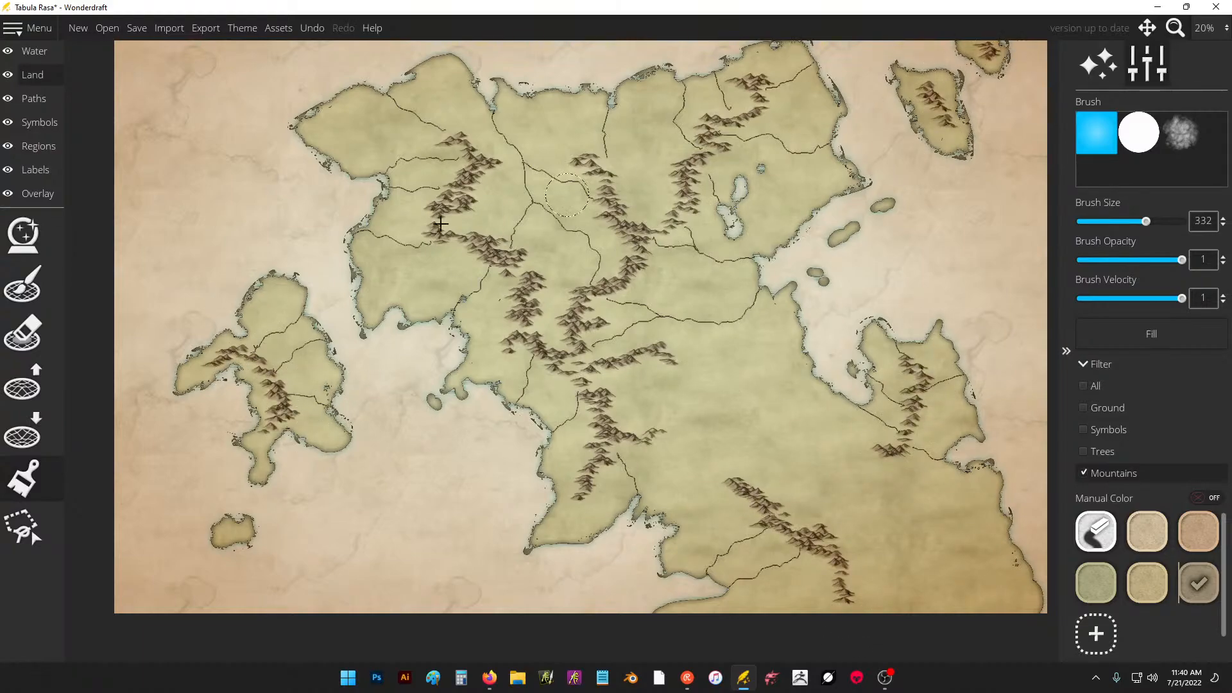
click(22, 326)
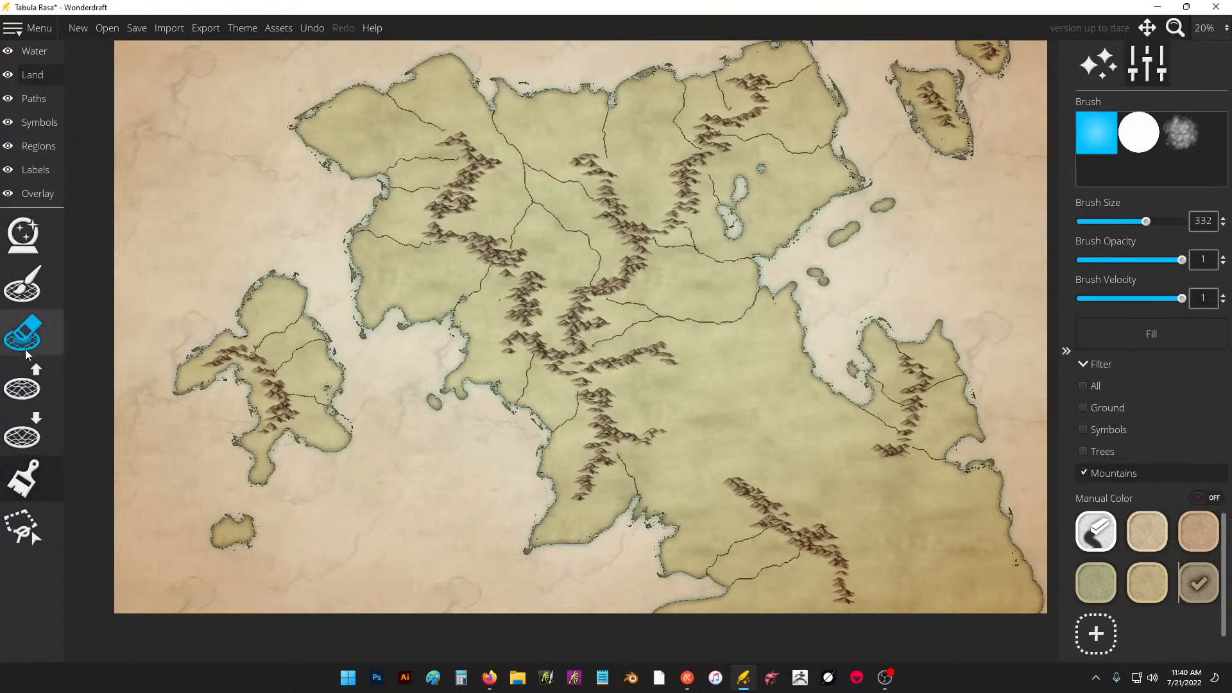
click(38, 288)
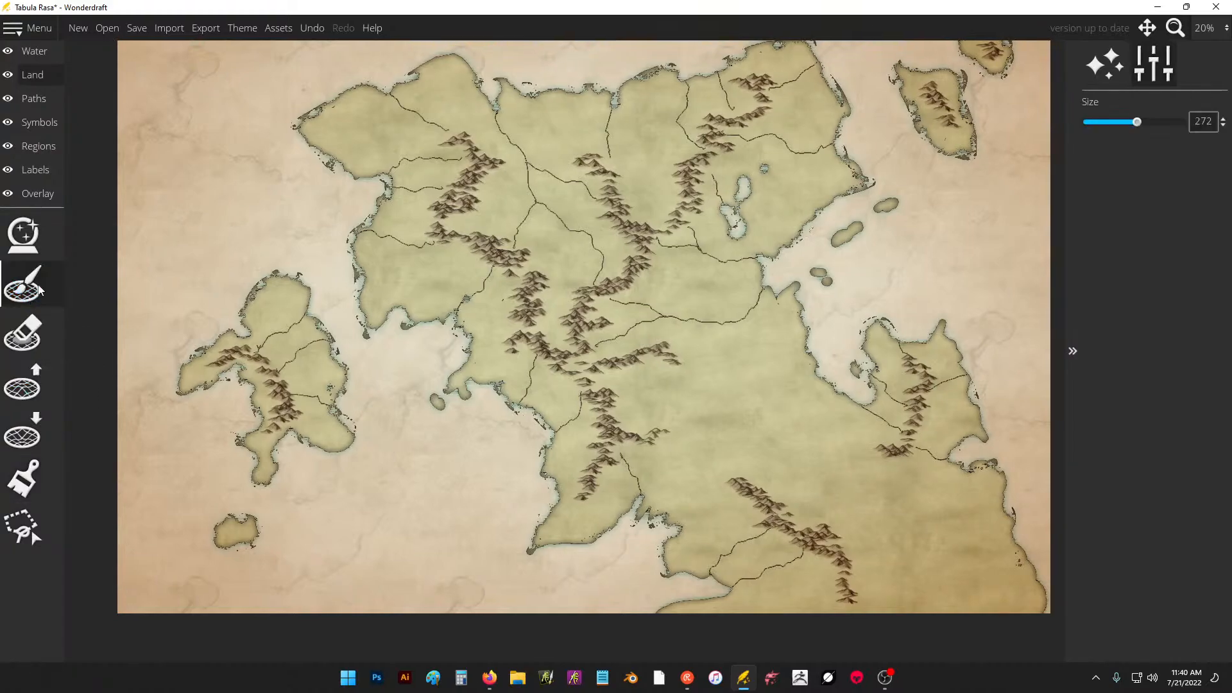
click(1070, 352)
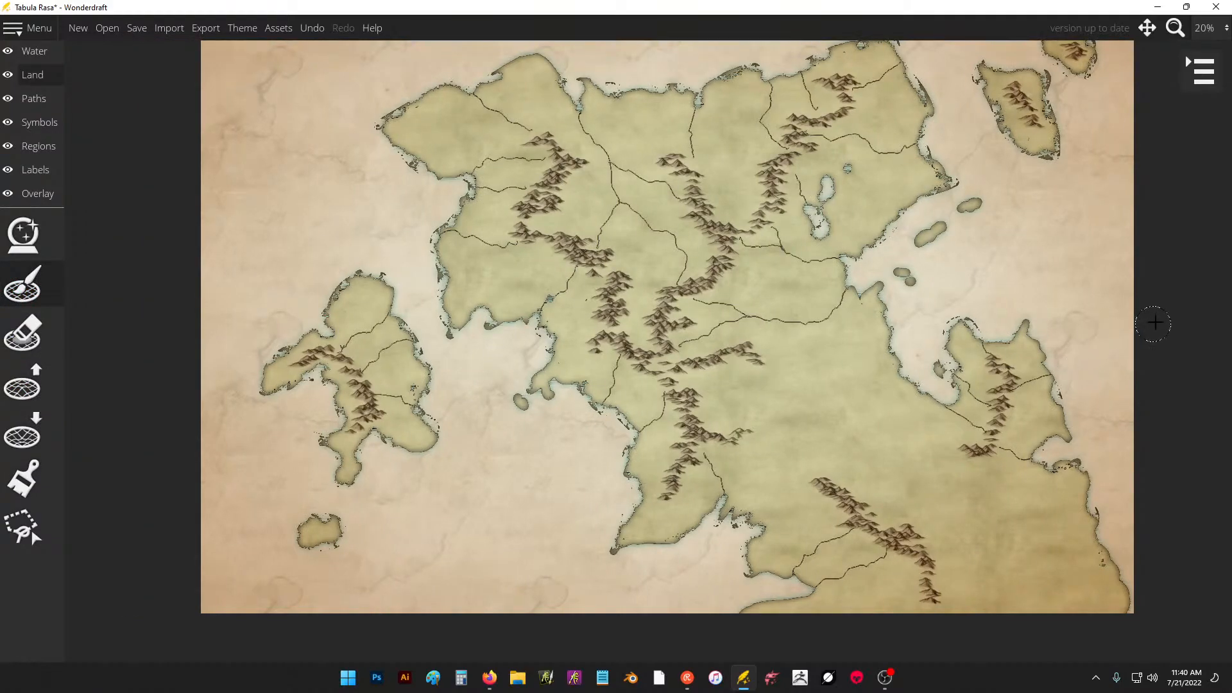
click(1193, 80)
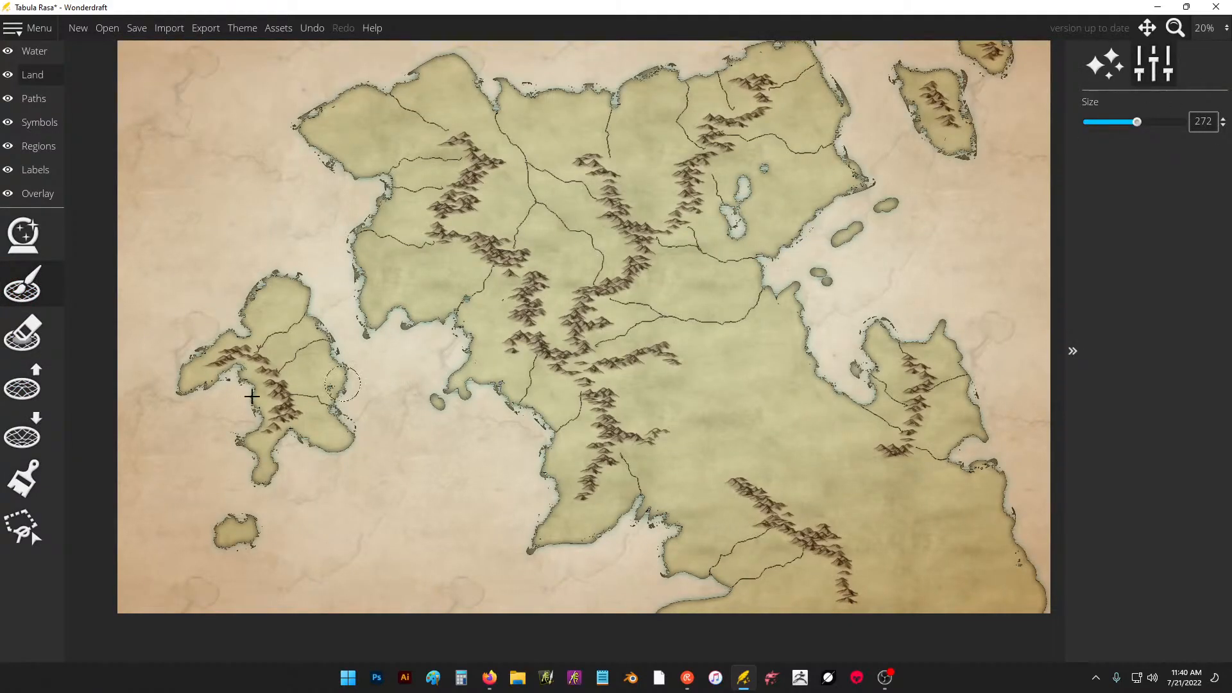
Limit the color brush to the ground only and choose the sandy yellow color.
click(23, 478)
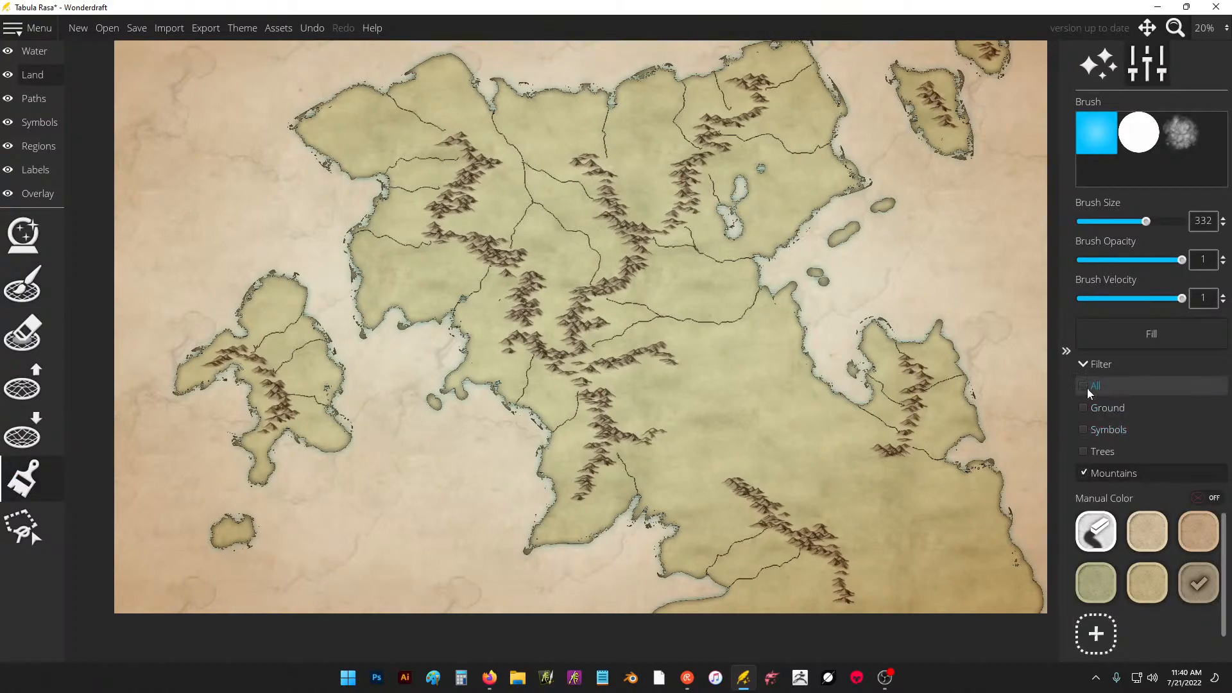
click(1085, 386)
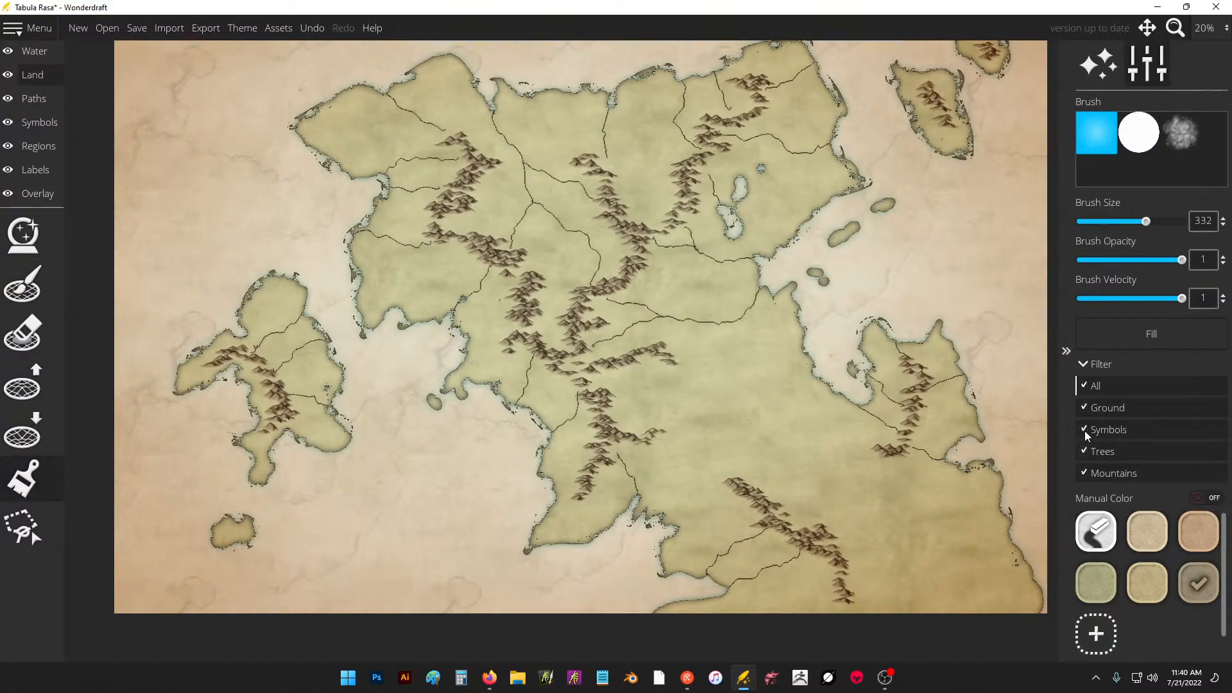
click(1088, 389)
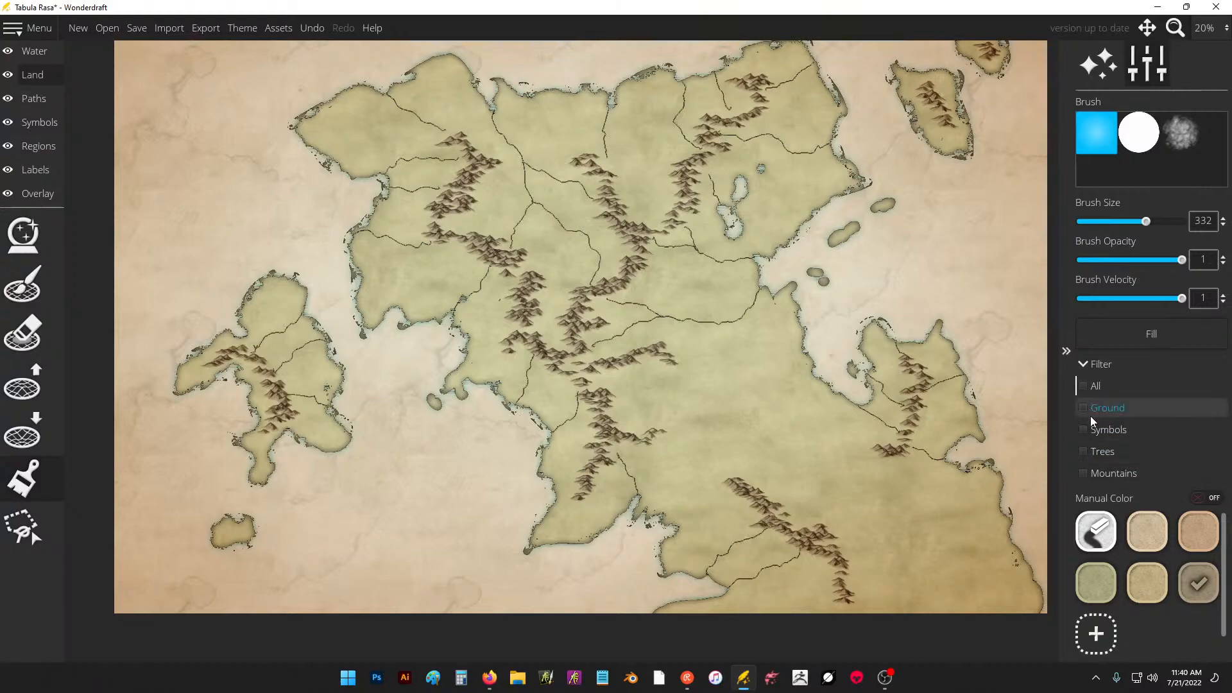
click(1090, 410)
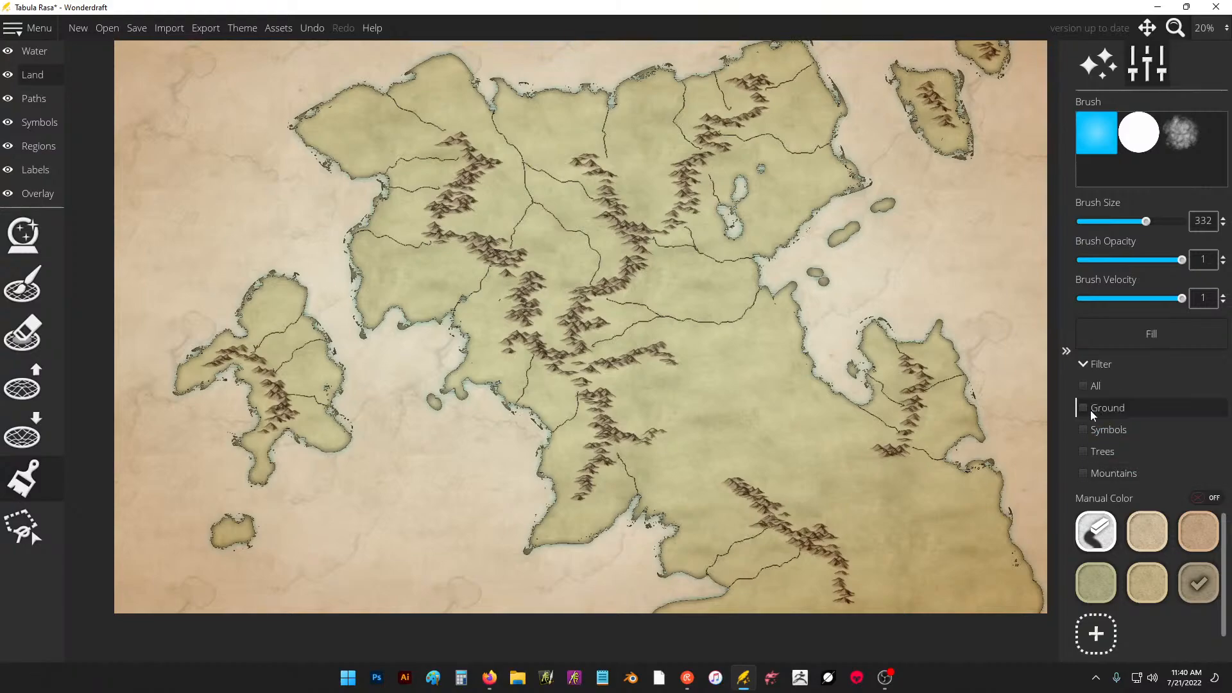
click(1134, 578)
Try sandy strokes on the southern plains and undo them, setting the brush size to 373 and opacity to 0.14.
drag(796, 401, 763, 468)
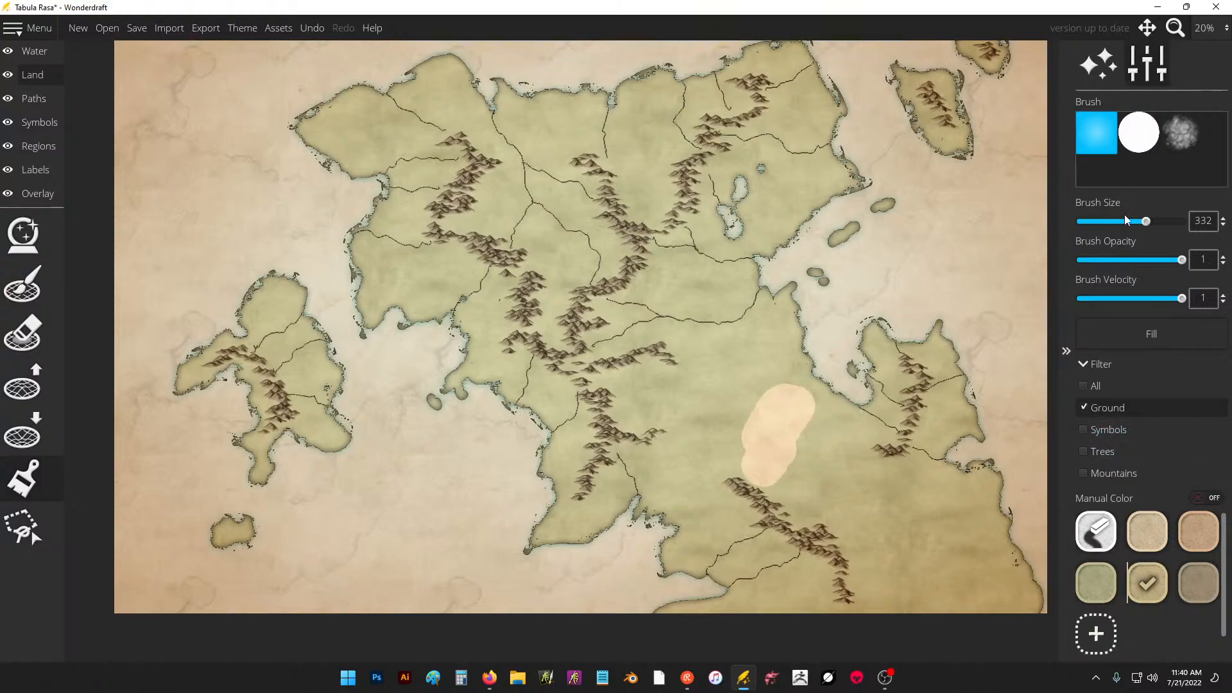
key(ctrl+z)
drag(1153, 221, 1146, 222)
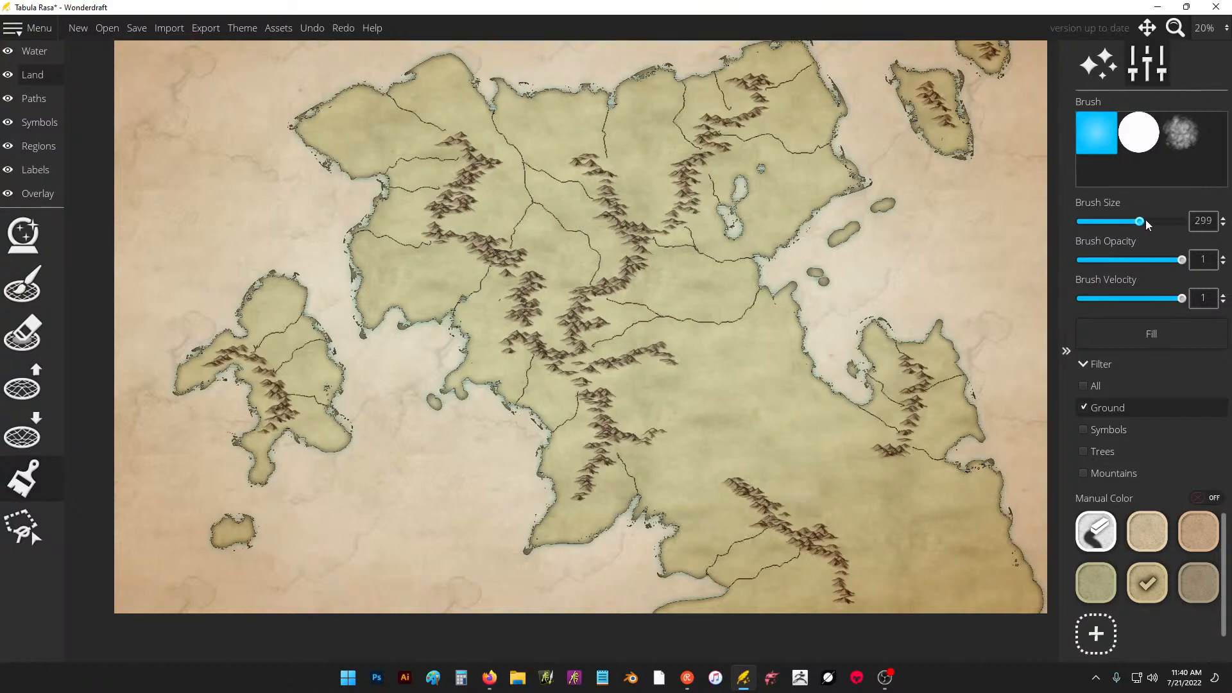
drag(1107, 267, 1084, 262)
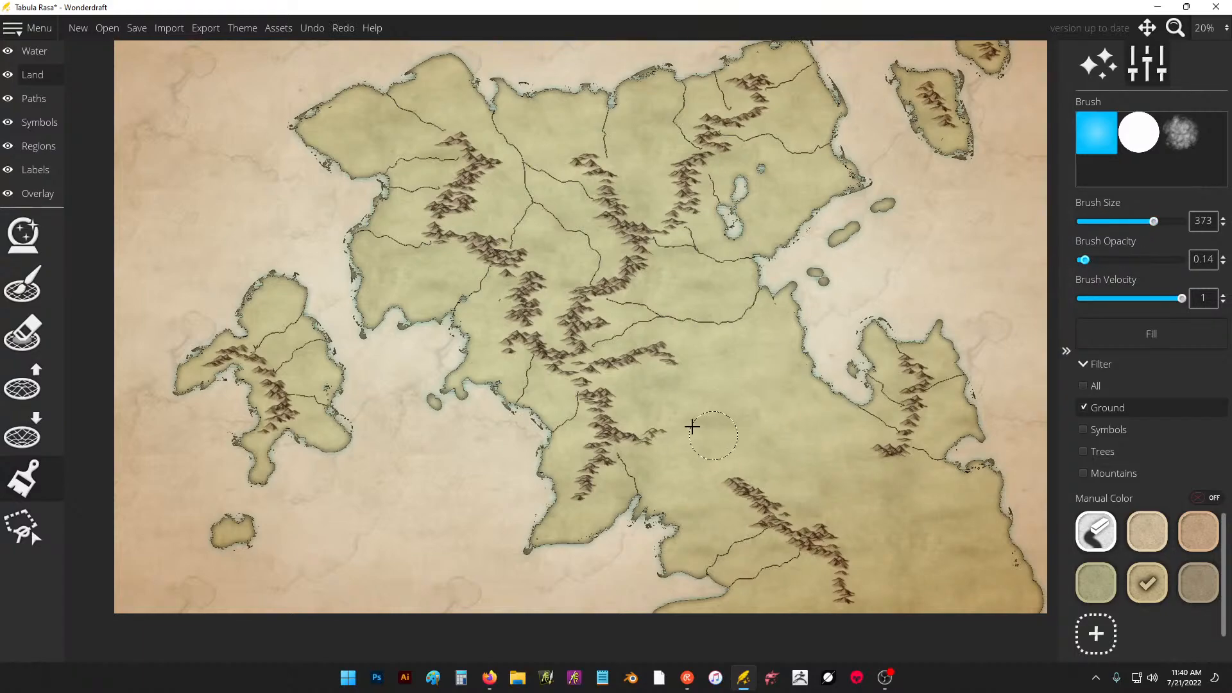
mouse_move(597, 410)
mouse_down()
mouse_move(585, 473)
mouse_move(626, 395)
mouse_up()
key(ctrl+z)
Switch to the textured cloud brush, lower its opacity and velocity to 0.1, and undo the test strokes on the southern plains.
click(1171, 137)
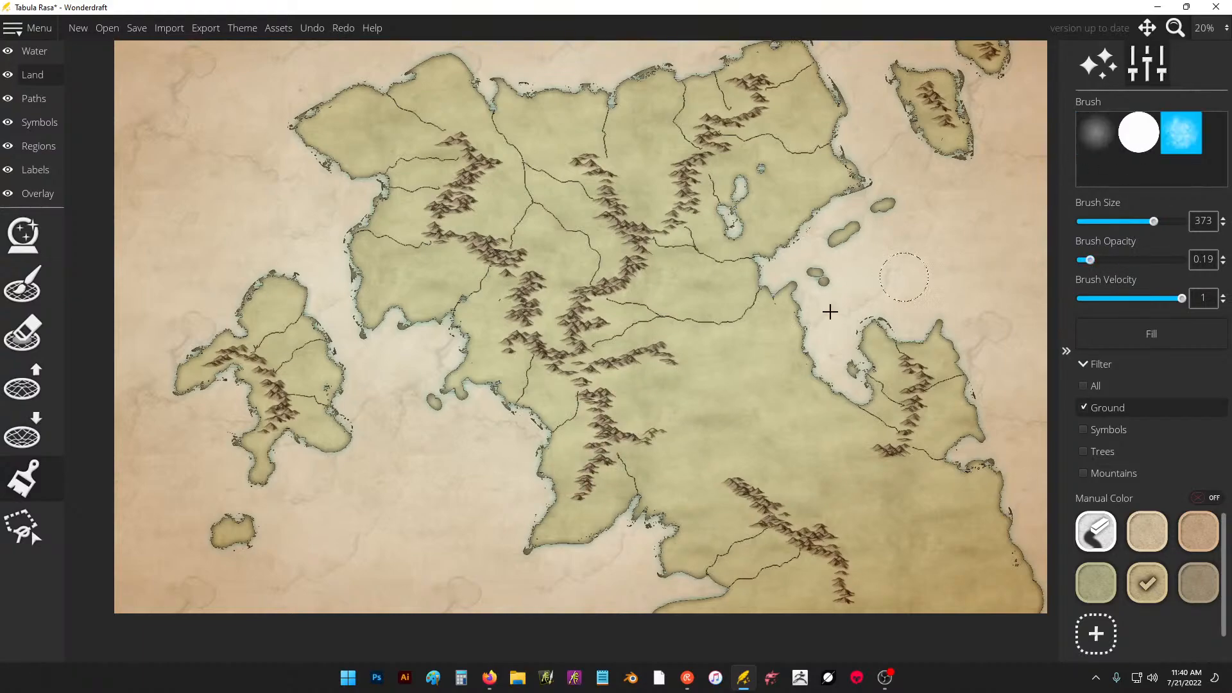
drag(622, 411, 636, 401)
key(ctrl+z)
drag(1090, 260, 1080, 263)
mouse_move(679, 397)
mouse_down()
mouse_move(668, 394)
mouse_move(677, 385)
mouse_up()
key(ctrl+z)
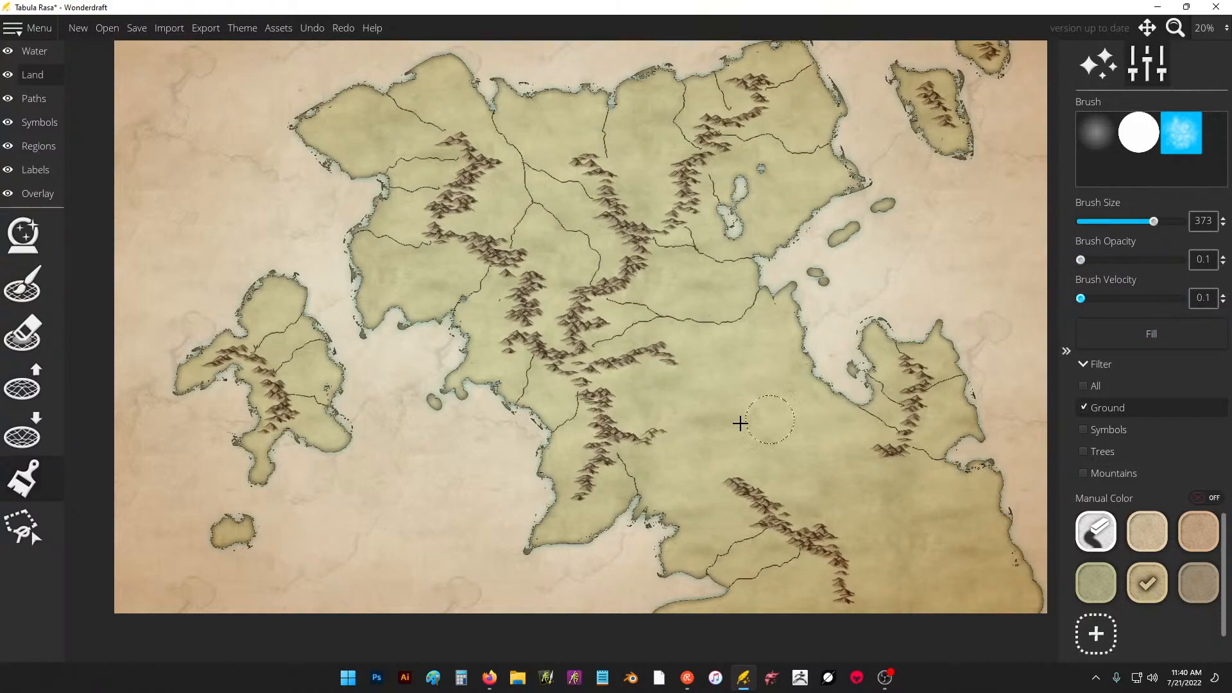
Undo the test stroke on the central plains and paint pale sandy ground around the continent's mountain ranges, including the southern and eastern ones.
drag(740, 424, 742, 418)
key(ctrl+z)
mouse_move(635, 384)
mouse_down()
mouse_move(628, 403)
mouse_move(596, 393)
mouse_move(592, 471)
mouse_move(623, 432)
mouse_move(650, 431)
mouse_move(562, 371)
mouse_move(547, 335)
mouse_move(613, 274)
mouse_move(655, 264)
mouse_move(689, 277)
mouse_move(658, 192)
mouse_move(633, 200)
mouse_move(575, 154)
mouse_move(616, 231)
mouse_move(555, 272)
mouse_move(525, 267)
mouse_move(485, 238)
mouse_move(446, 138)
mouse_move(409, 219)
mouse_move(417, 269)
mouse_move(501, 276)
mouse_up()
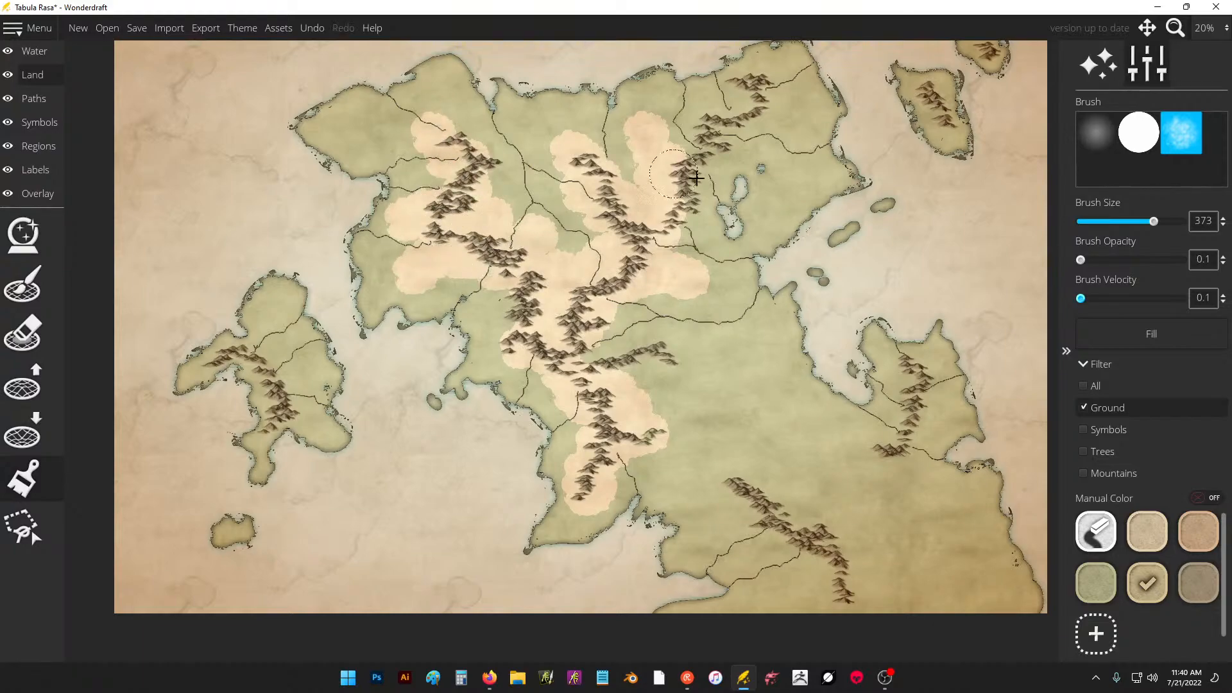
mouse_move(692, 220)
mouse_down()
mouse_move(675, 175)
mouse_move(739, 176)
mouse_move(722, 140)
mouse_move(766, 118)
mouse_move(696, 127)
mouse_up()
mouse_move(731, 478)
mouse_down()
mouse_move(798, 529)
mouse_move(770, 544)
mouse_move(815, 556)
mouse_move(840, 600)
mouse_up()
mouse_move(885, 459)
mouse_down()
mouse_move(918, 367)
mouse_move(908, 433)
mouse_move(878, 461)
mouse_move(858, 450)
mouse_move(799, 513)
mouse_move(843, 492)
mouse_up()
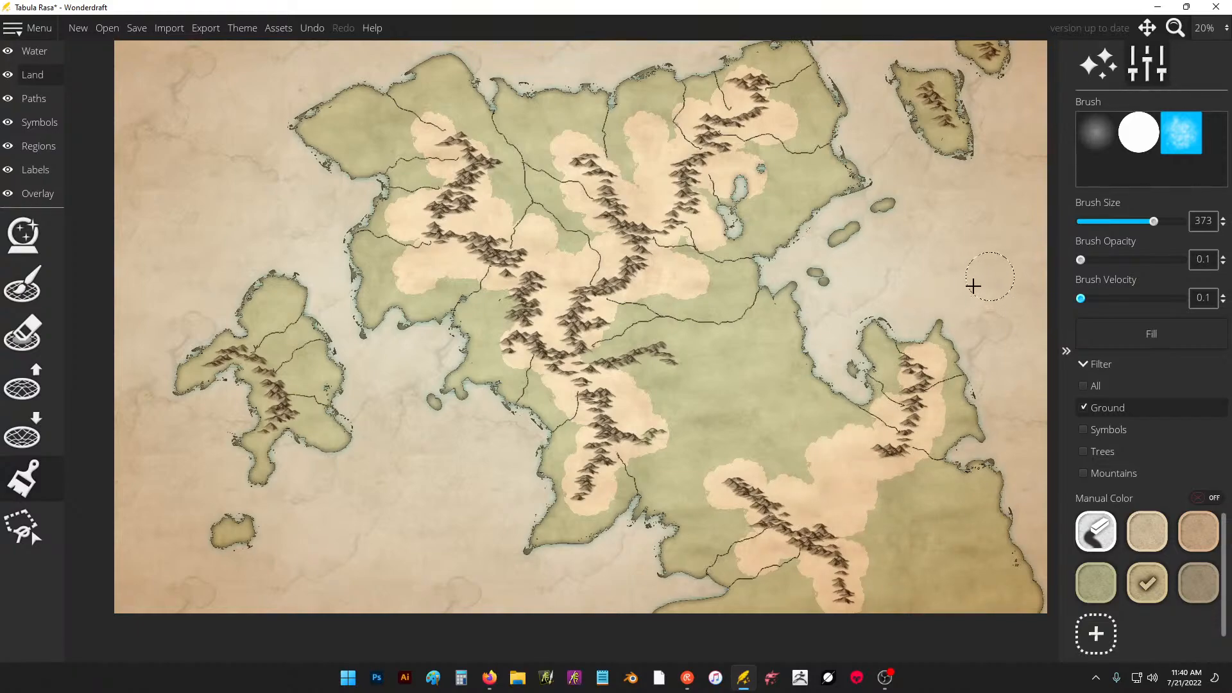
Extend the pale ground beside the central range and paint it around the mountains on the western and northeastern islands.
mouse_move(634, 295)
mouse_down()
mouse_move(602, 331)
mouse_move(599, 360)
mouse_up()
mouse_move(256, 353)
mouse_down()
mouse_move(276, 408)
mouse_move(286, 389)
mouse_move(275, 332)
mouse_up()
drag(932, 94, 949, 136)
Paint more pale ground east of the central range and around its eastern spur, using the orange-tan and beige colors.
click(1198, 531)
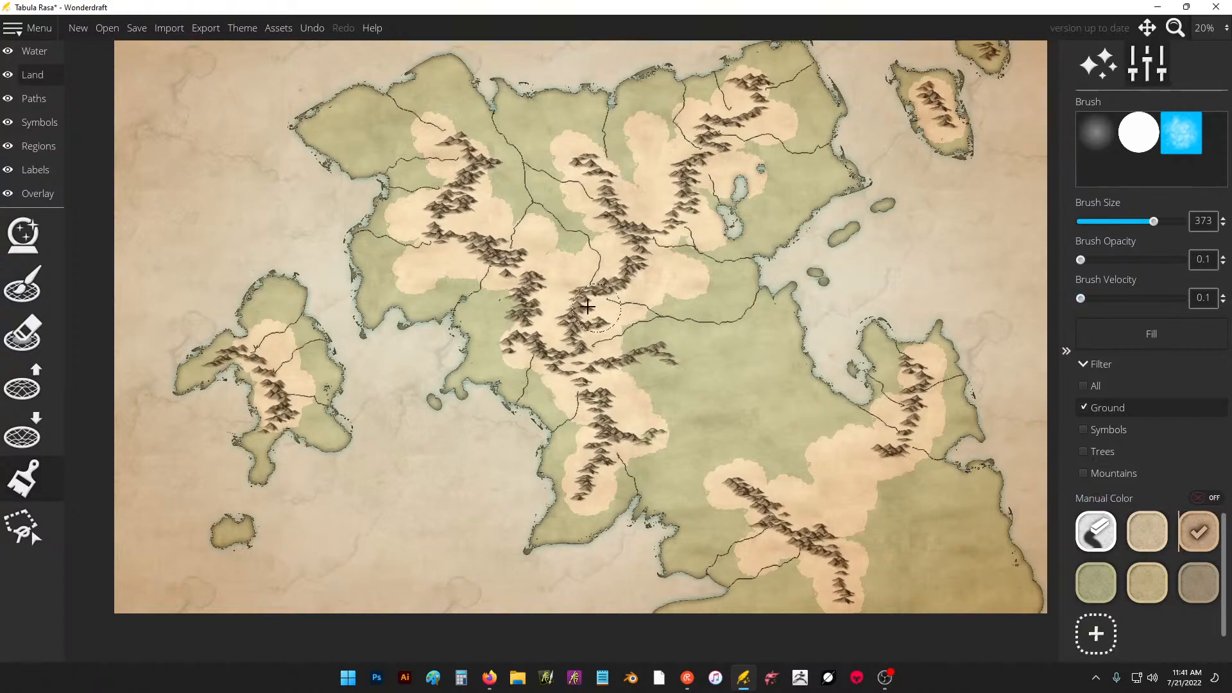
mouse_move(588, 307)
mouse_down()
mouse_move(625, 277)
mouse_move(738, 298)
mouse_up()
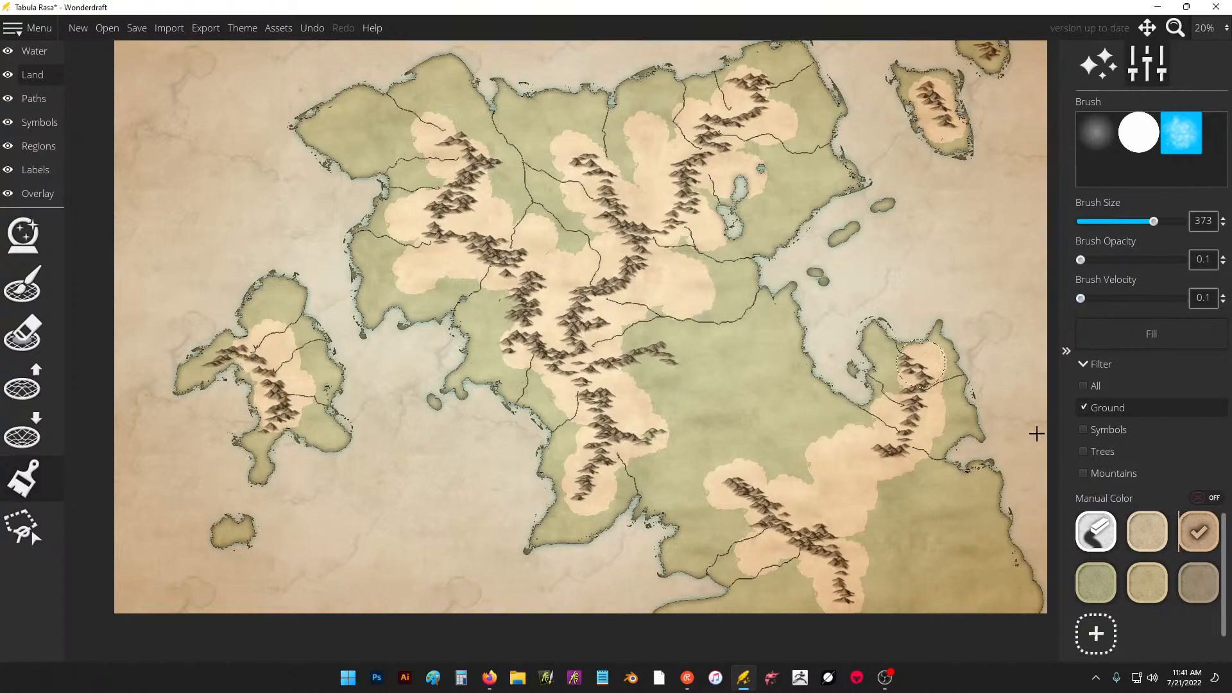
click(1147, 531)
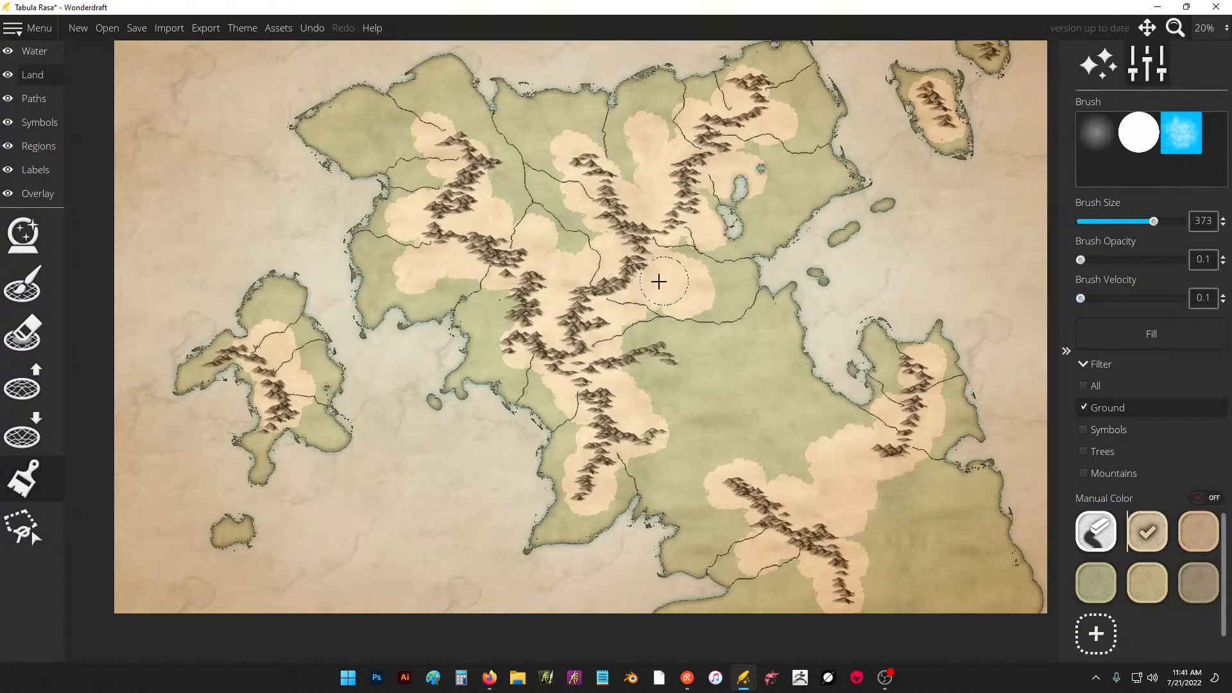
mouse_move(659, 281)
mouse_down()
mouse_move(709, 293)
mouse_move(635, 258)
mouse_up()
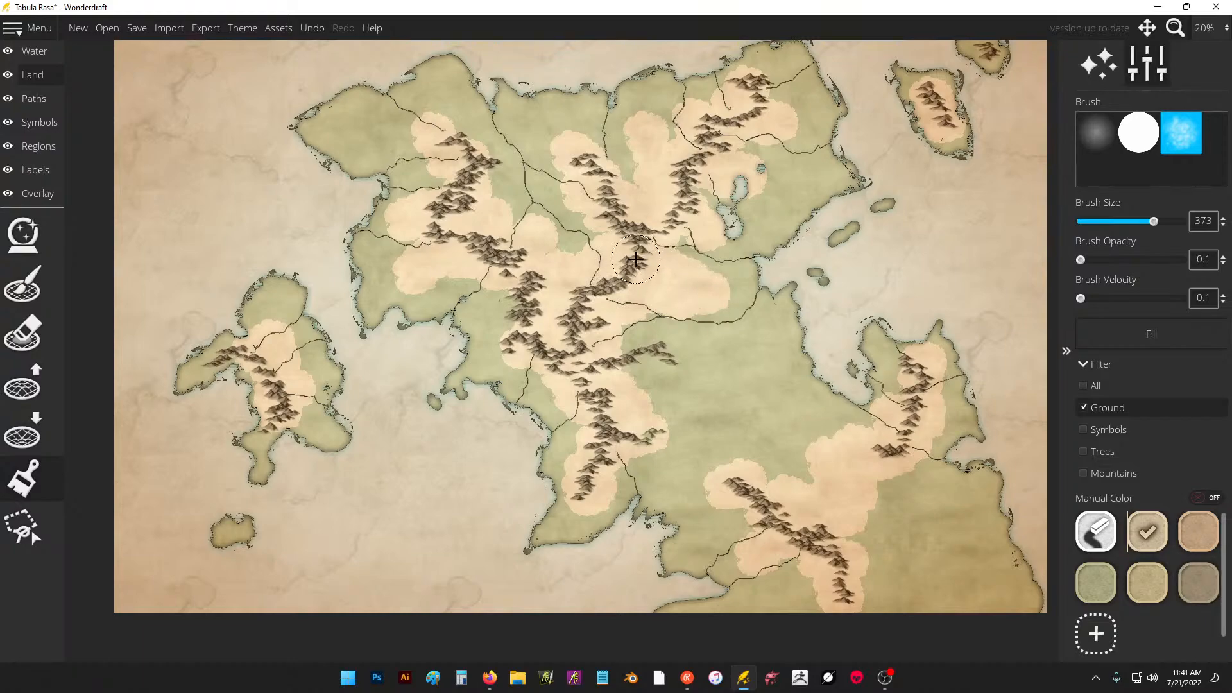
click(36, 486)
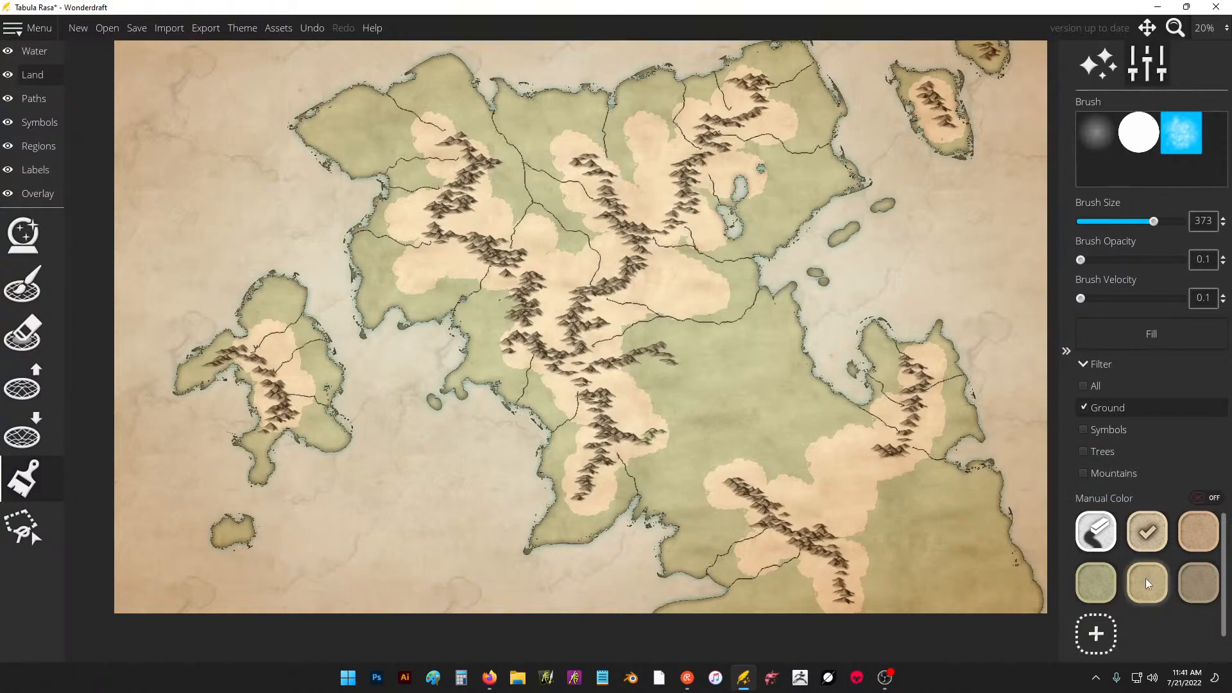
click(1199, 531)
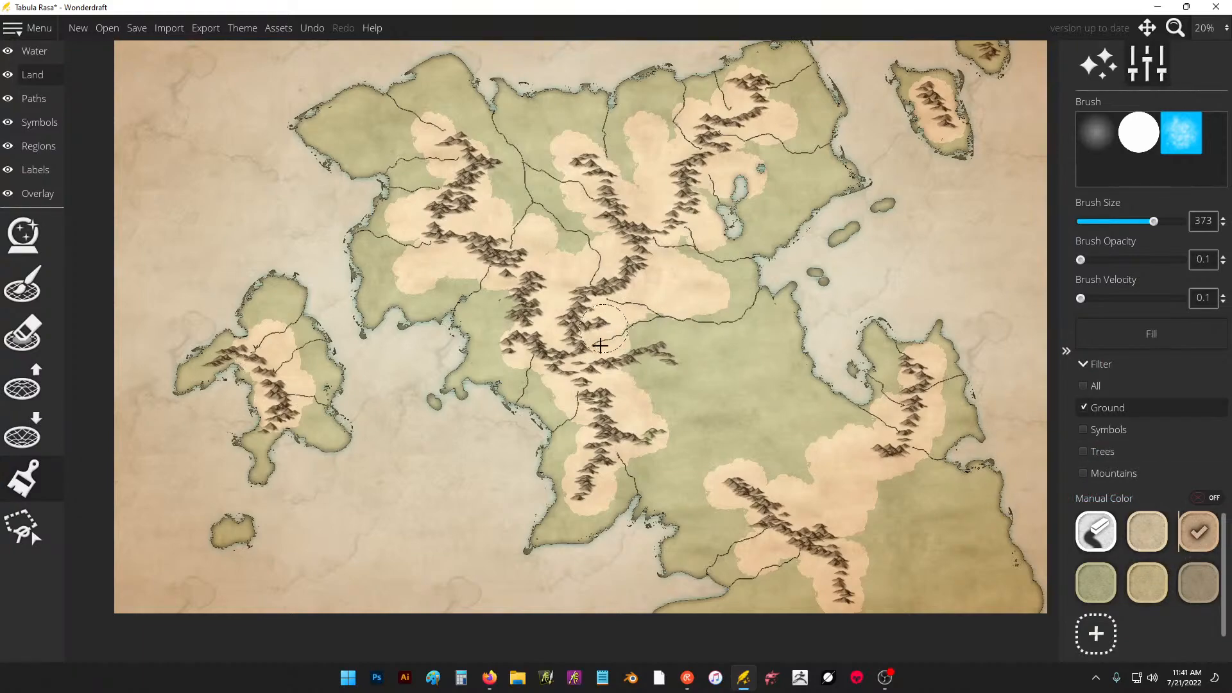
mouse_move(617, 384)
mouse_down()
mouse_move(648, 350)
mouse_move(674, 344)
mouse_up()
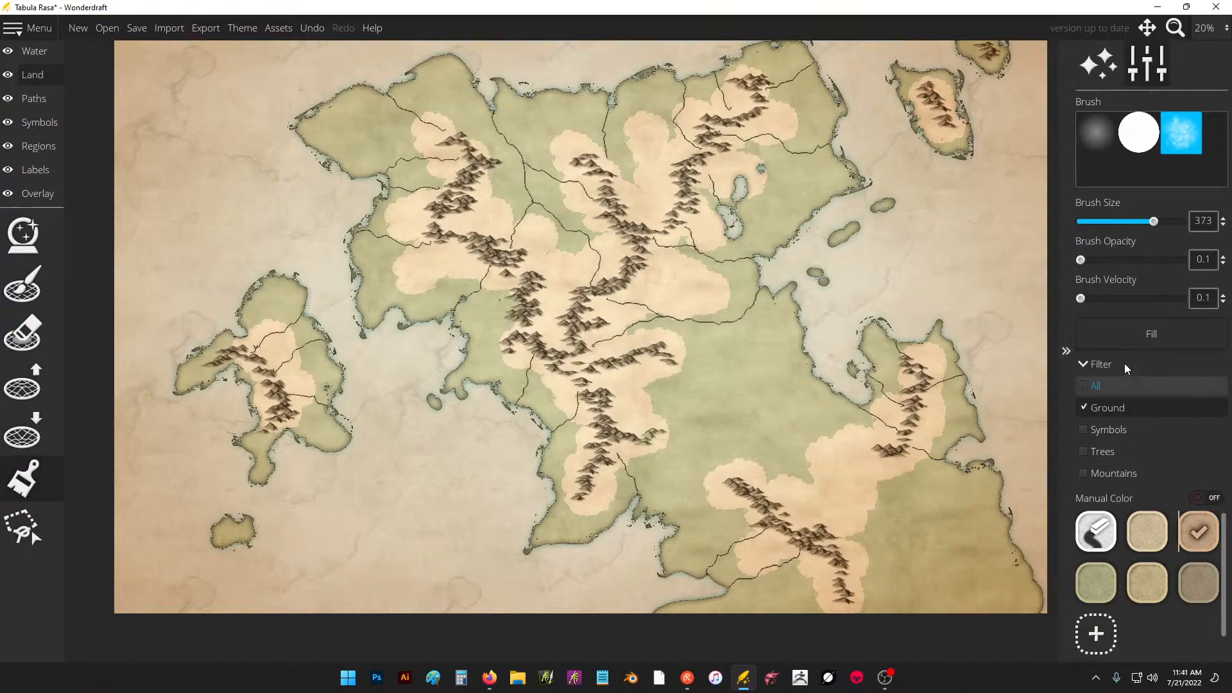
Raise the brush opacity to 0.44 and undo a test dab on the plains east of the central range.
click(1120, 260)
click(716, 358)
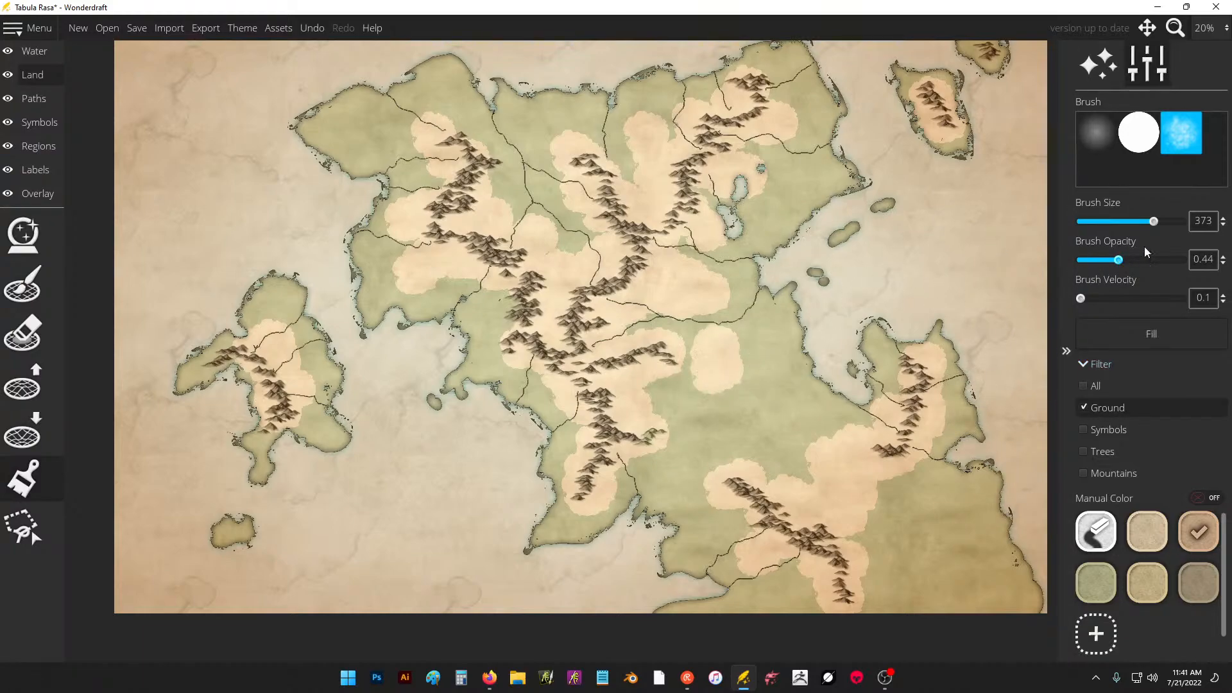
key(ctrl+z)
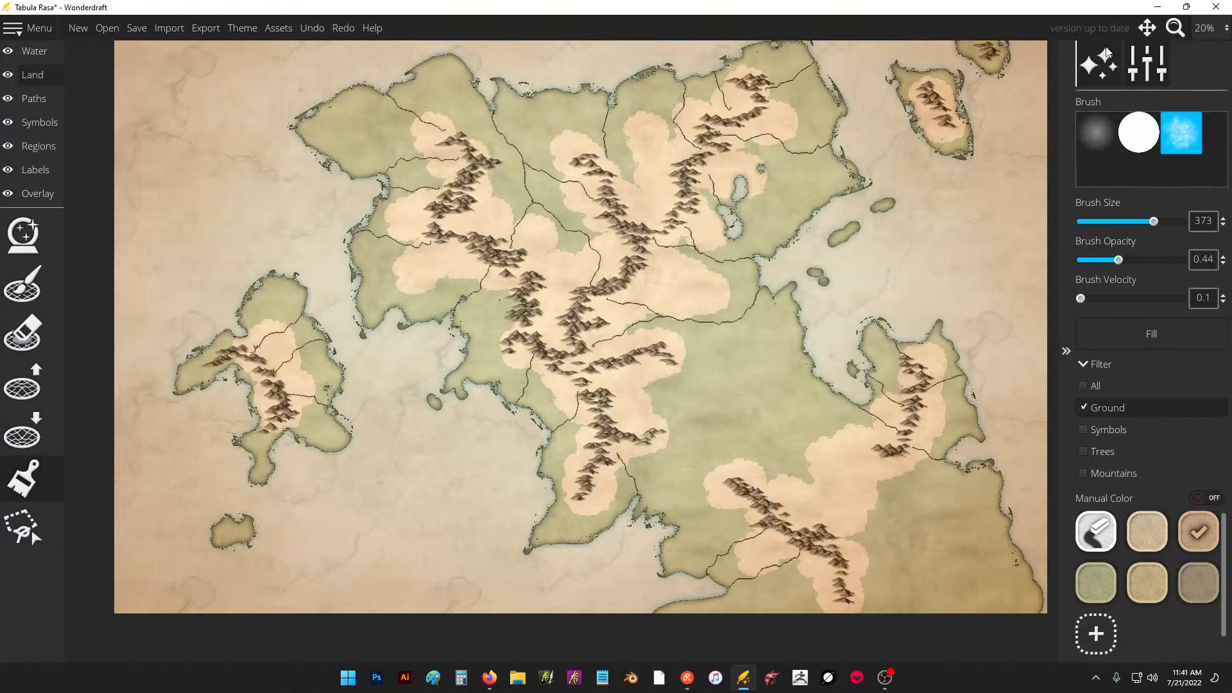
click(1142, 67)
click(1142, 64)
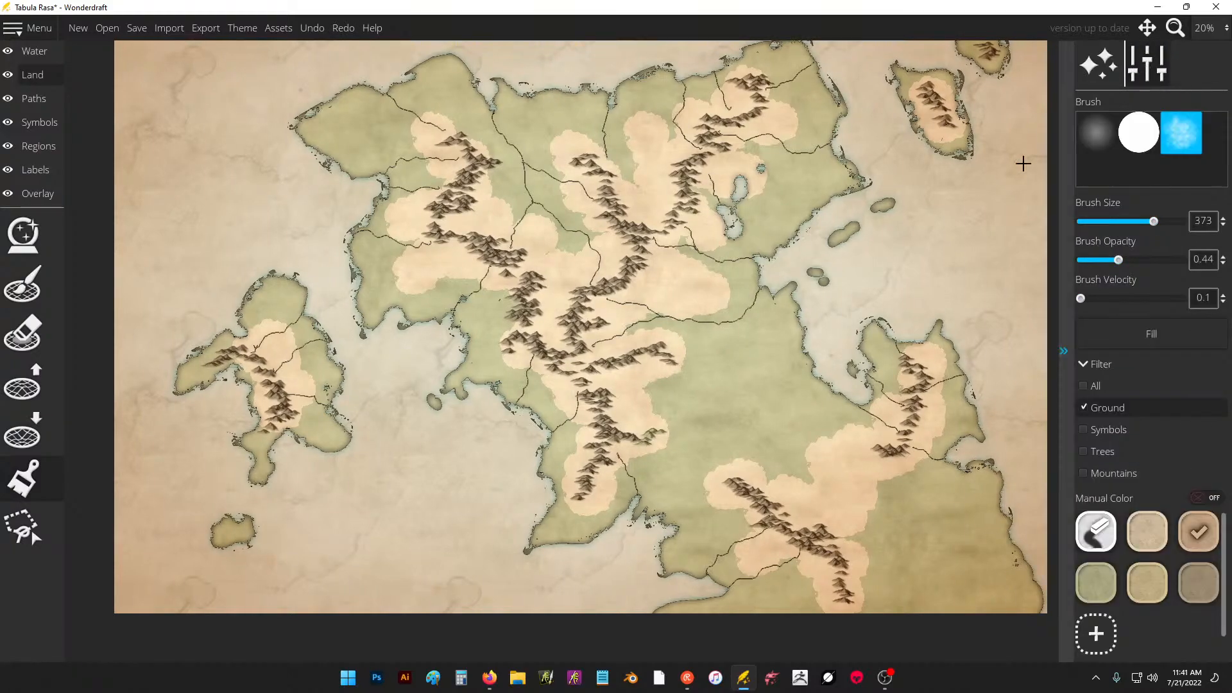
Use the color eraser to blend the ground edges around the continent's ranges, at 0.44 opacity and at 0.15 opacity.
click(1096, 532)
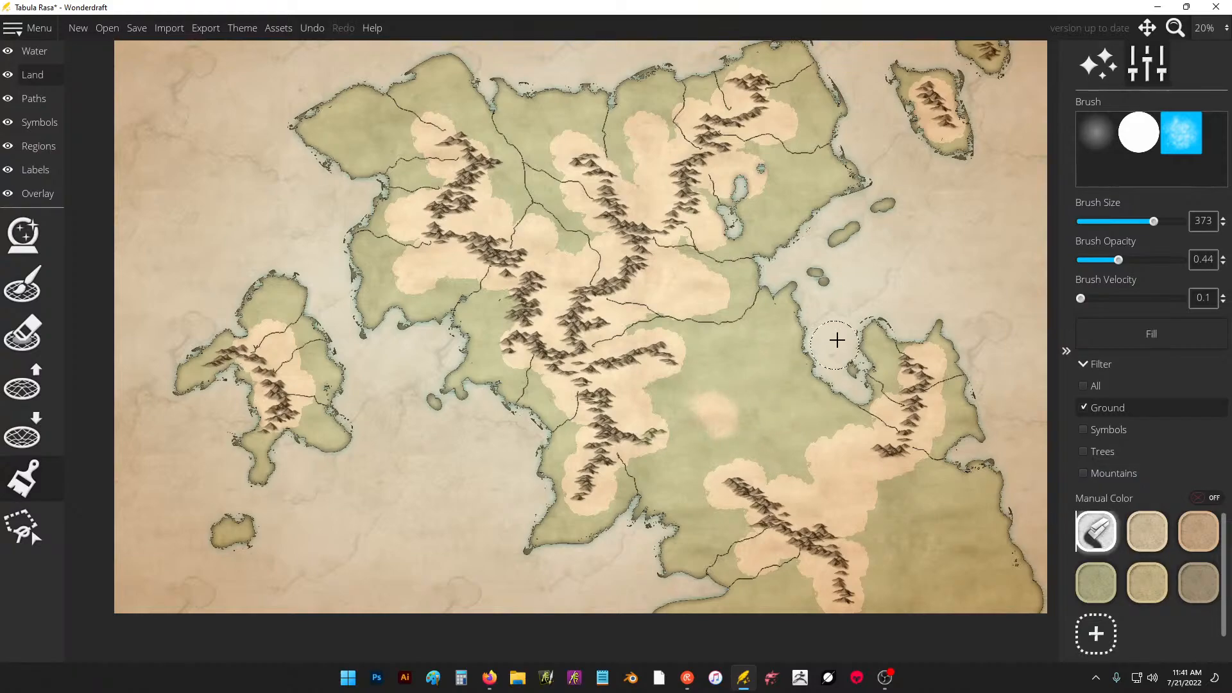
key(ctrl+z)
mouse_move(671, 372)
mouse_down()
mouse_move(647, 392)
mouse_move(671, 425)
mouse_move(592, 513)
mouse_move(573, 439)
mouse_up()
drag(569, 422, 534, 385)
drag(1116, 260, 1083, 261)
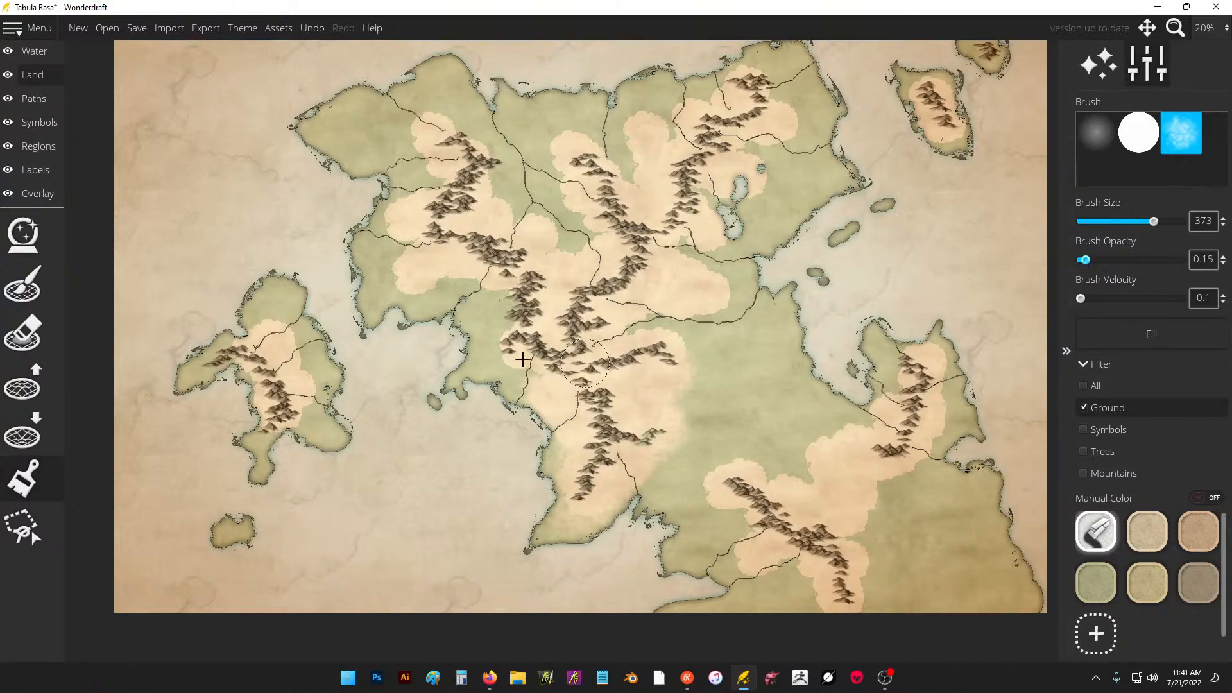
mouse_move(514, 352)
mouse_down()
mouse_move(521, 288)
mouse_move(486, 290)
mouse_move(485, 275)
mouse_move(410, 290)
mouse_move(396, 256)
mouse_move(409, 200)
mouse_move(436, 175)
mouse_move(415, 161)
mouse_move(427, 136)
mouse_move(461, 129)
mouse_move(506, 180)
mouse_move(512, 224)
mouse_move(585, 245)
mouse_move(591, 213)
mouse_move(567, 197)
mouse_move(558, 153)
mouse_move(587, 142)
mouse_move(618, 186)
mouse_move(623, 127)
mouse_move(693, 113)
mouse_move(742, 73)
mouse_move(778, 91)
mouse_move(799, 127)
mouse_move(762, 151)
mouse_move(779, 178)
mouse_move(769, 211)
mouse_move(748, 231)
mouse_move(698, 232)
mouse_move(733, 302)
mouse_move(645, 331)
mouse_move(691, 377)
mouse_move(681, 432)
mouse_move(725, 455)
mouse_move(719, 494)
mouse_move(751, 494)
mouse_move(817, 433)
mouse_move(859, 433)
mouse_move(832, 485)
mouse_move(876, 620)
mouse_move(795, 565)
mouse_move(734, 563)
mouse_move(757, 514)
mouse_move(879, 504)
mouse_move(894, 470)
mouse_move(927, 448)
mouse_move(924, 377)
mouse_move(894, 389)
mouse_move(868, 439)
mouse_move(928, 446)
mouse_up()
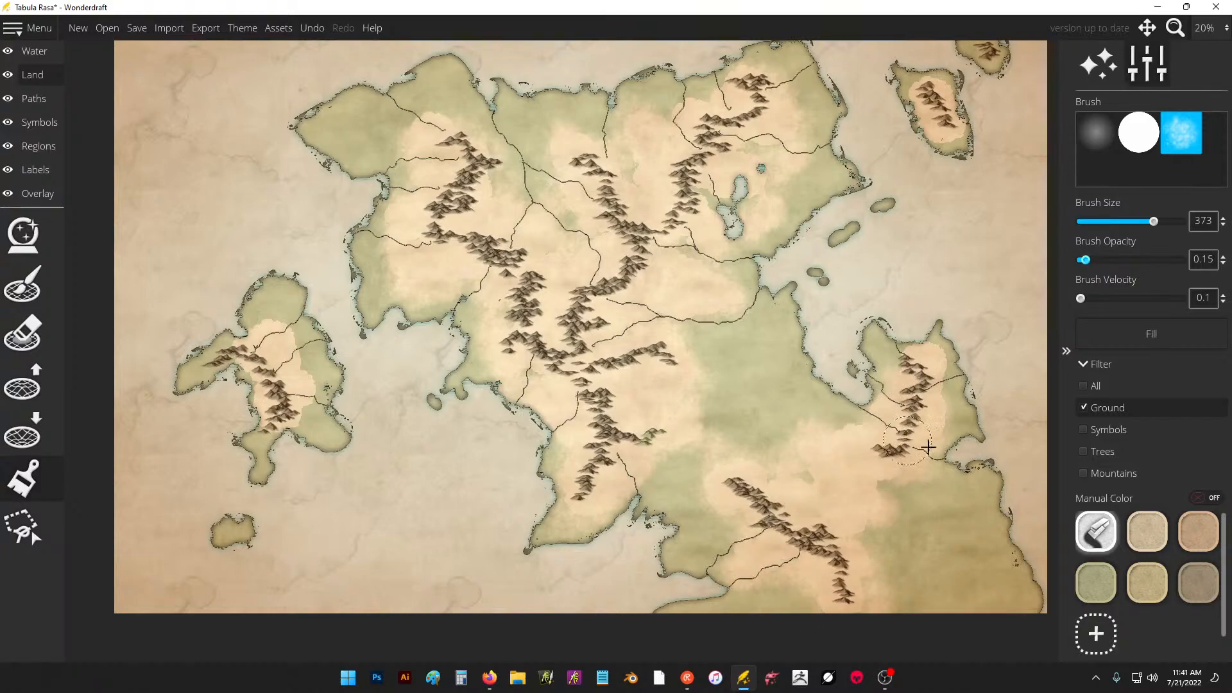
Try green and sandy yellow strokes on the green plains east of the central range and undo them.
click(1097, 584)
mouse_move(763, 406)
mouse_down()
mouse_move(728, 376)
mouse_move(738, 385)
mouse_up()
key(ctrl+z)
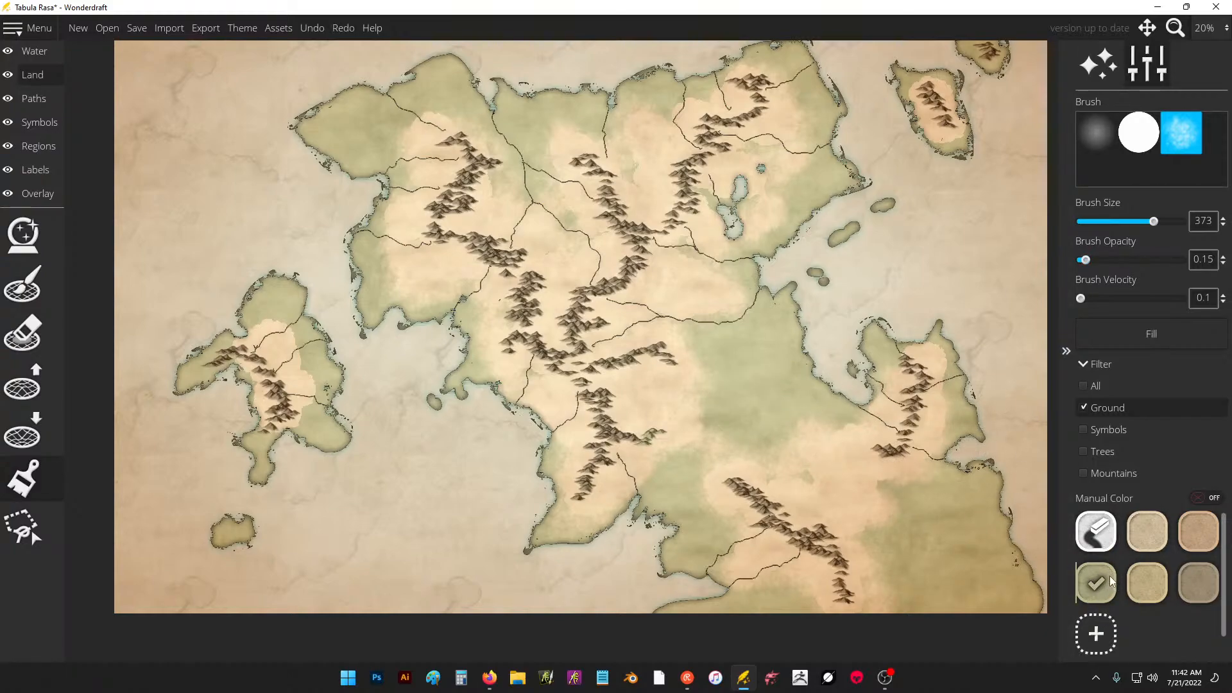
click(1150, 584)
click(786, 347)
key(ctrl+z)
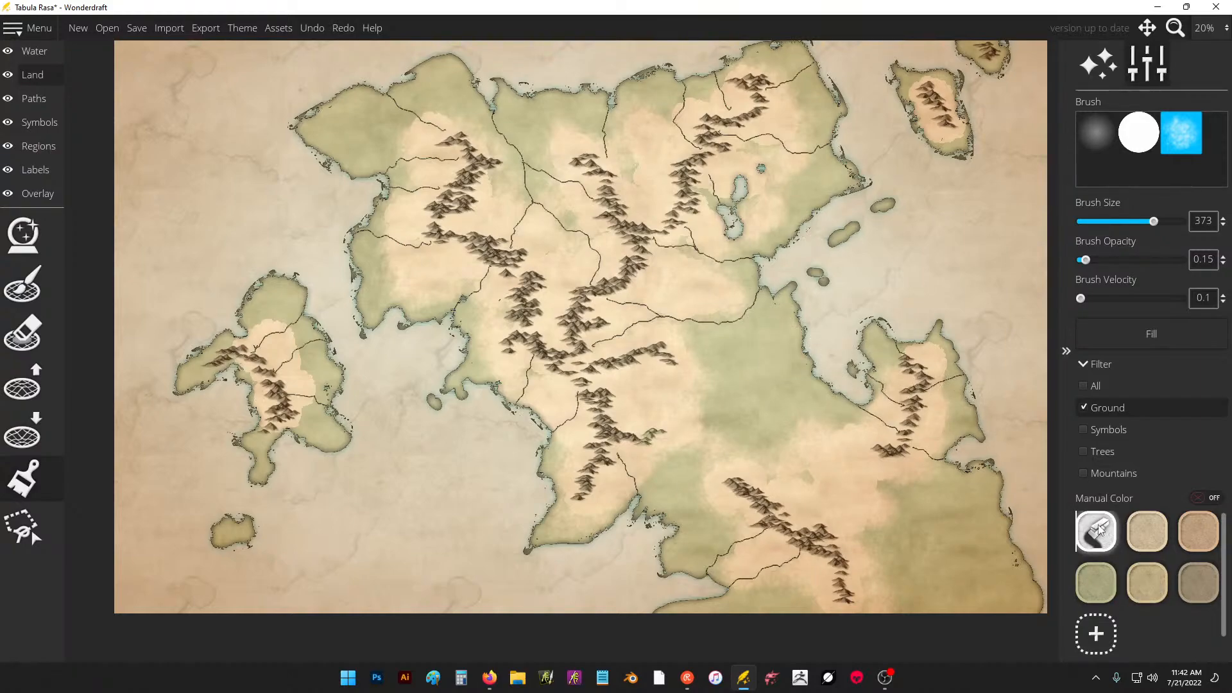
Set the brush opacity to 0.1, apply the color brush to all elements, and stroke green along the eastern river.
click(1096, 574)
click(1099, 538)
drag(1084, 260, 1062, 266)
click(1089, 387)
click(1098, 583)
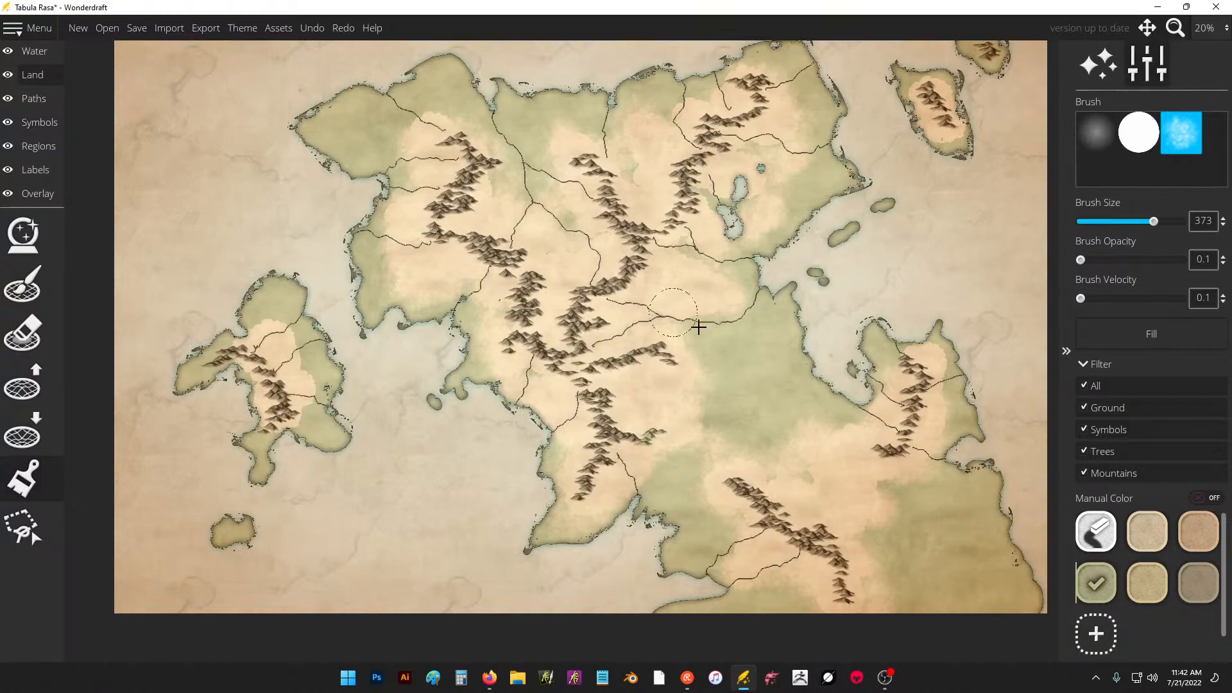
drag(694, 334, 696, 306)
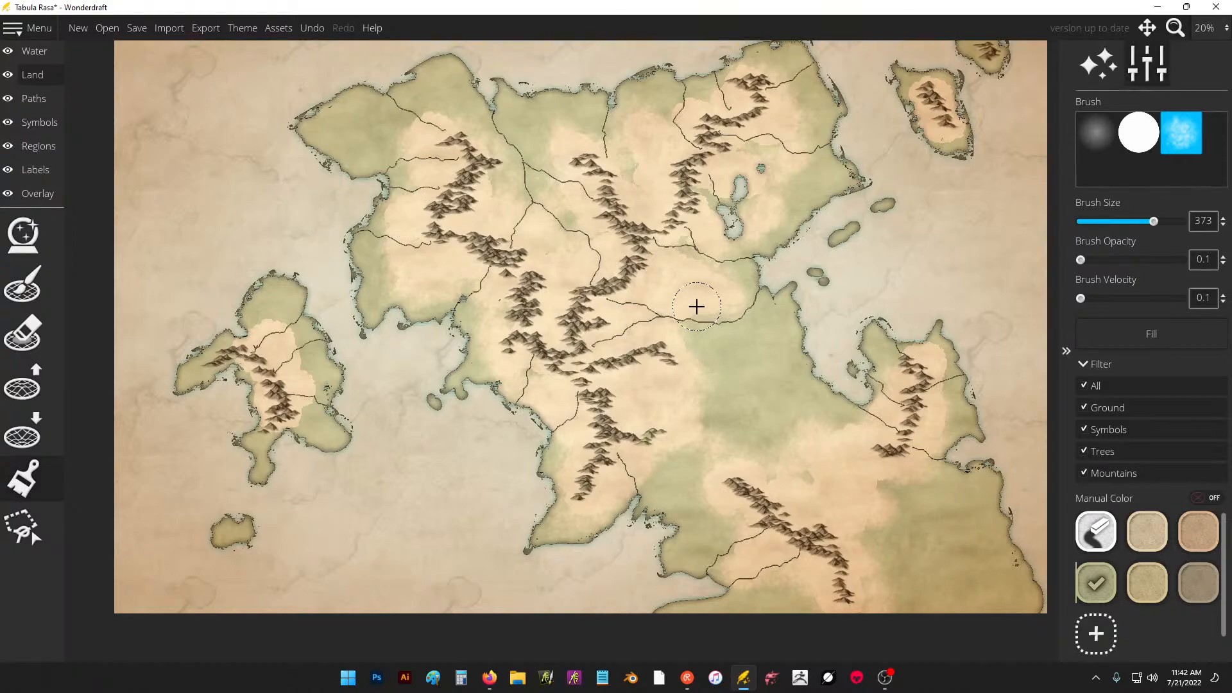